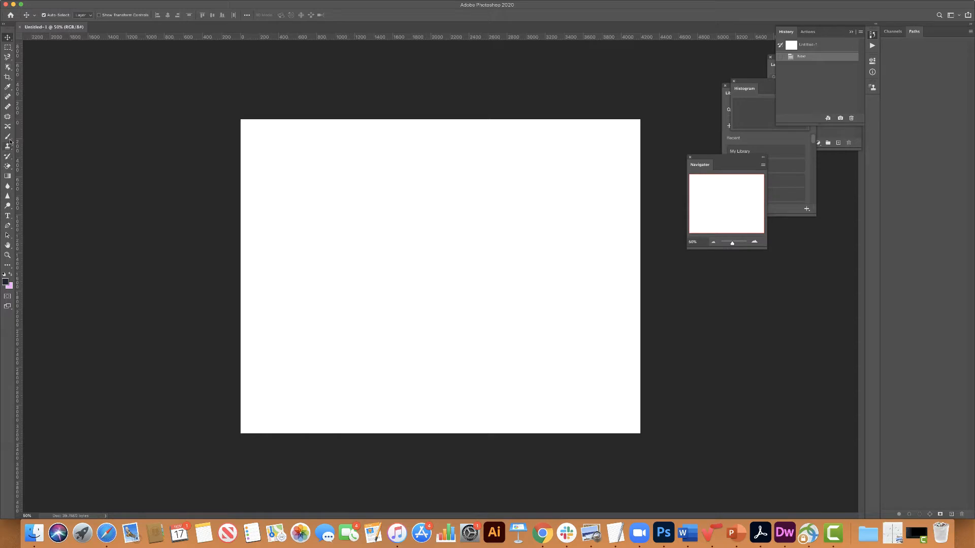
Step: Choose the Brush tool, try a wavy stroke in the upper-left area of the canvas, and undo it
{"action": "left_click", "coordinate": [8, 136]}
{"action": "left_click", "coordinate": [33, 135]}
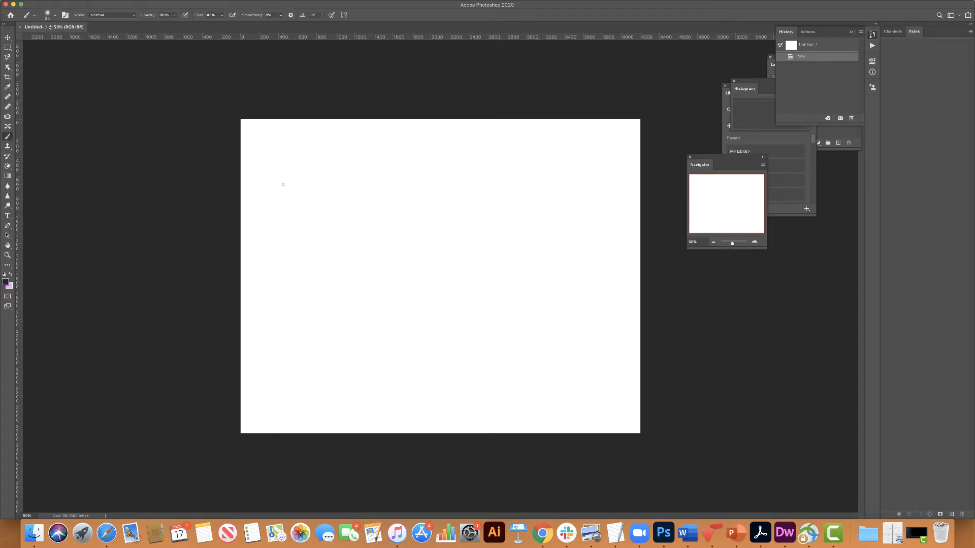
{"action": "mouse_move", "coordinate": [260, 158]}
{"action": "left_mouse_down"}
{"action": "mouse_move", "coordinate": [313, 162]}
{"action": "mouse_move", "coordinate": [391, 134]}
{"action": "left_mouse_up"}
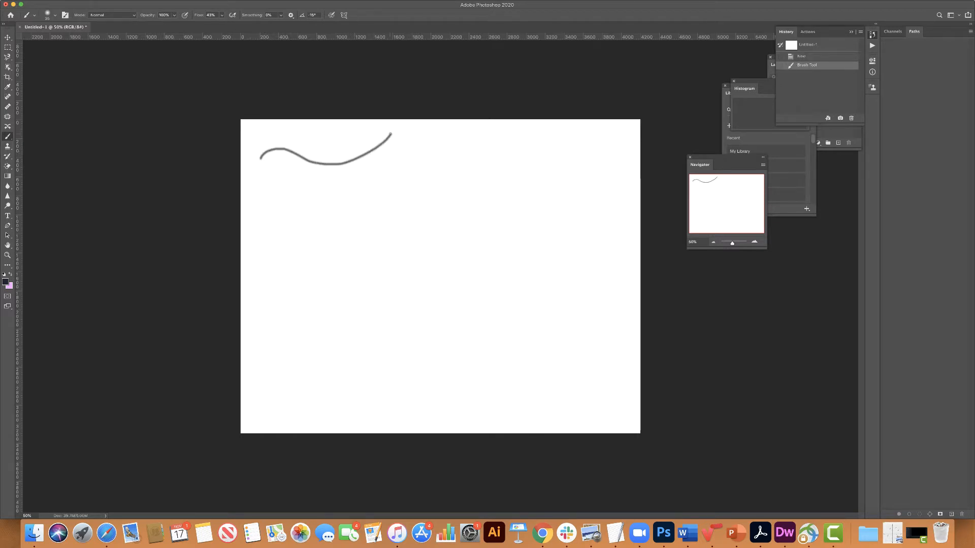
{"action": "key", "text": "super+z"}
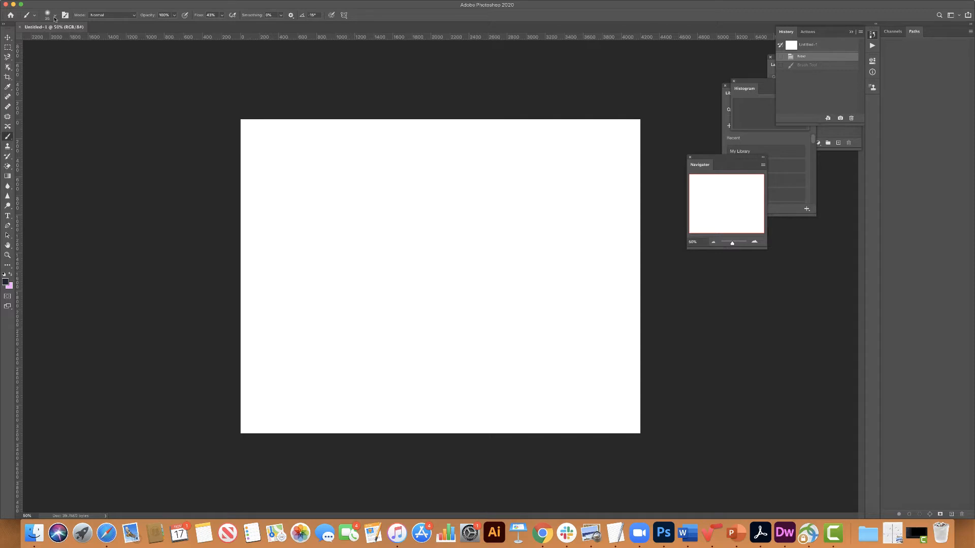
Step: Enlarge the soft brush tip to about 90 px and paint a short diagonal stroke in the canvas's upper-left area
{"action": "left_click", "coordinate": [55, 18]}
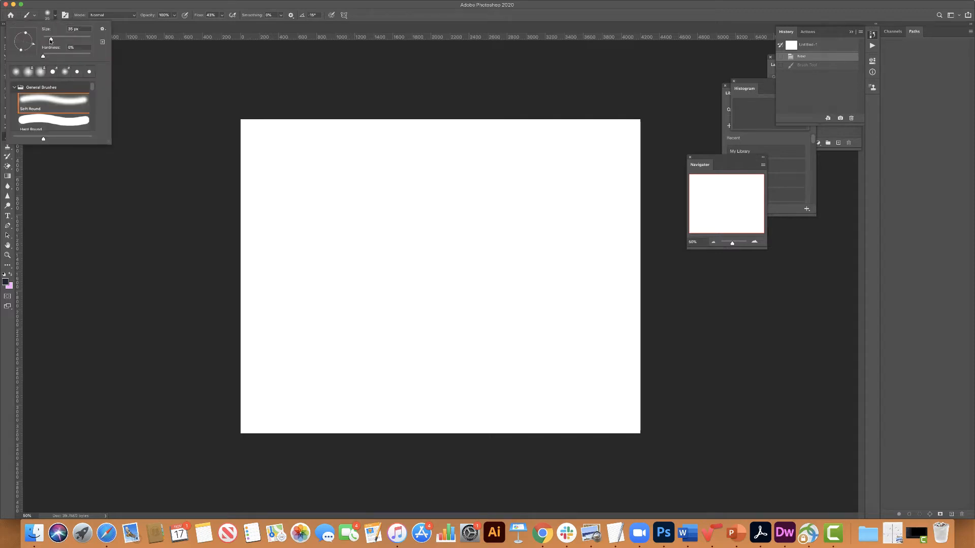
{"action": "left_click_drag", "start_coordinate": [50, 39], "coordinate": [65, 38]}
{"action": "left_click", "coordinate": [268, 165]}
{"action": "left_click_drag", "start_coordinate": [274, 166], "coordinate": [306, 190]}
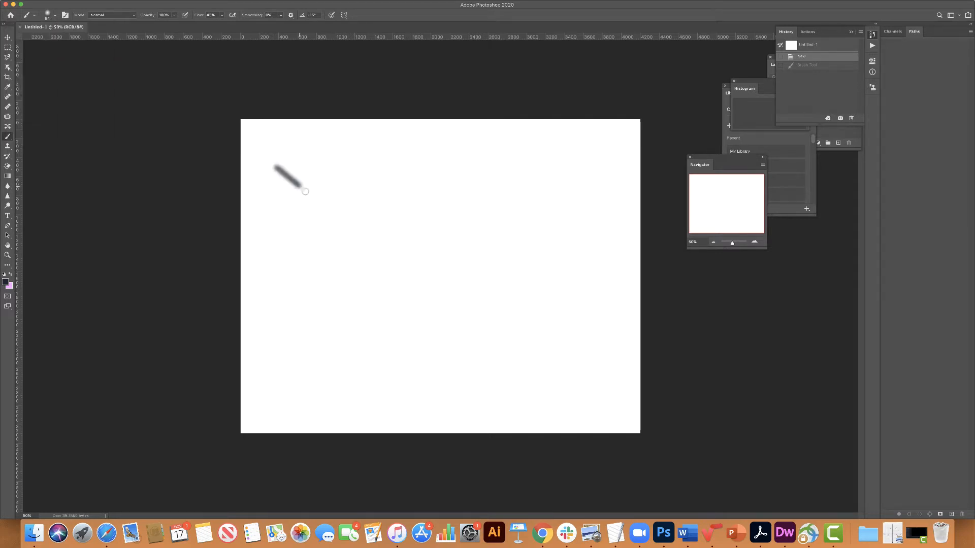
Step: Set the brush hardness to 100% and paint a longer diagonal stroke beside the soft one
{"action": "left_click", "coordinate": [57, 18]}
{"action": "left_click_drag", "start_coordinate": [44, 56], "coordinate": [120, 57]}
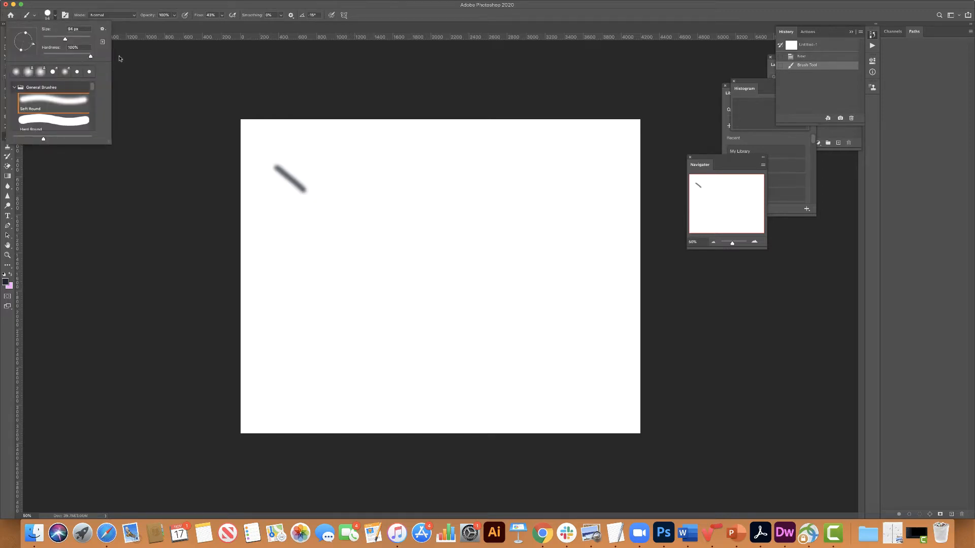
{"action": "left_click", "coordinate": [304, 142]}
{"action": "left_click_drag", "start_coordinate": [303, 142], "coordinate": [385, 192]}
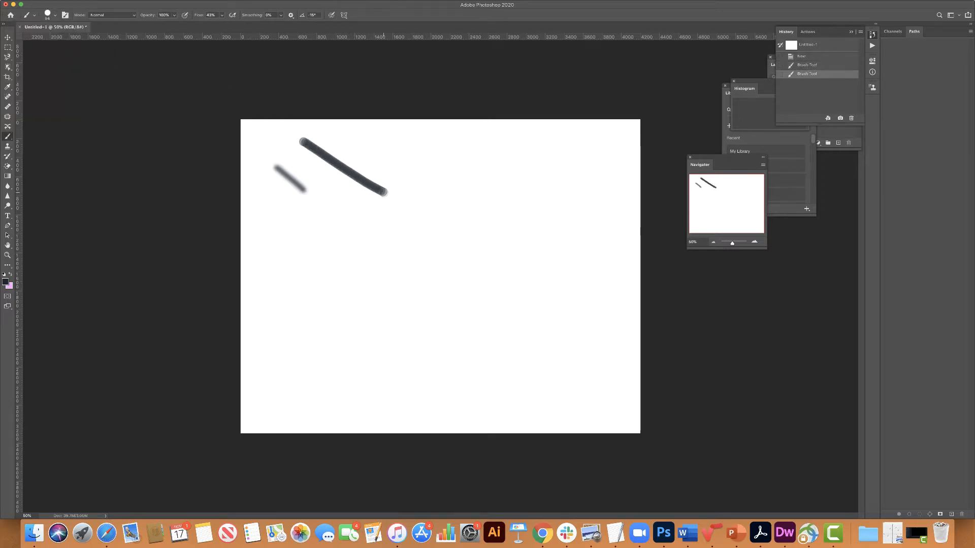
Step: Set the brush hardness to 0%, and paint three separate dabs and a diagonal stroke in the empty area below the hard-edged stroke
{"action": "left_click", "coordinate": [56, 17]}
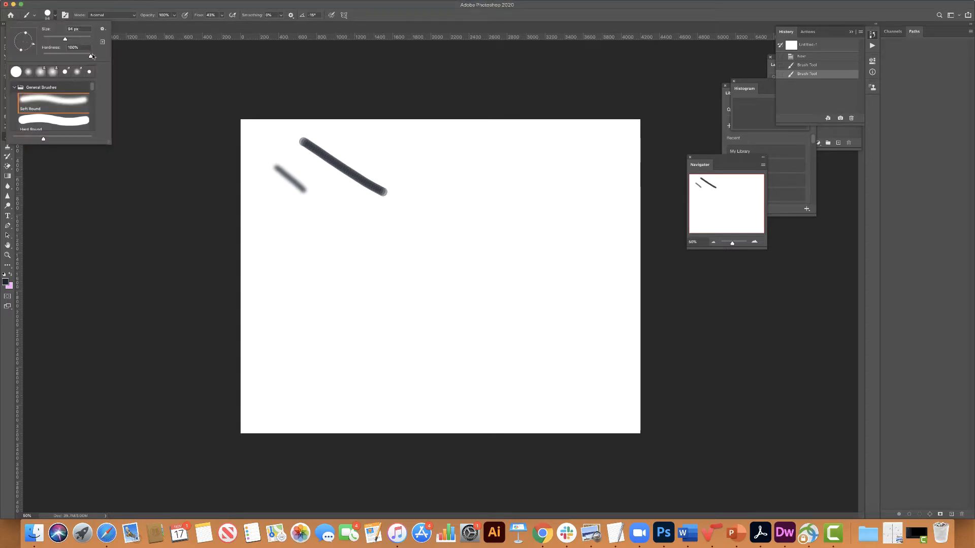
{"action": "left_click_drag", "start_coordinate": [92, 56], "coordinate": [34, 56]}
{"action": "key", "text": "Return"}
{"action": "key", "text": "super+plus"}
{"action": "key", "text": "super+plus"}
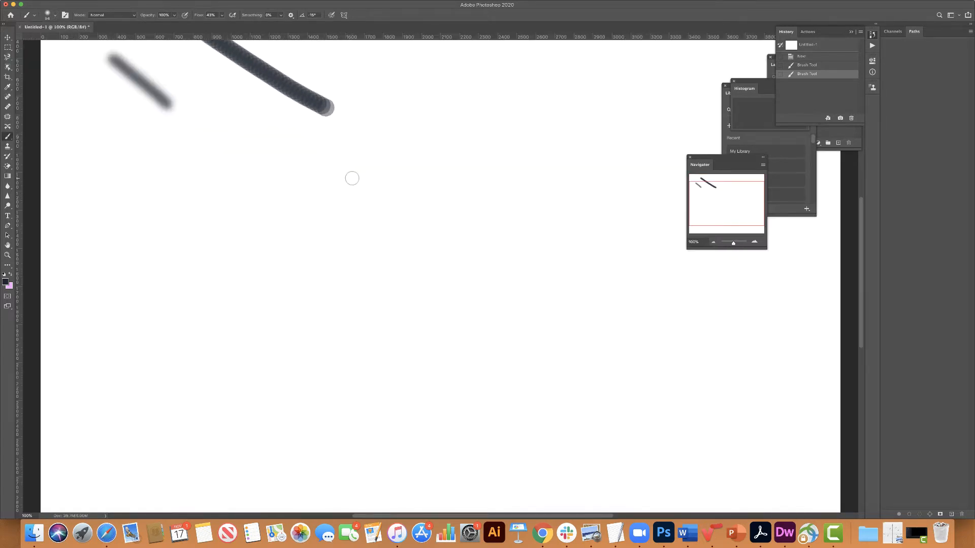
{"action": "left_click", "coordinate": [368, 186]}
{"action": "left_click", "coordinate": [455, 236]}
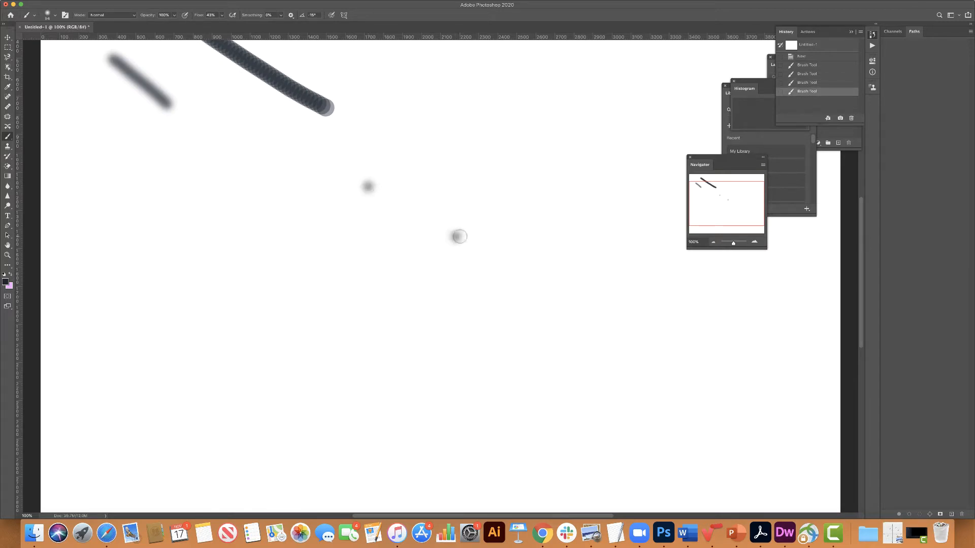
{"action": "left_click", "coordinate": [233, 162]}
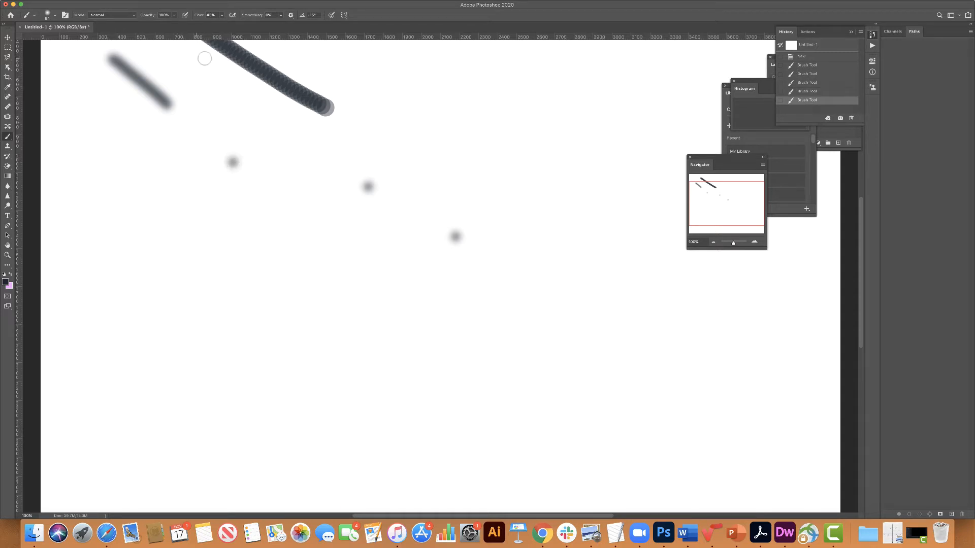
{"action": "left_click_drag", "start_coordinate": [434, 136], "coordinate": [559, 183]}
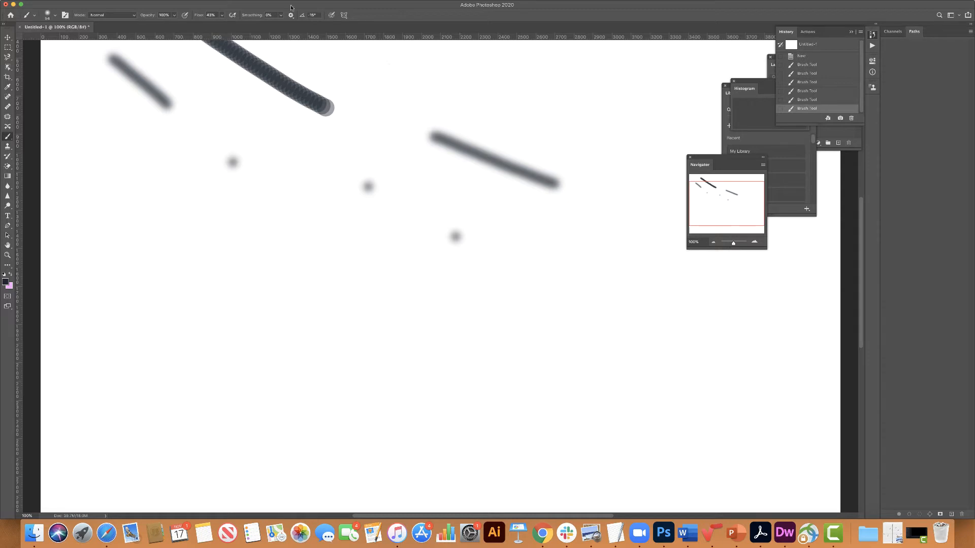
Step: Set the brush tip spacing to 1% and paint two diagonal strokes across the empty area below the dabs
{"action": "left_click", "coordinate": [234, 4]}
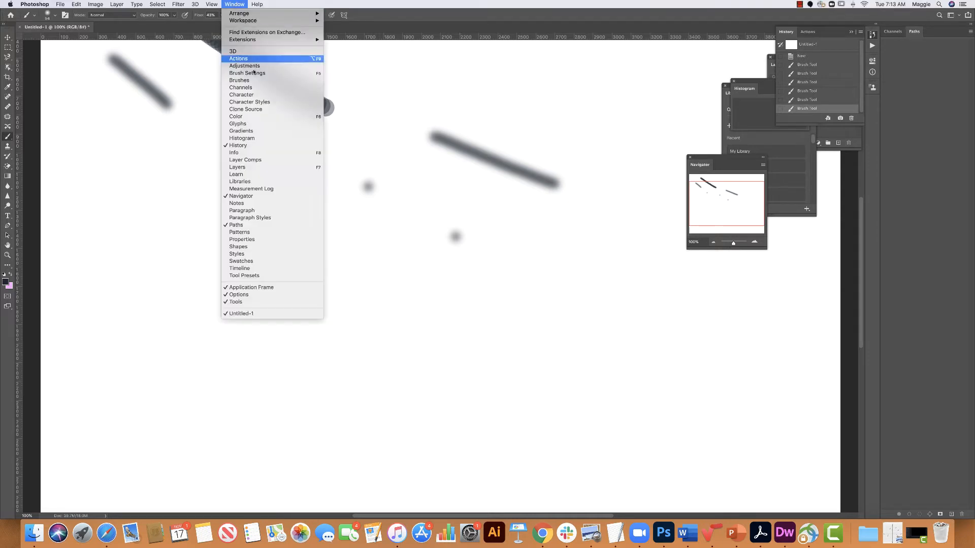
{"action": "left_click", "coordinate": [254, 72]}
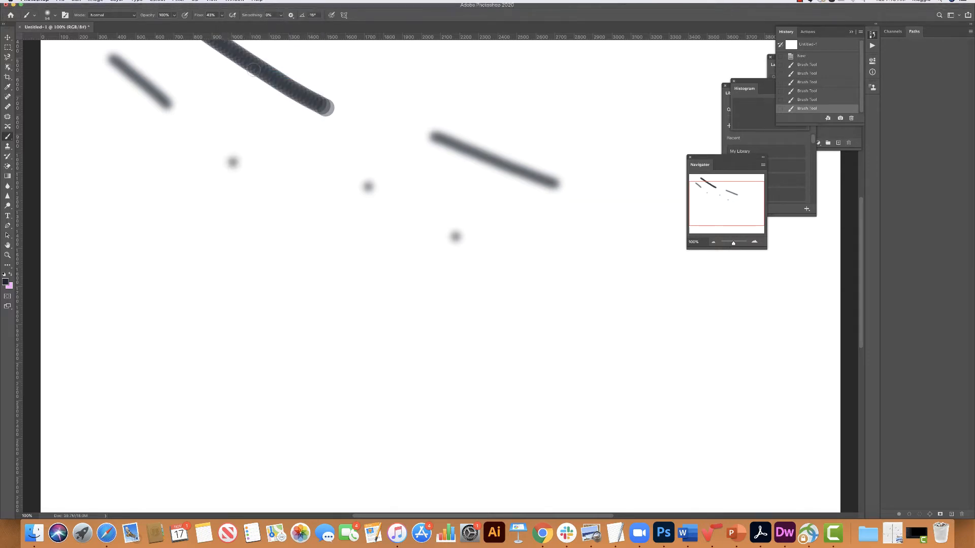
{"action": "mouse_move", "coordinate": [88, 3]}
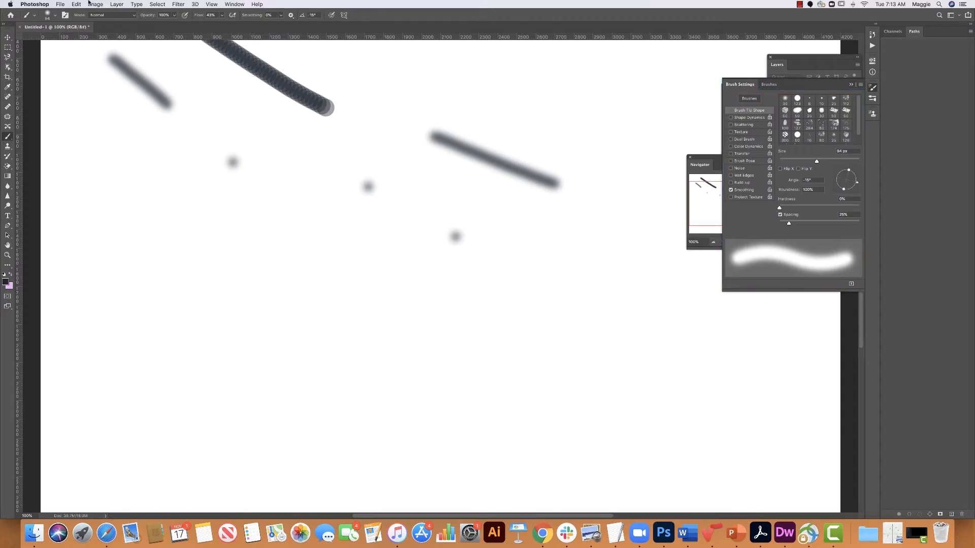
{"action": "left_click", "coordinate": [770, 85]}
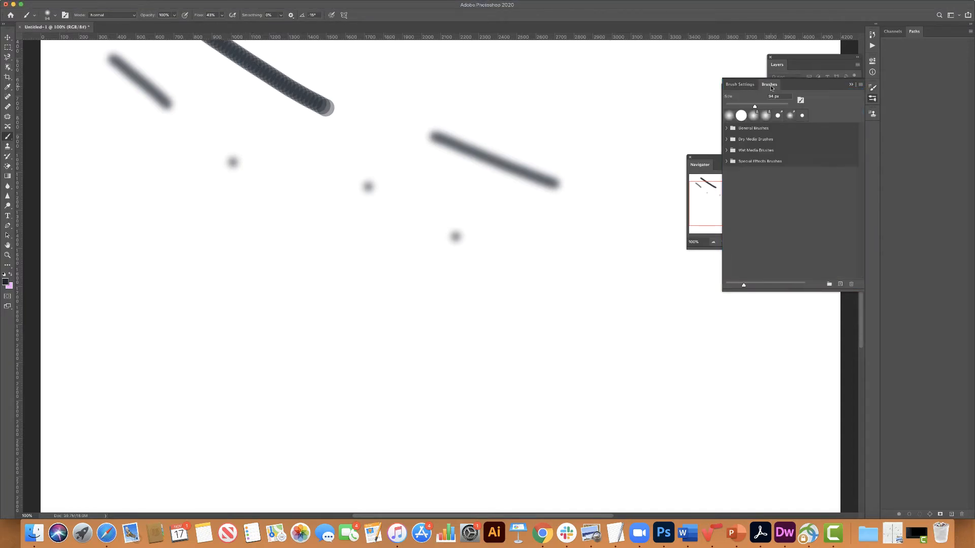
{"action": "left_click", "coordinate": [740, 85]}
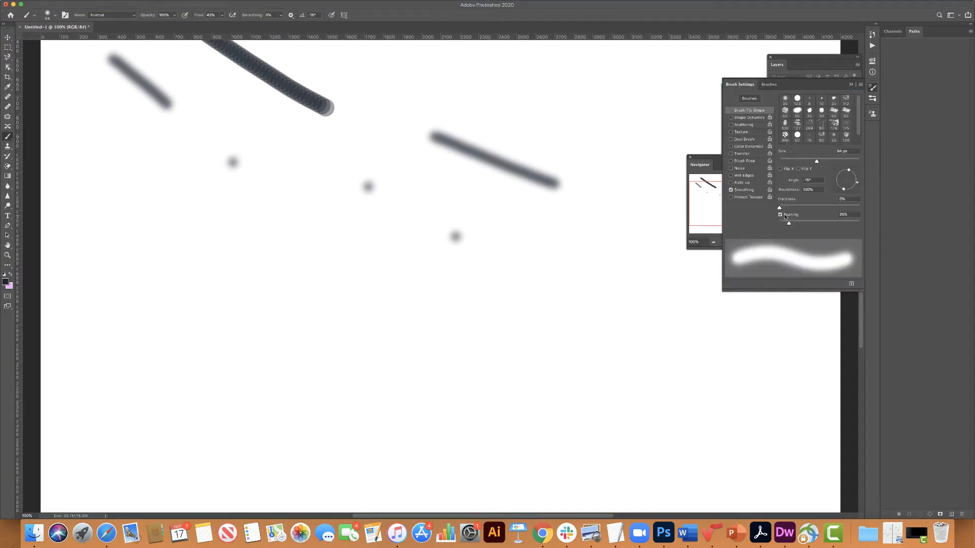
{"action": "left_click_drag", "start_coordinate": [788, 224], "coordinate": [780, 224]}
{"action": "left_click_drag", "start_coordinate": [527, 299], "coordinate": [723, 374]}
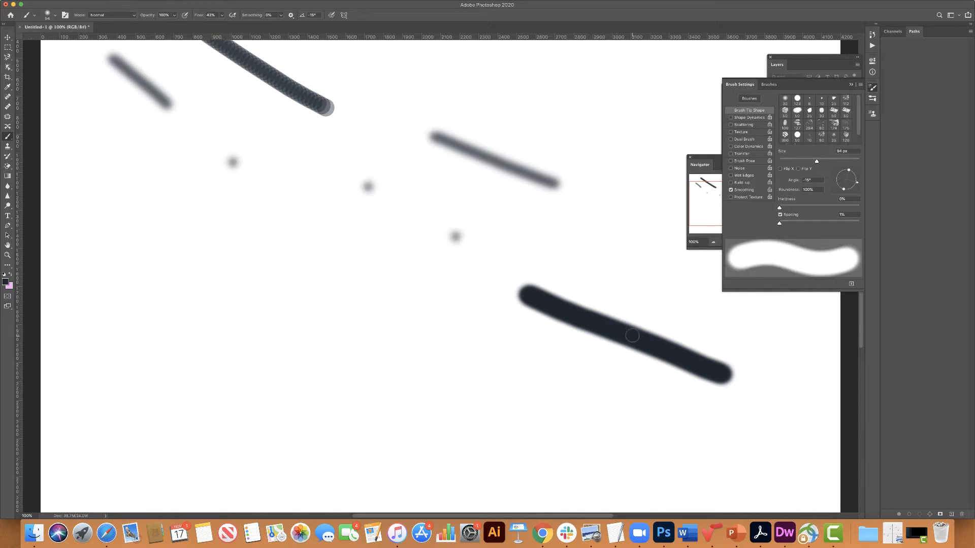
{"action": "left_click_drag", "start_coordinate": [394, 333], "coordinate": [505, 375]}
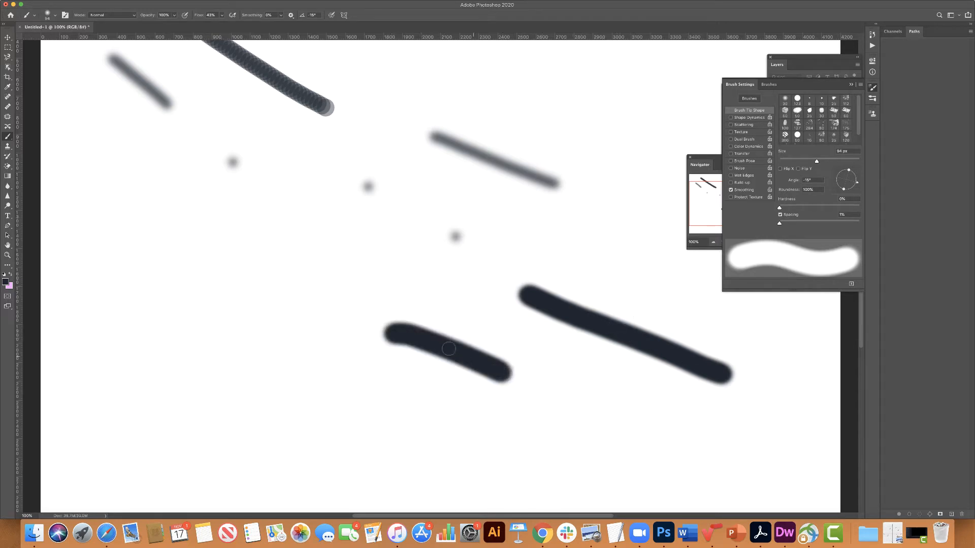
Step: Change the foreground color to light blue and paint overlapping strokes just above the shorter dark stroke
{"action": "left_click", "coordinate": [7, 283]}
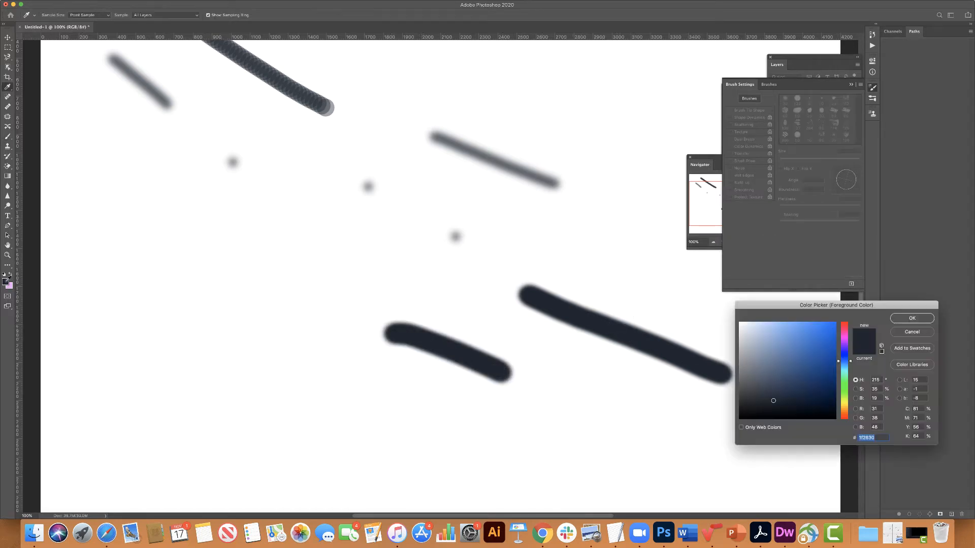
{"action": "left_click_drag", "start_coordinate": [768, 339], "coordinate": [781, 333]}
{"action": "left_click", "coordinate": [904, 316]}
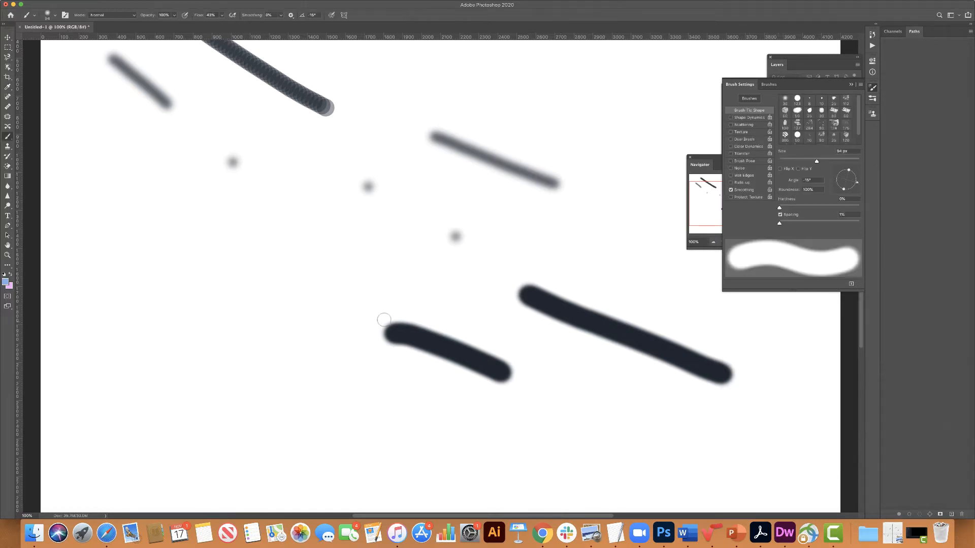
{"action": "left_click_drag", "start_coordinate": [380, 316], "coordinate": [508, 318]}
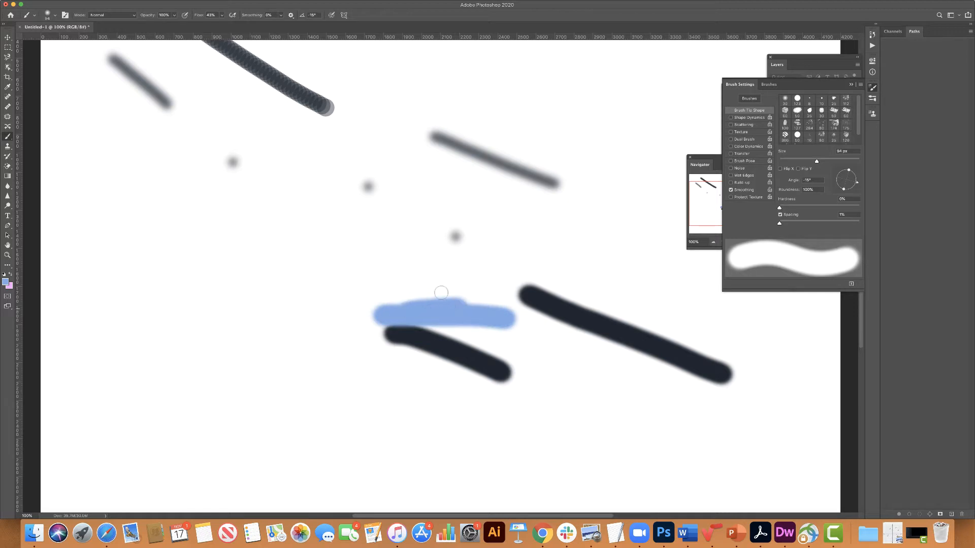
{"action": "mouse_move", "coordinate": [406, 308]}
{"action": "left_mouse_down"}
{"action": "mouse_move", "coordinate": [478, 276]}
{"action": "mouse_move", "coordinate": [412, 294]}
{"action": "mouse_move", "coordinate": [482, 288]}
{"action": "left_mouse_up"}
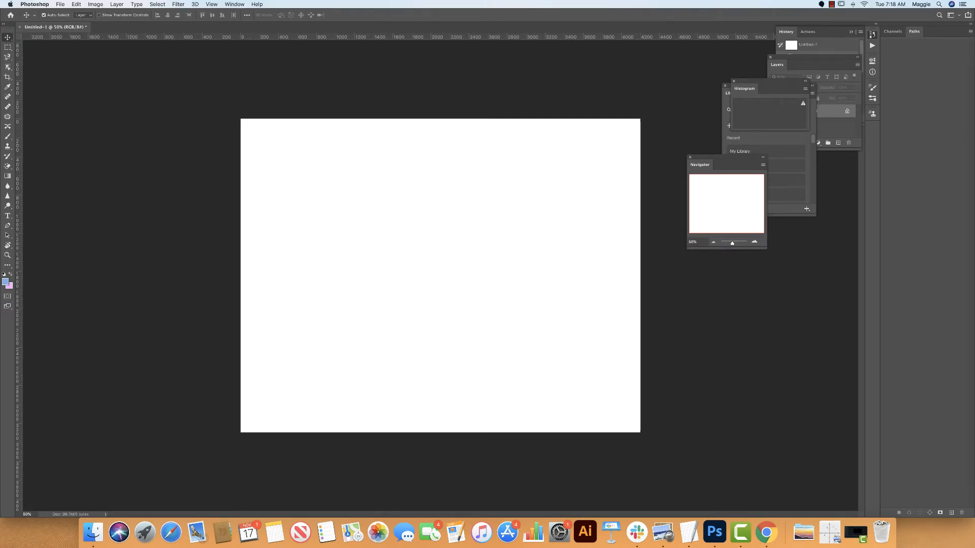
Step: Switch to Chrome to view the mountain sunset photo on Unsplash, minimize its window, and return to Photoshop
{"action": "key", "text": "super+Tab"}
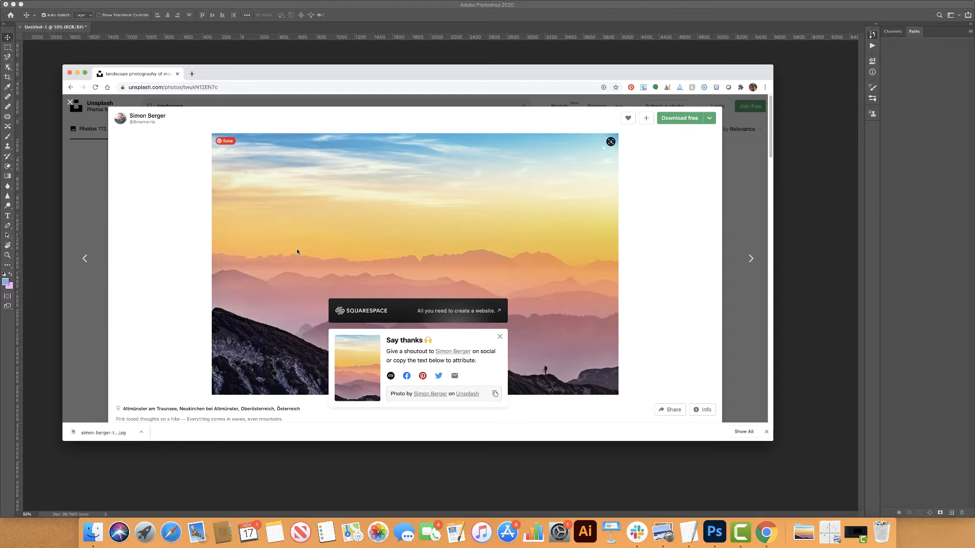
{"action": "double_click", "coordinate": [242, 75]}
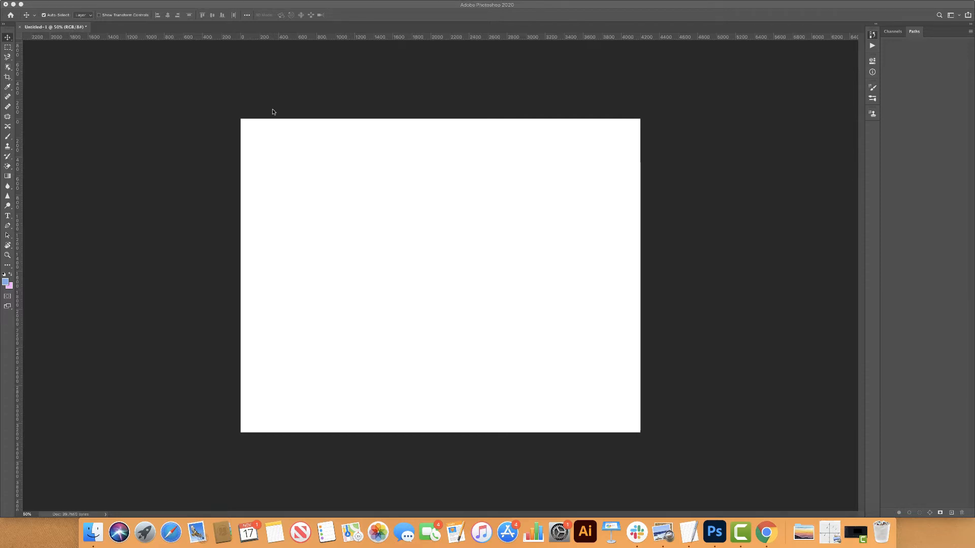
{"action": "mouse_move", "coordinate": [58, 3]}
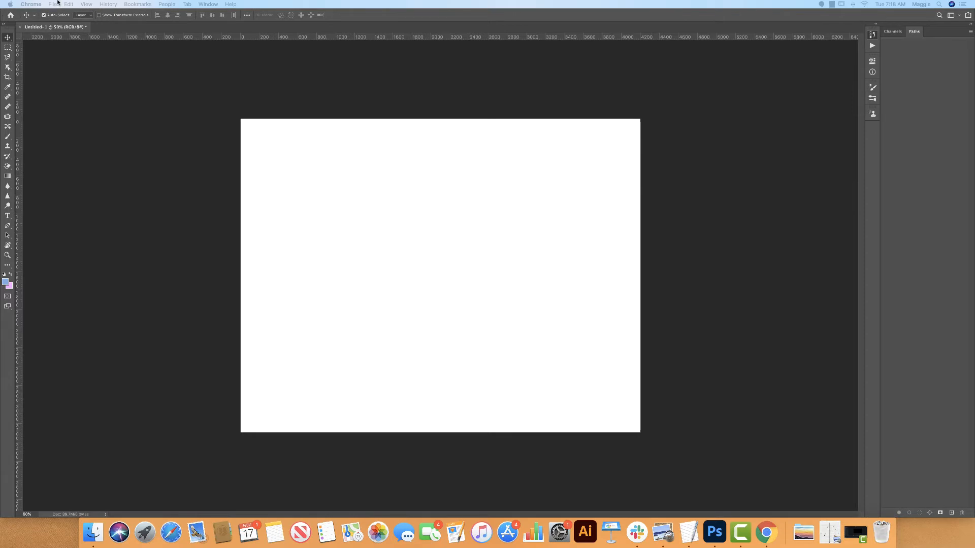
{"action": "left_click", "coordinate": [135, 72]}
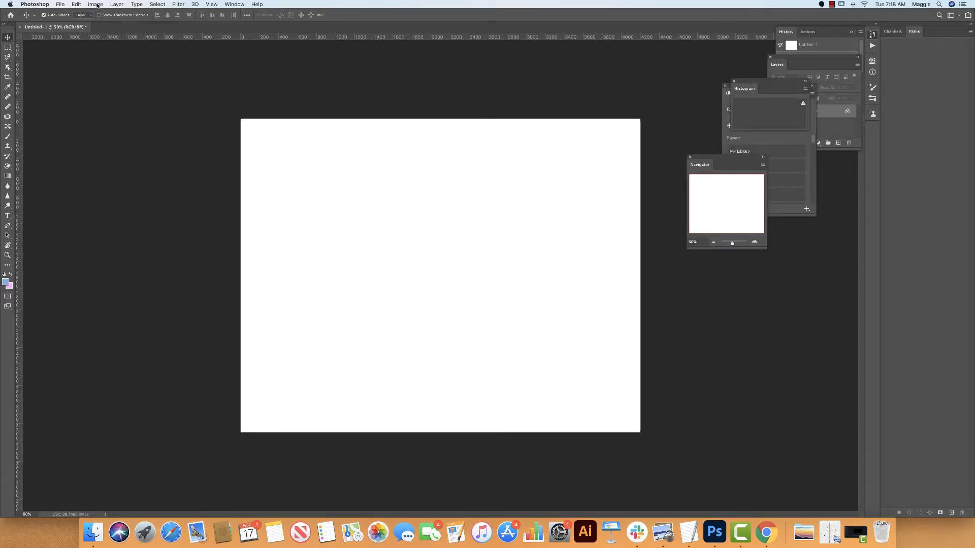
Step: Extend the canvas to 8400 pixels wide, anchored at the middle left so the new space is added on the right
{"action": "left_click", "coordinate": [97, 5]}
{"action": "left_click", "coordinate": [114, 74]}
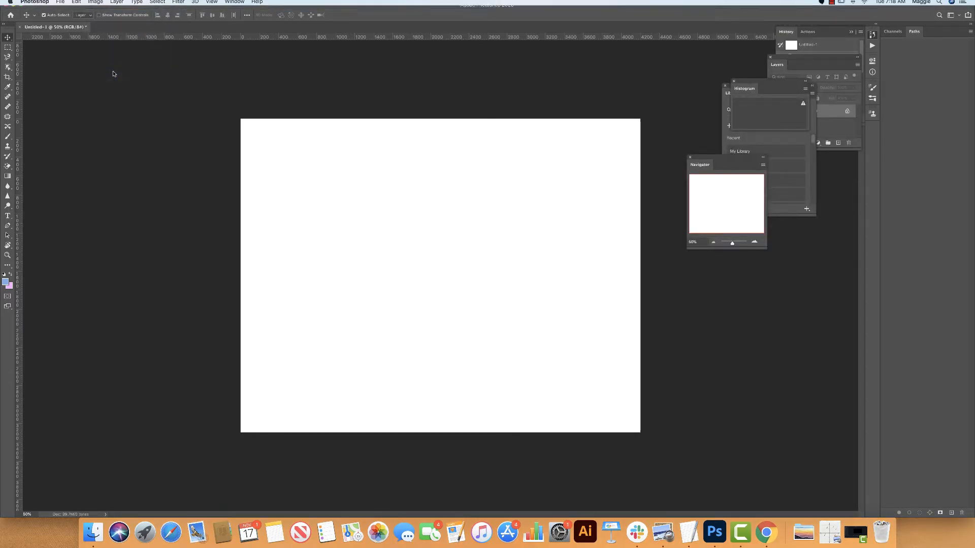
{"action": "left_click", "coordinate": [207, 210]}
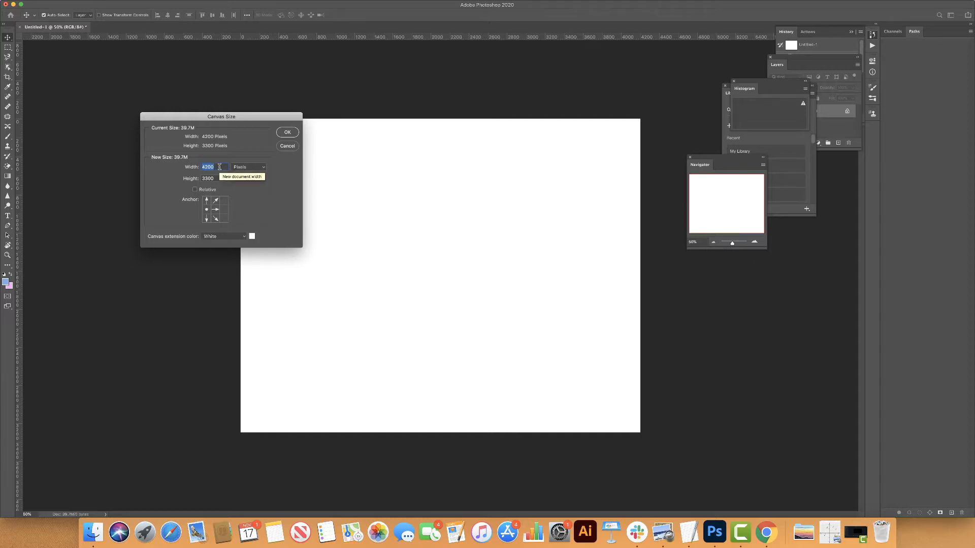
{"action": "type", "text": "8400"}
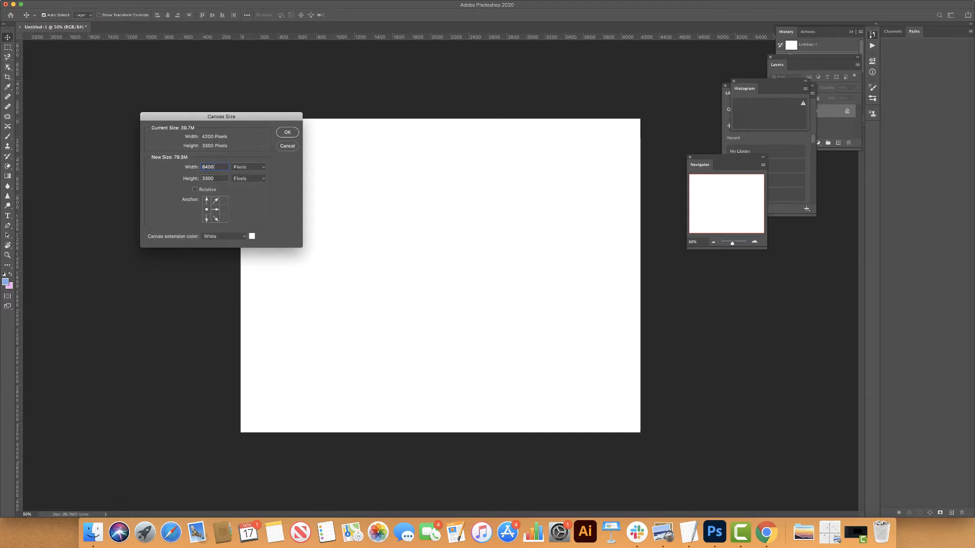
{"action": "left_click", "coordinate": [294, 131]}
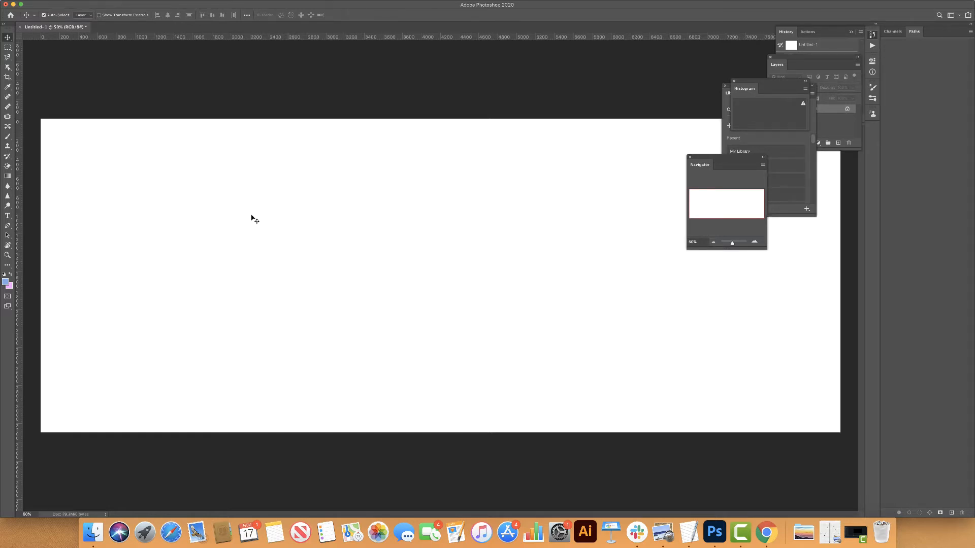
Step: Place the mountain sunset JPEG from the Downloads folder into the document as an embedded image
{"action": "left_click", "coordinate": [60, 4]}
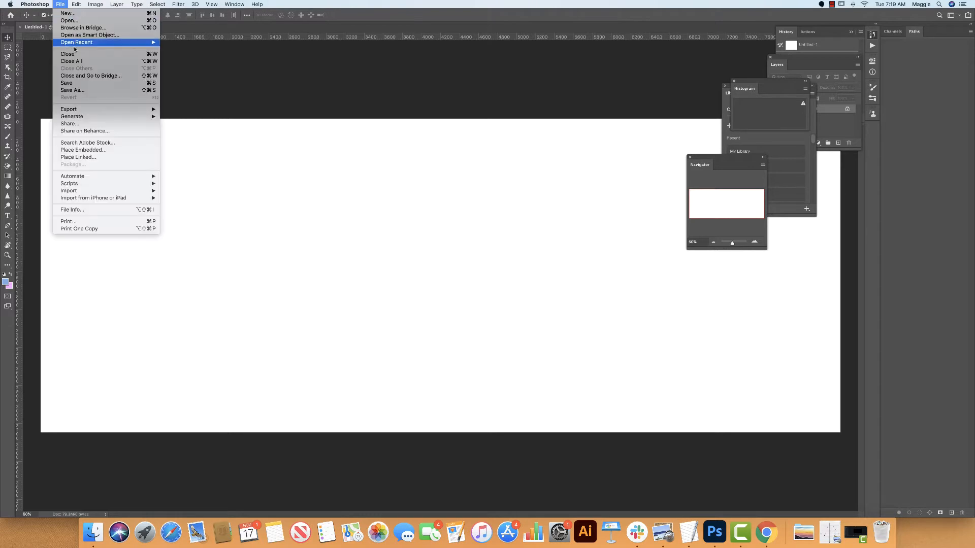
{"action": "left_click", "coordinate": [82, 155]}
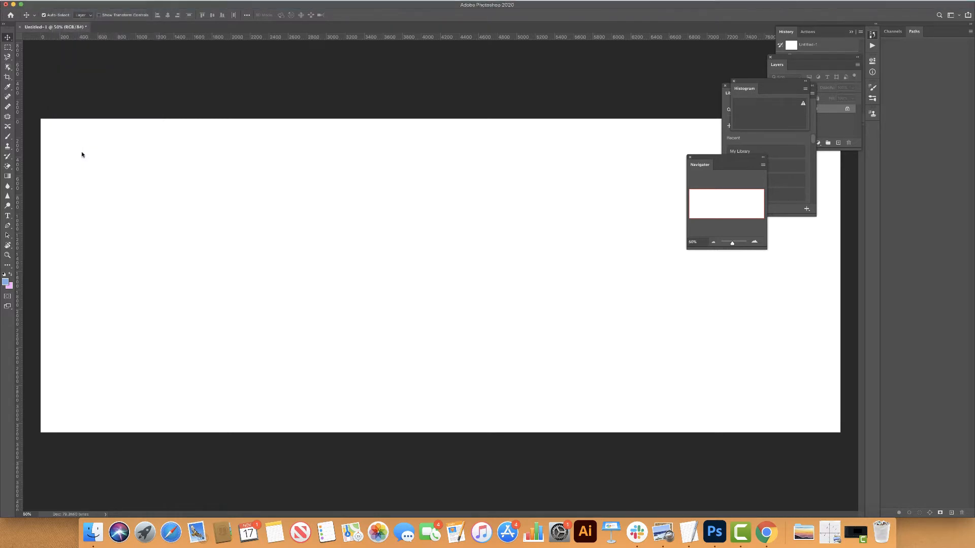
{"action": "left_click", "coordinate": [119, 101]}
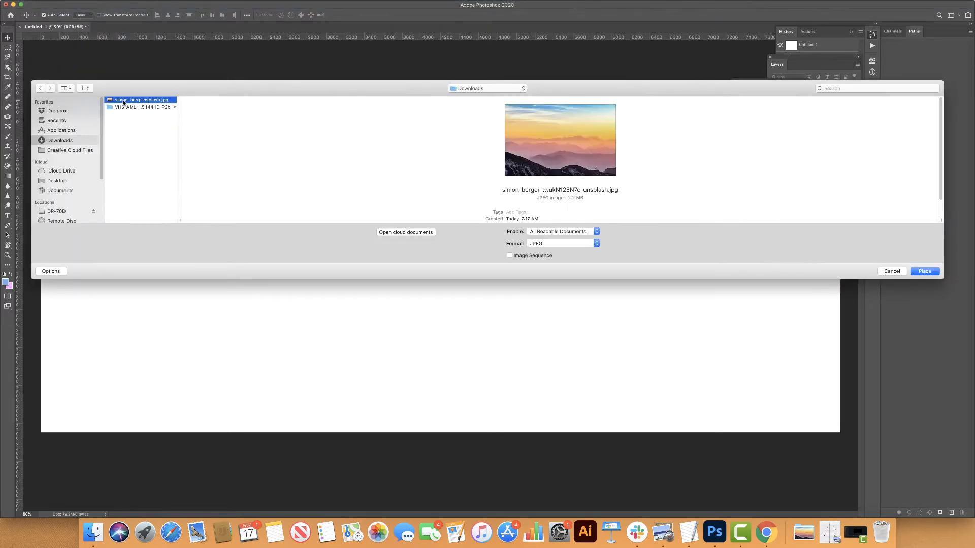
{"action": "left_click", "coordinate": [925, 271]}
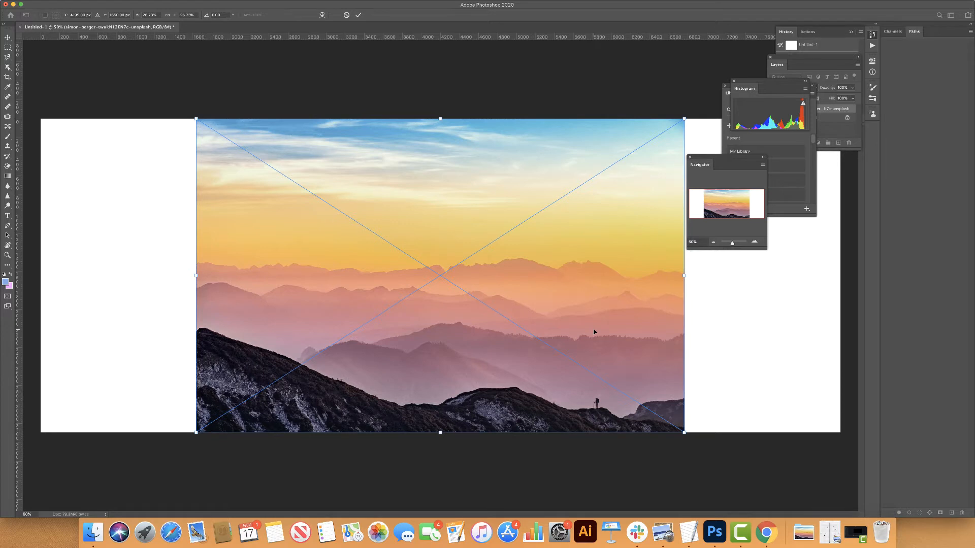
Step: Move the placed photo over the right half of the canvas and scale it to about 28% so it covers the full height
{"action": "key", "text": "super+minus"}
{"action": "key", "text": "super+minus"}
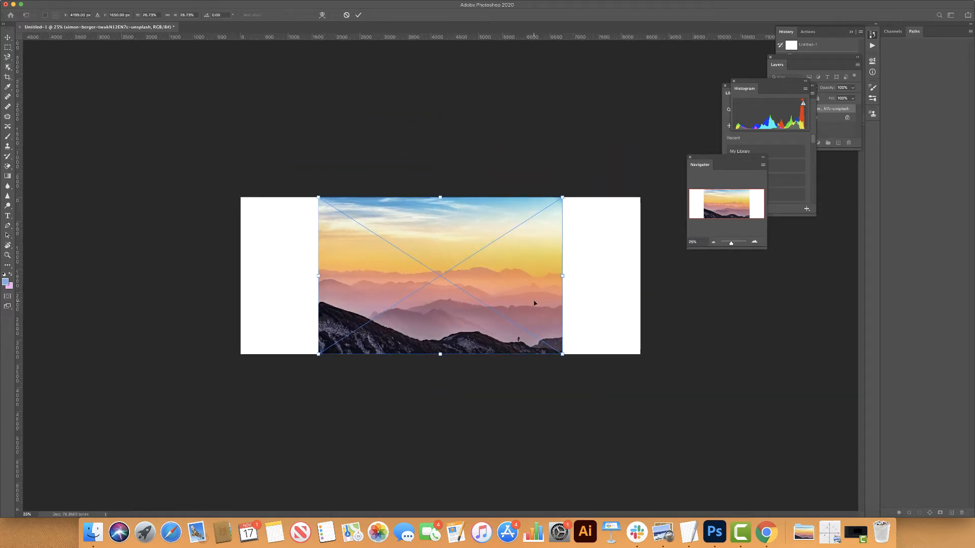
{"action": "left_click_drag", "start_coordinate": [534, 303], "coordinate": [634, 289]}
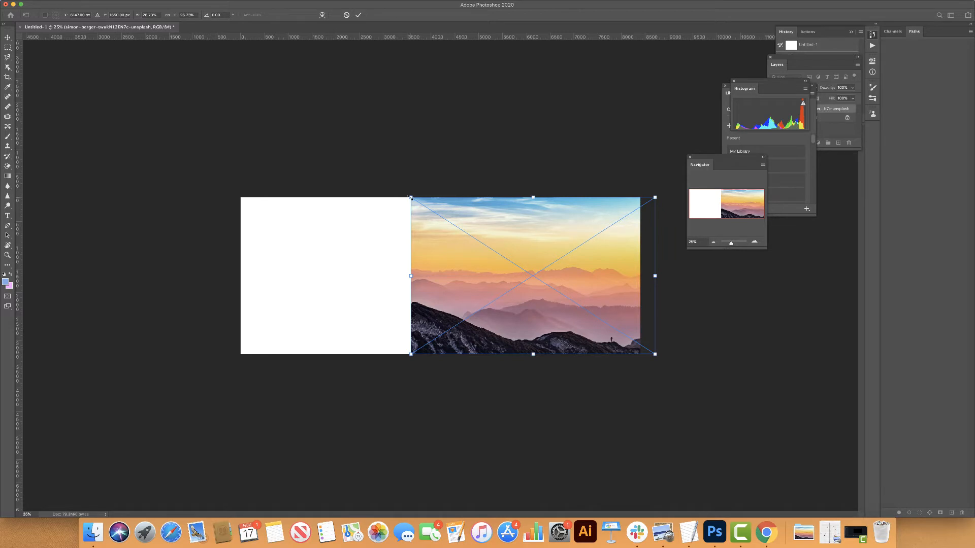
{"action": "left_click_drag", "start_coordinate": [410, 197], "coordinate": [435, 201]}
{"action": "left_click_drag", "start_coordinate": [524, 270], "coordinate": [527, 249]}
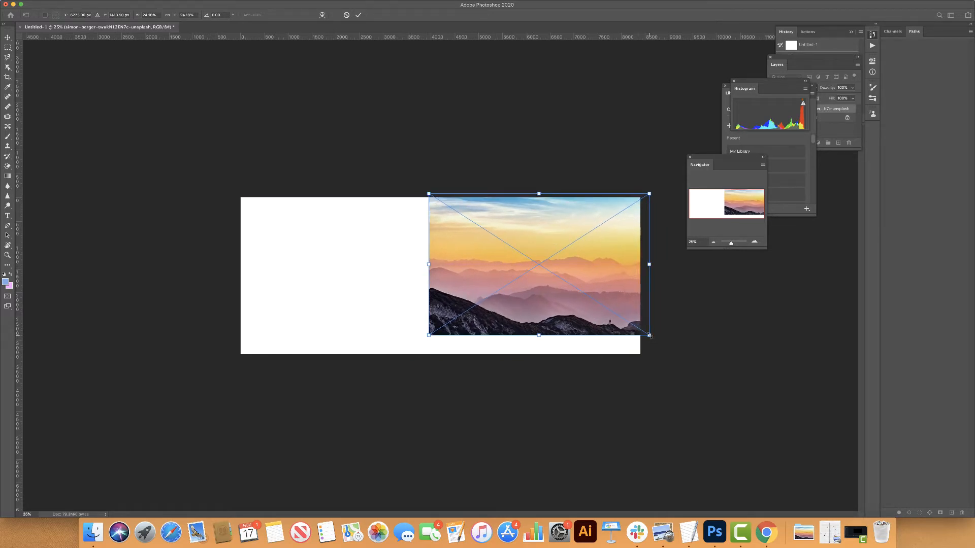
{"action": "left_click_drag", "start_coordinate": [650, 336], "coordinate": [681, 362]}
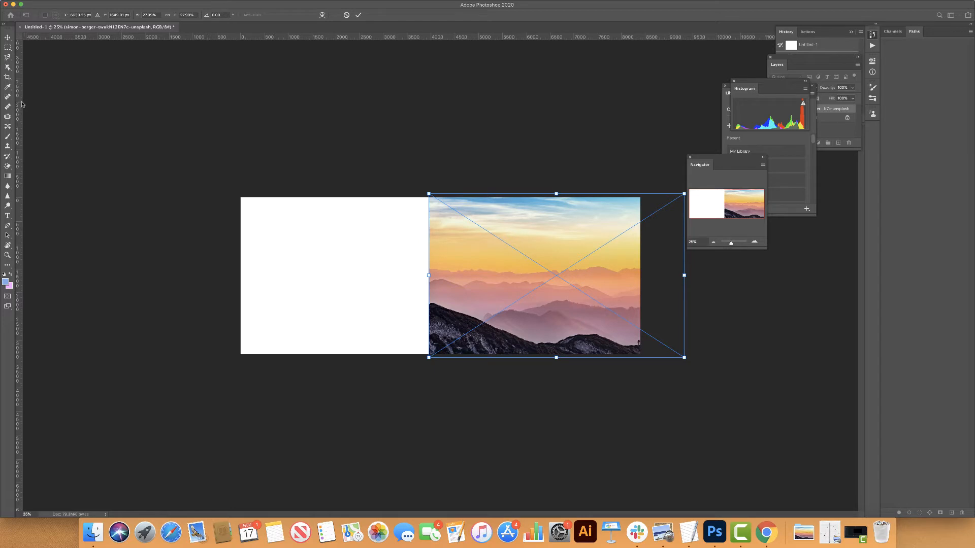
Step: Add a vertical guide at the middle of the canvas
{"action": "left_click_drag", "start_coordinate": [20, 102], "coordinate": [640, 10]}
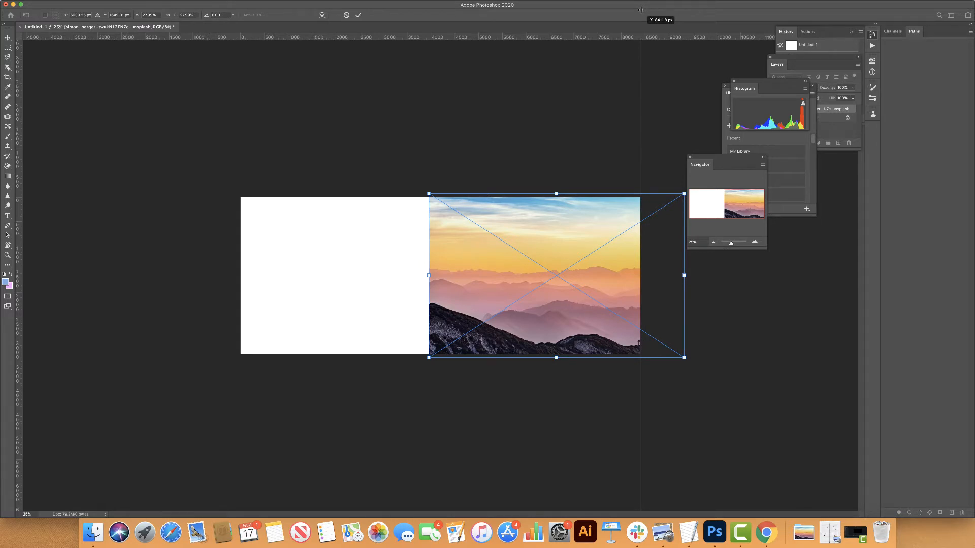
{"action": "left_click_drag", "start_coordinate": [640, 10], "coordinate": [441, 10]}
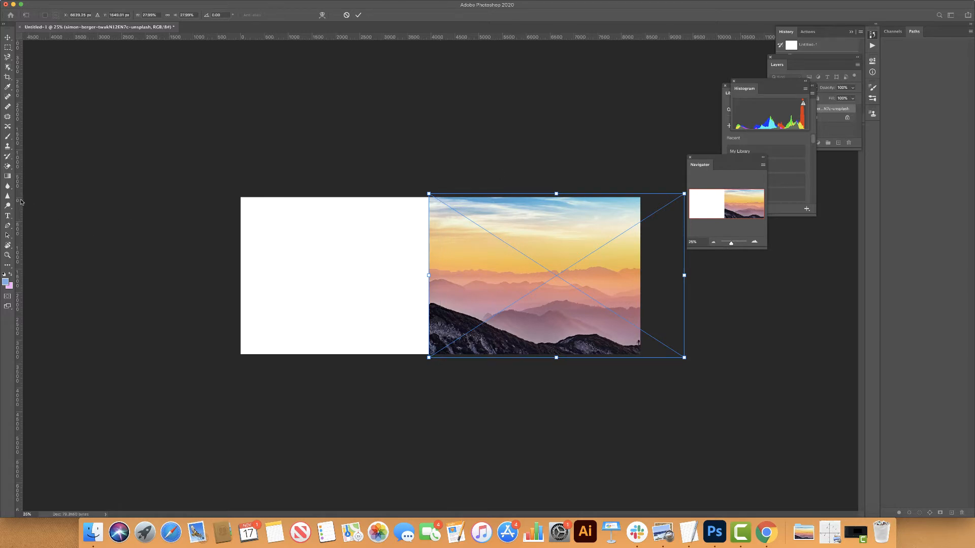
{"action": "left_click_drag", "start_coordinate": [22, 200], "coordinate": [440, 127]}
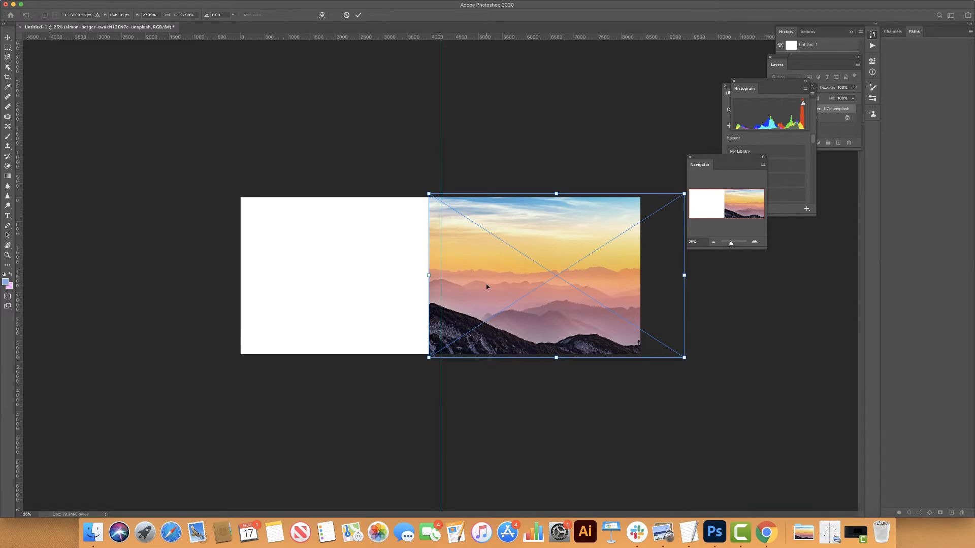
Step: Align the photo's left edge with the vertical guide, commit the placement, and deselect the layer
{"action": "left_click_drag", "start_coordinate": [487, 286], "coordinate": [497, 284]}
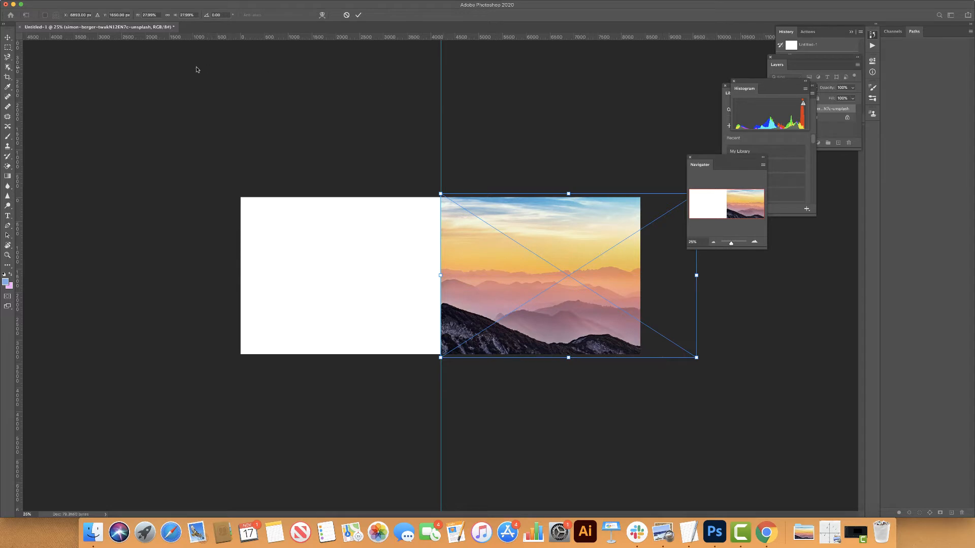
{"action": "left_click", "coordinate": [8, 37]}
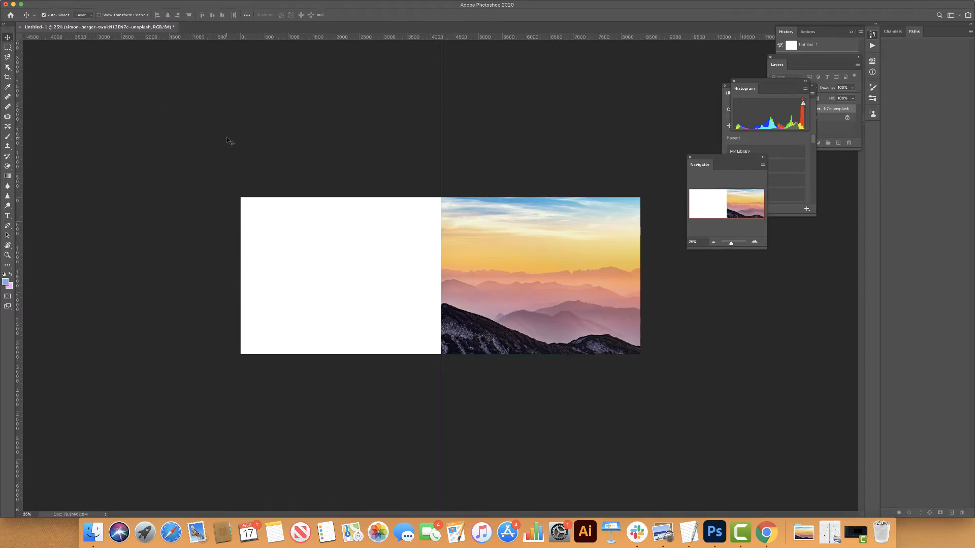
{"action": "left_click", "coordinate": [230, 141]}
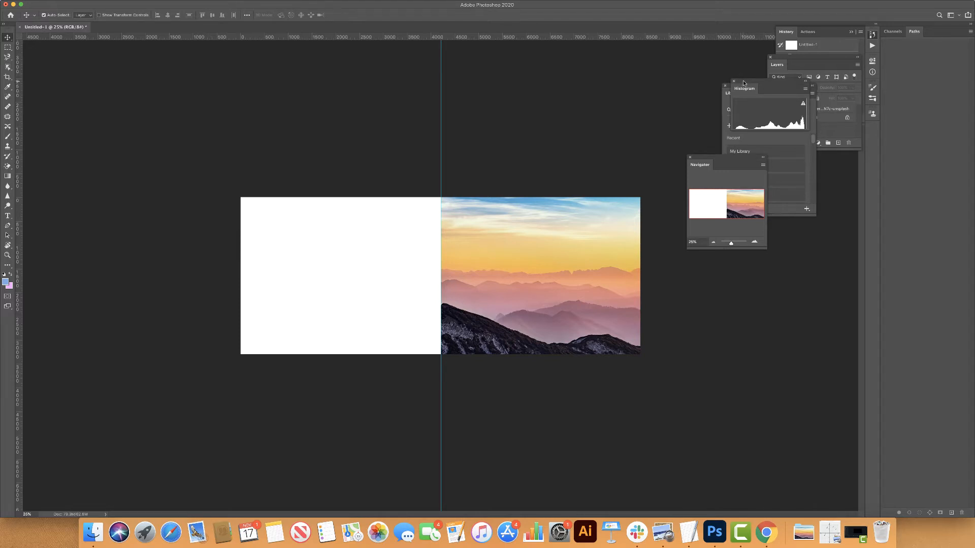
Step: Move the Histogram and Layers panels so the layer list is uncovered, and fully lock the photo layer
{"action": "left_click_drag", "start_coordinate": [744, 84], "coordinate": [758, 244]}
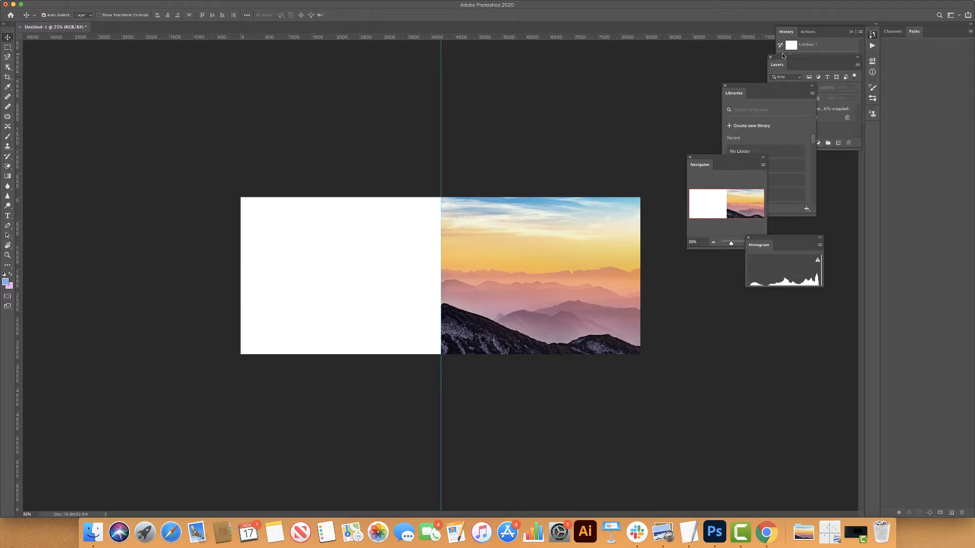
{"action": "left_click_drag", "start_coordinate": [784, 56], "coordinate": [731, 67]}
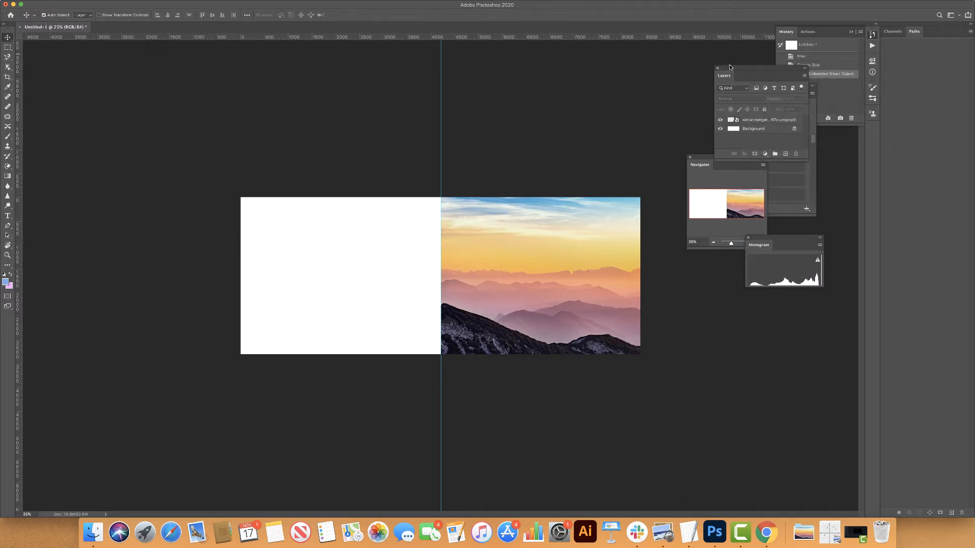
{"action": "left_click", "coordinate": [787, 120]}
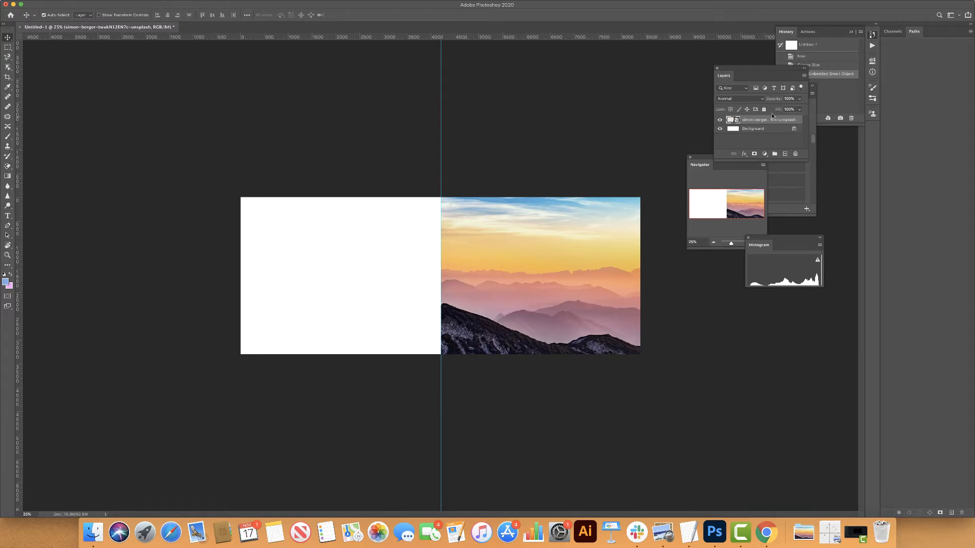
{"action": "left_click", "coordinate": [764, 109]}
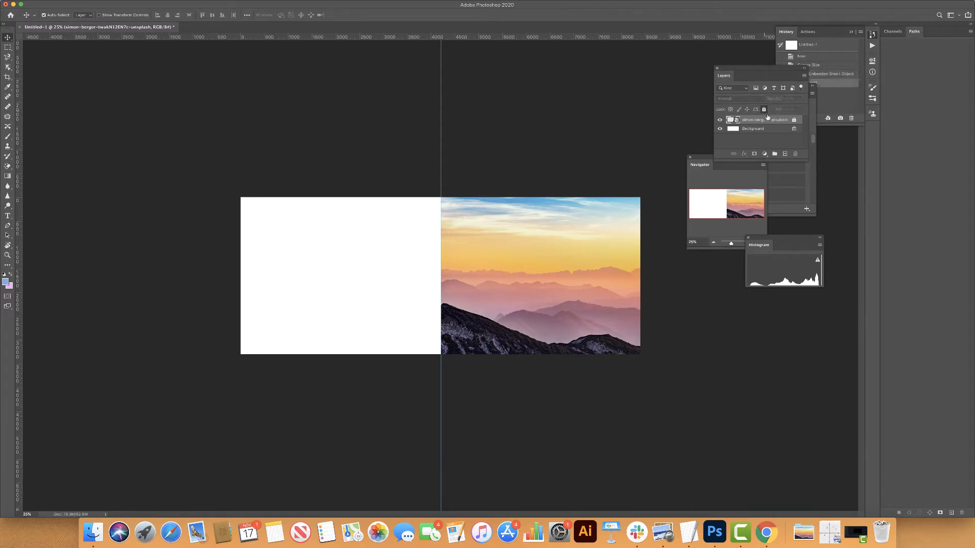
Step: Add three new empty layers above the locked photo layer
{"action": "left_click", "coordinate": [785, 154]}
{"action": "left_click", "coordinate": [786, 154]}
{"action": "left_click", "coordinate": [785, 154]}
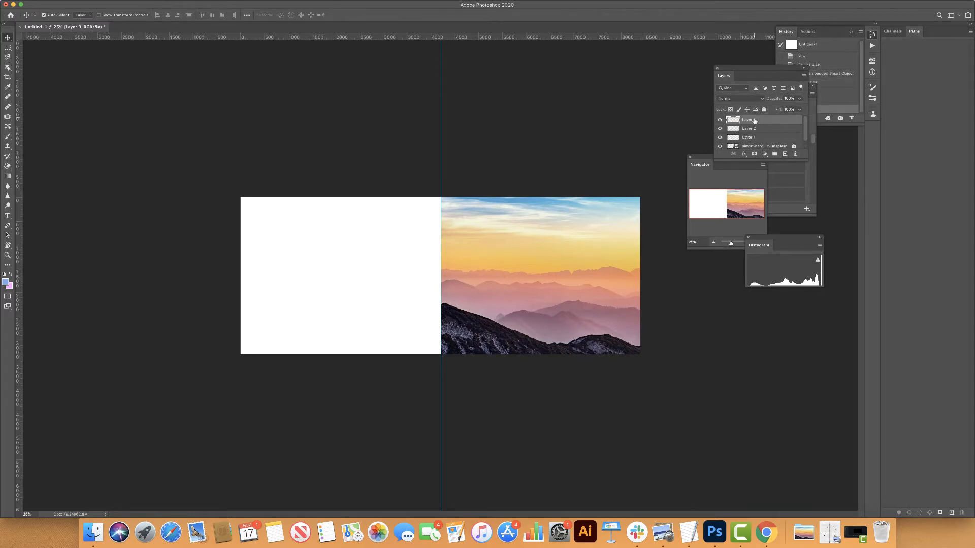
Step: Rename Layer 1 as sky and Layer 2 as yellowsky
{"action": "double_click", "coordinate": [749, 137]}
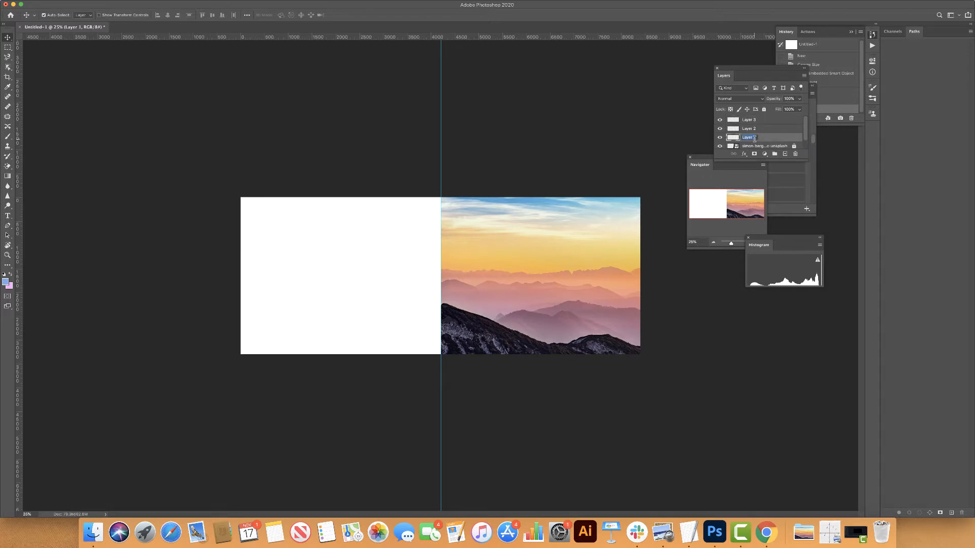
{"action": "type", "text": "sky"}
{"action": "left_click", "coordinate": [763, 128]}
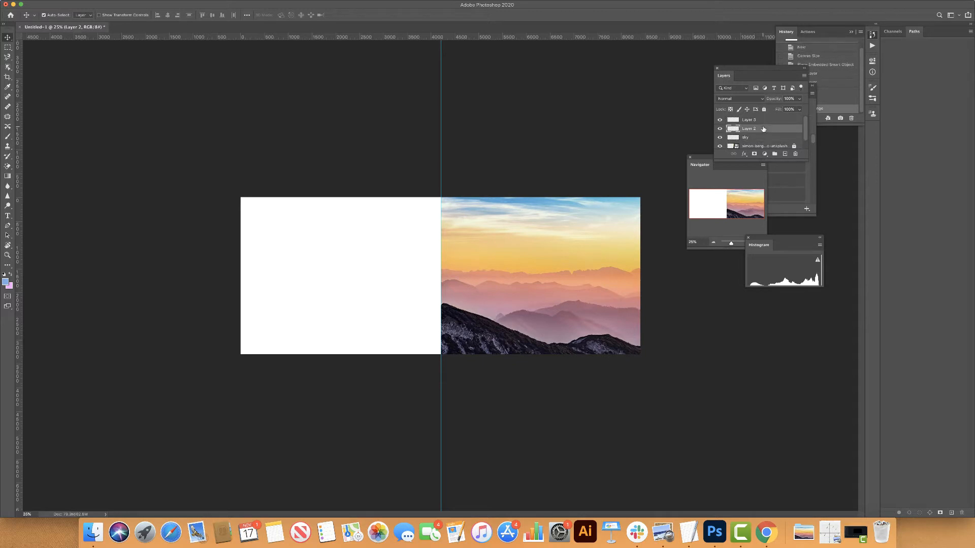
{"action": "double_click", "coordinate": [747, 130]}
{"action": "type", "text": "yellowsky"}
Step: Rename Layer 3 as mountains
{"action": "left_click", "coordinate": [749, 120]}
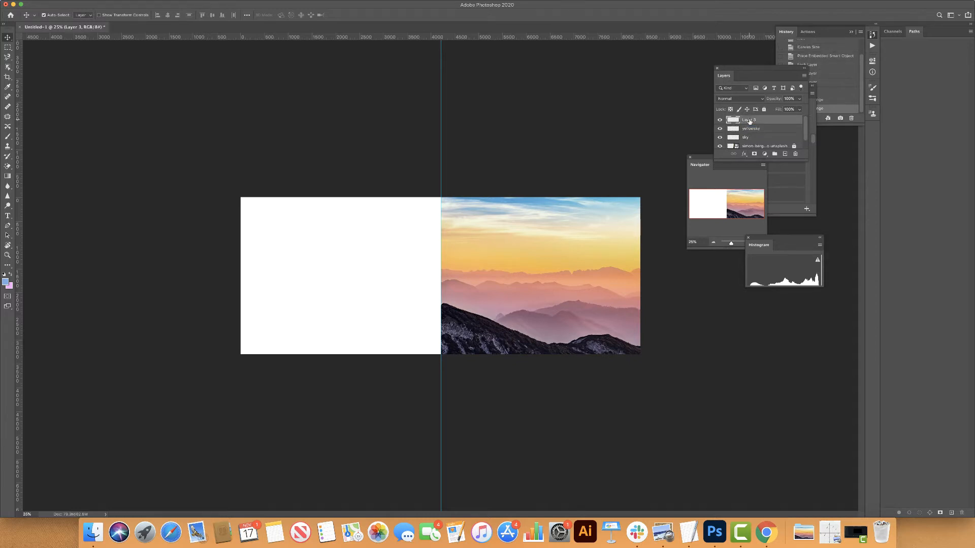
{"action": "key", "text": "m"}
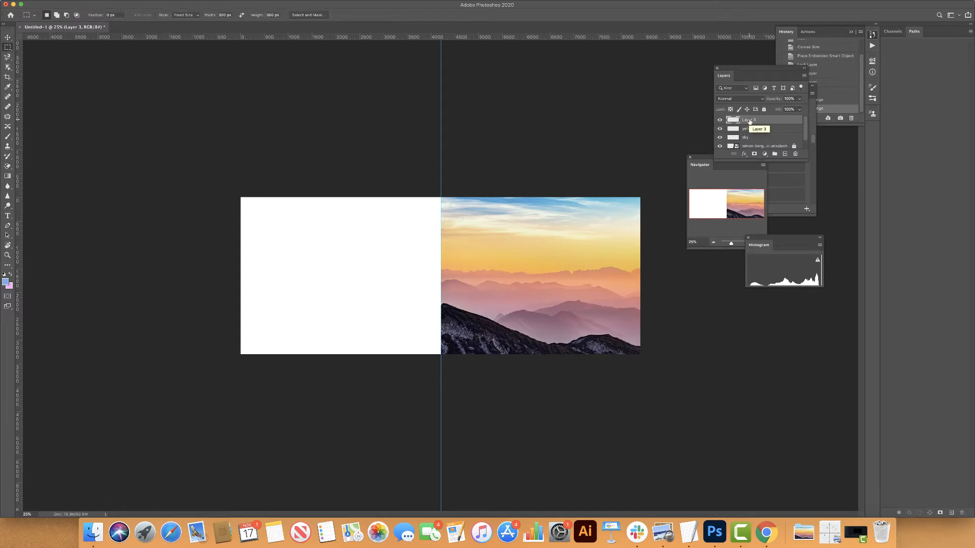
{"action": "right_click", "coordinate": [749, 121]}
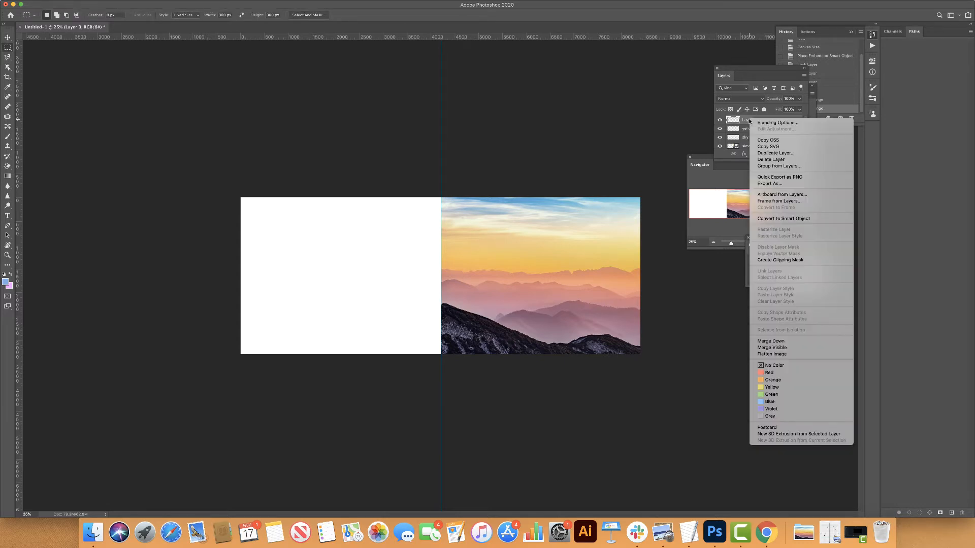
{"action": "double_click", "coordinate": [746, 120]}
{"action": "type", "text": "mount"}
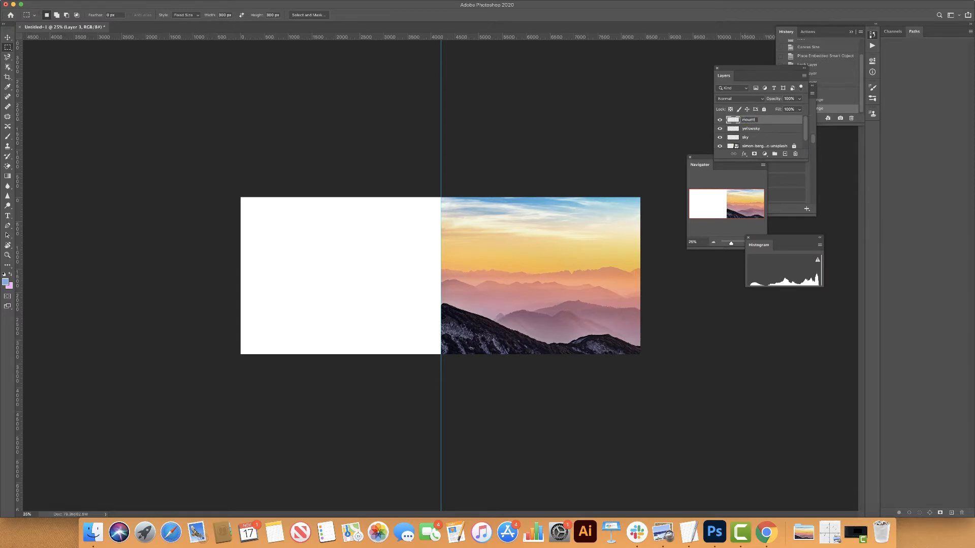
{"action": "type", "text": "ains"}
Step: Add a new layer named sketch and reorder it beneath the sky layer, directly above the photo layer
{"action": "left_click", "coordinate": [756, 138]}
{"action": "left_click", "coordinate": [786, 154]}
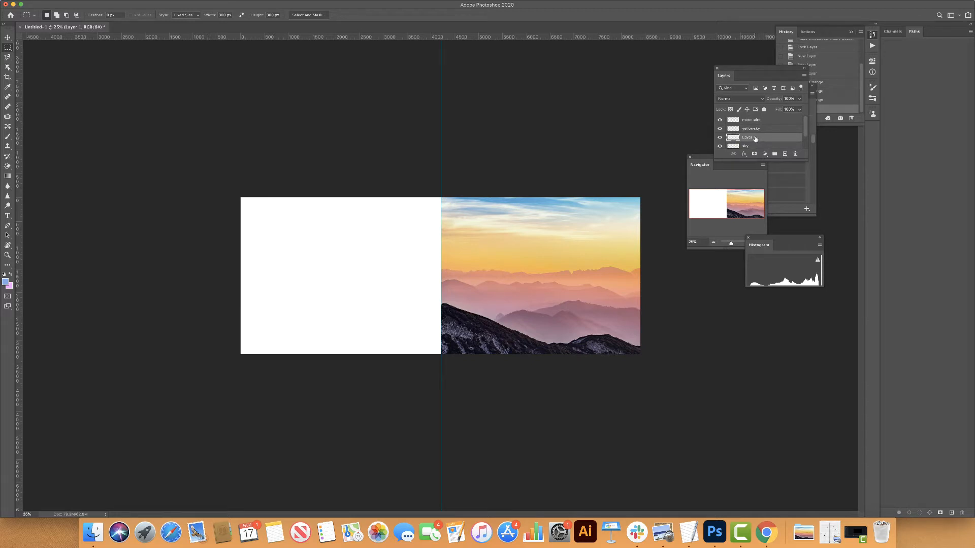
{"action": "key", "text": "k"}
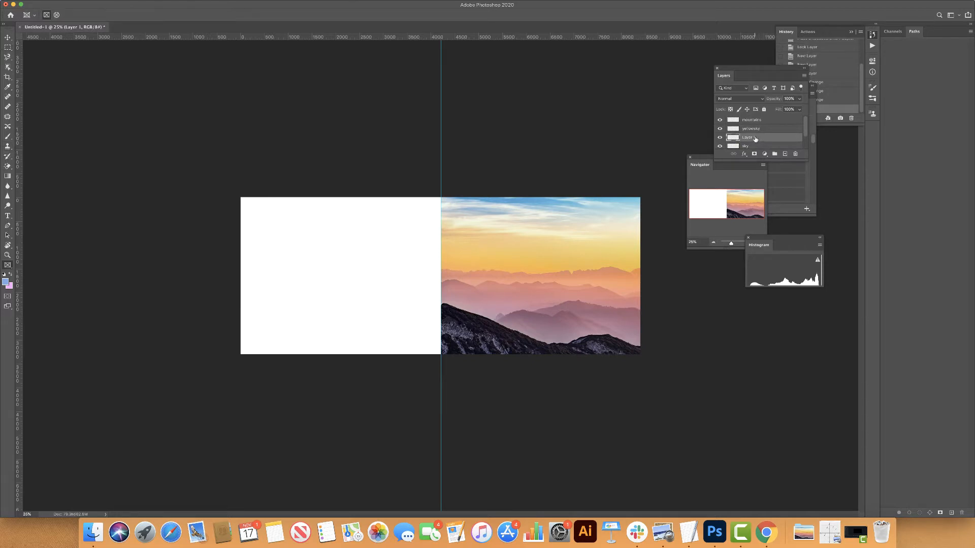
{"action": "double_click", "coordinate": [749, 138]}
{"action": "type", "text": "sketch"}
{"action": "key", "text": "Return"}
{"action": "left_click_drag", "start_coordinate": [805, 124], "coordinate": [805, 134]}
{"action": "mouse_move", "coordinate": [734, 133]}
{"action": "left_mouse_down"}
{"action": "mouse_move", "coordinate": [747, 130]}
{"action": "mouse_move", "coordinate": [750, 141]}
{"action": "left_mouse_up"}
Step: Activate the Brush tool and set the foreground color to a muted gray-blue
{"action": "key", "text": "b"}
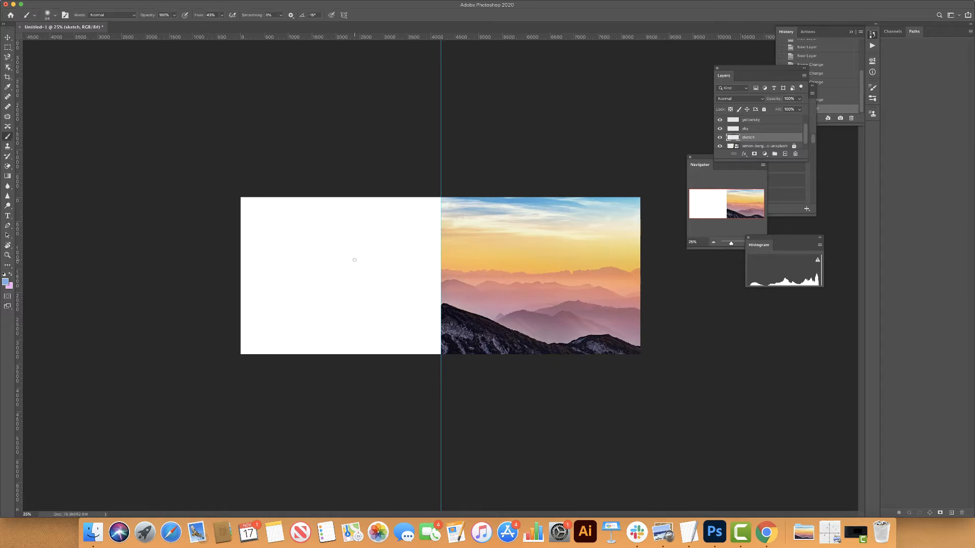
{"action": "left_click", "coordinate": [6, 282]}
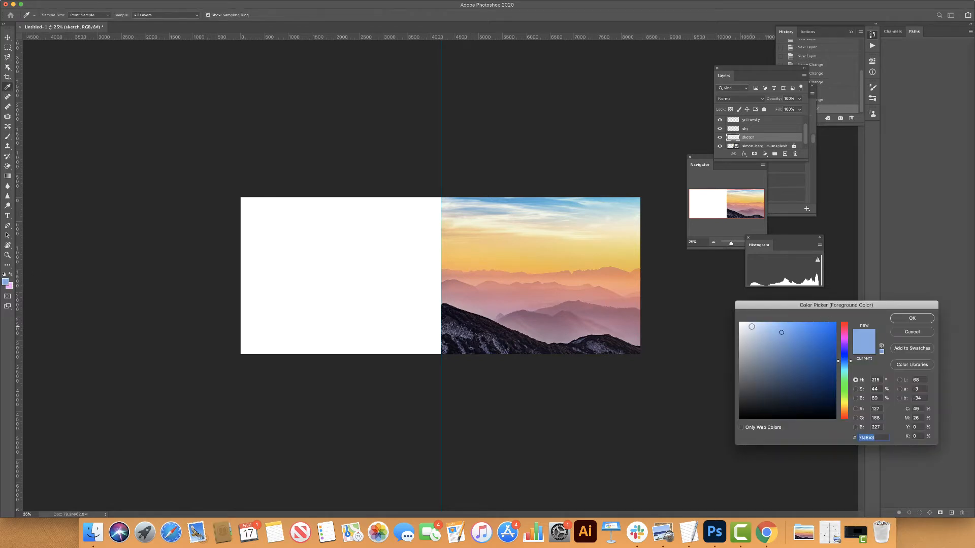
{"action": "left_click_drag", "start_coordinate": [751, 326], "coordinate": [752, 355]}
{"action": "left_click", "coordinate": [919, 319]}
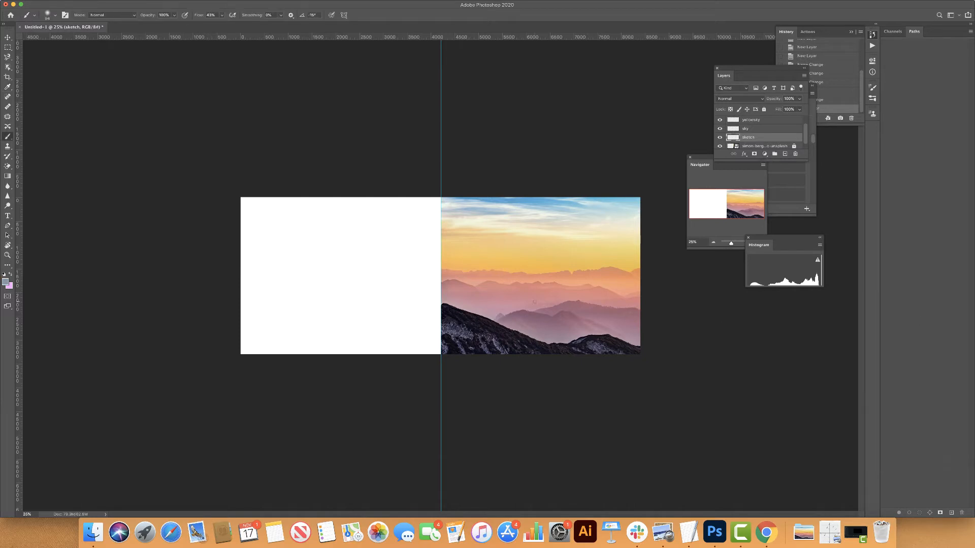
Step: Raise the brush hardness to its maximum and reduce the brush size for drawing thin lines
{"action": "left_click", "coordinate": [56, 16]}
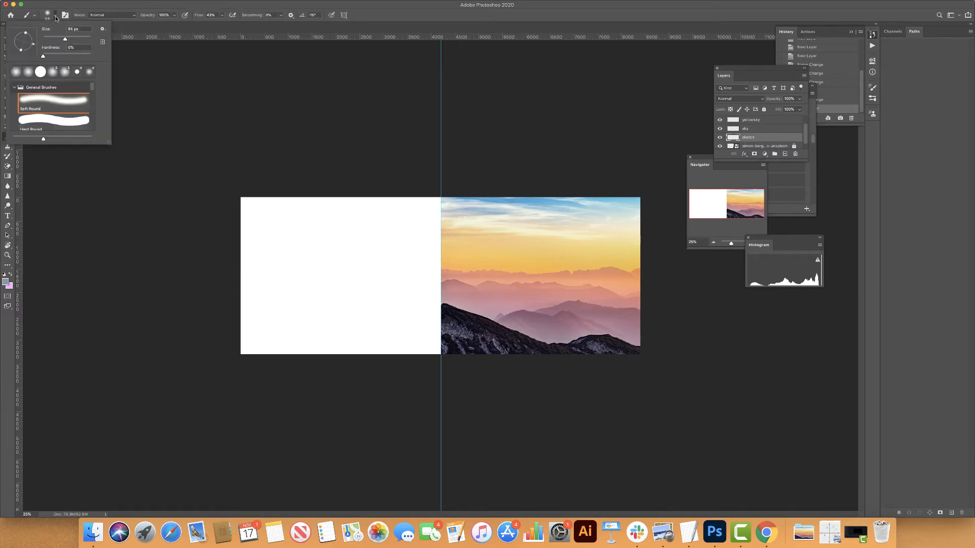
{"action": "left_click_drag", "start_coordinate": [44, 55], "coordinate": [130, 60]}
{"action": "left_click_drag", "start_coordinate": [65, 41], "coordinate": [53, 41]}
Step: Try a short stroke beside the guide with brush opacity lowered to about 52%, undo it, and restore full opacity
{"action": "left_click", "coordinate": [174, 14]}
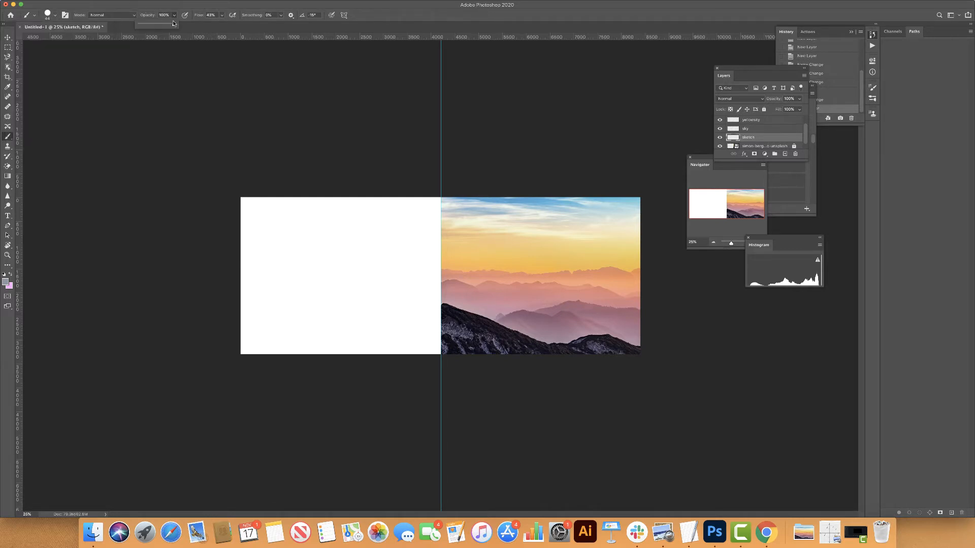
{"action": "left_click_drag", "start_coordinate": [176, 24], "coordinate": [157, 26]}
{"action": "left_click", "coordinate": [439, 275]}
{"action": "left_click_drag", "start_coordinate": [439, 275], "coordinate": [415, 277]}
{"action": "key", "text": "super+z"}
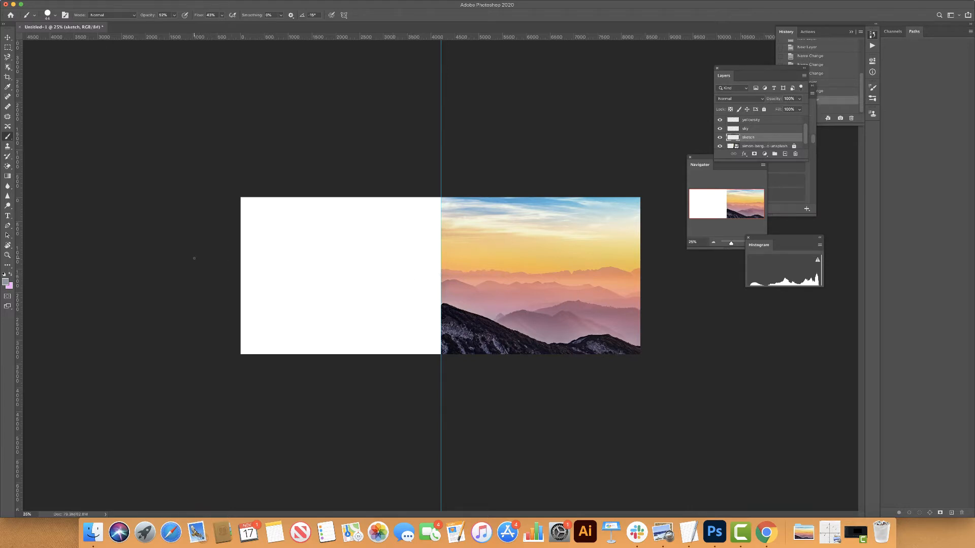
{"action": "key", "text": "0"}
Step: Sketch the ridge outlines across the blank half, then add two wavy cloud lines in the sky area
{"action": "left_click_drag", "start_coordinate": [241, 268], "coordinate": [440, 272]}
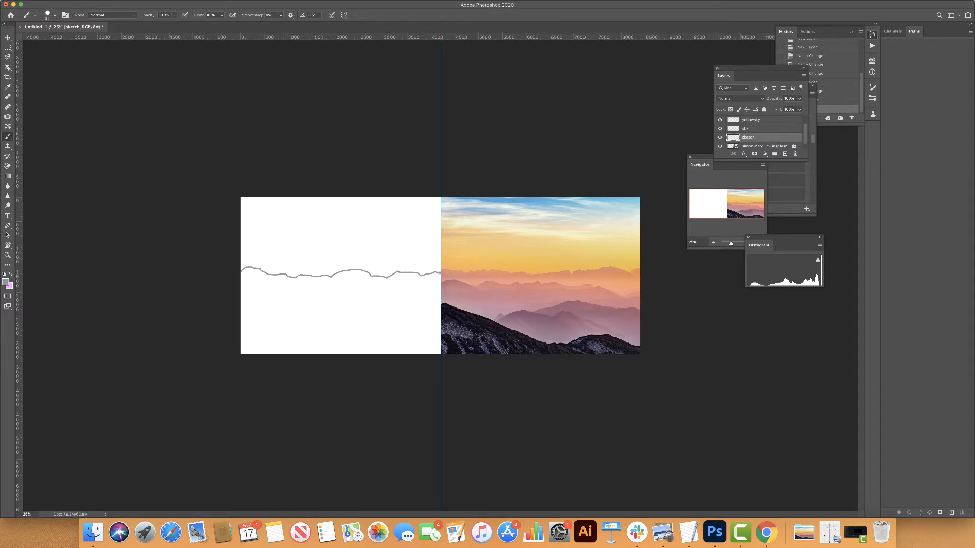
{"action": "mouse_move", "coordinate": [243, 294]}
{"action": "left_mouse_down"}
{"action": "mouse_move", "coordinate": [318, 287]}
{"action": "mouse_move", "coordinate": [437, 304]}
{"action": "left_mouse_up"}
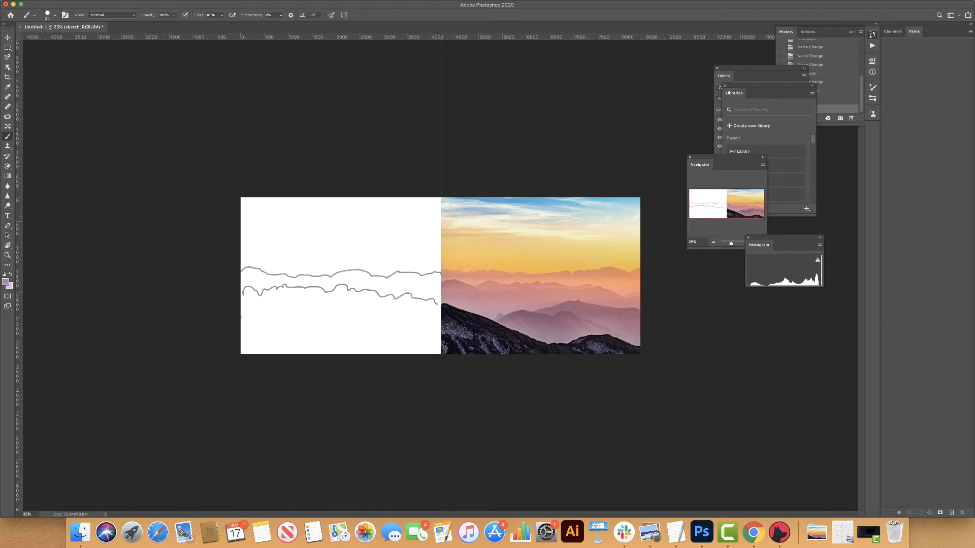
{"action": "mouse_move", "coordinate": [241, 317]}
{"action": "left_mouse_down"}
{"action": "mouse_move", "coordinate": [313, 318]}
{"action": "mouse_move", "coordinate": [361, 336]}
{"action": "mouse_move", "coordinate": [400, 328]}
{"action": "mouse_move", "coordinate": [440, 350]}
{"action": "left_mouse_up"}
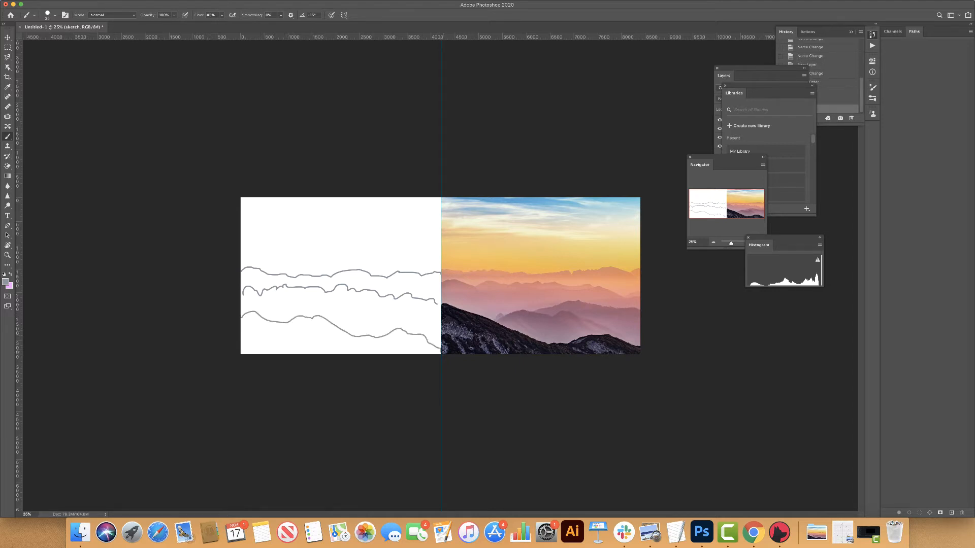
{"action": "mouse_move", "coordinate": [311, 314]}
{"action": "left_mouse_down"}
{"action": "mouse_move", "coordinate": [338, 306]}
{"action": "mouse_move", "coordinate": [396, 327]}
{"action": "mouse_move", "coordinate": [392, 313]}
{"action": "mouse_move", "coordinate": [431, 321]}
{"action": "left_mouse_up"}
{"action": "mouse_move", "coordinate": [242, 223]}
{"action": "left_mouse_down"}
{"action": "mouse_move", "coordinate": [433, 236]}
{"action": "mouse_move", "coordinate": [334, 200]}
{"action": "mouse_move", "coordinate": [273, 193]}
{"action": "left_mouse_up"}
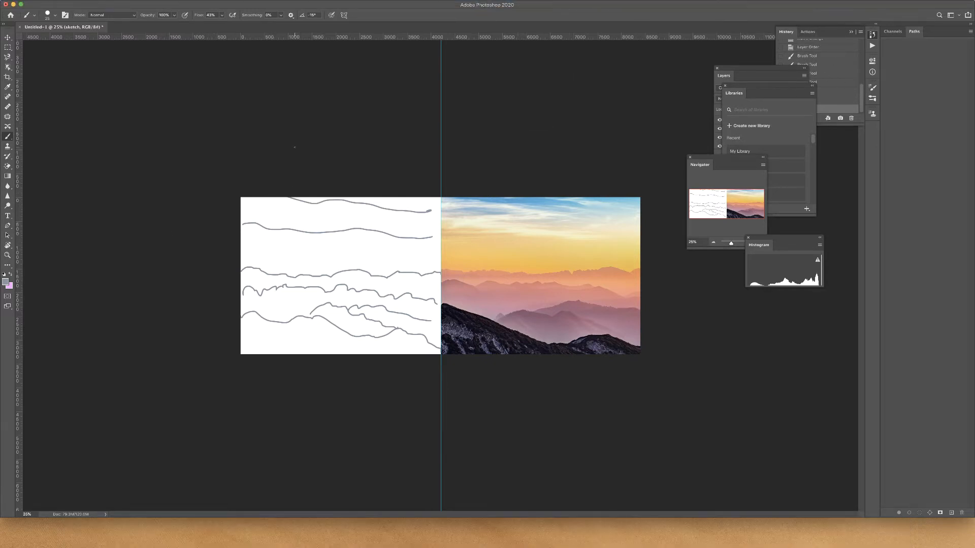
Step: Bring the layer list back into view and select the sky layer
{"action": "mouse_move", "coordinate": [276, 1]}
{"action": "left_click", "coordinate": [224, 4]}
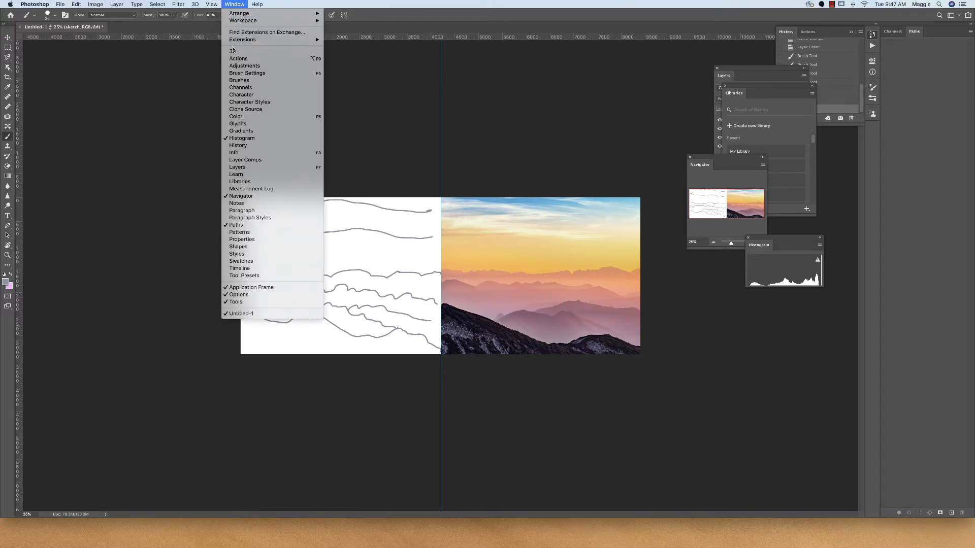
{"action": "left_click", "coordinate": [248, 170]}
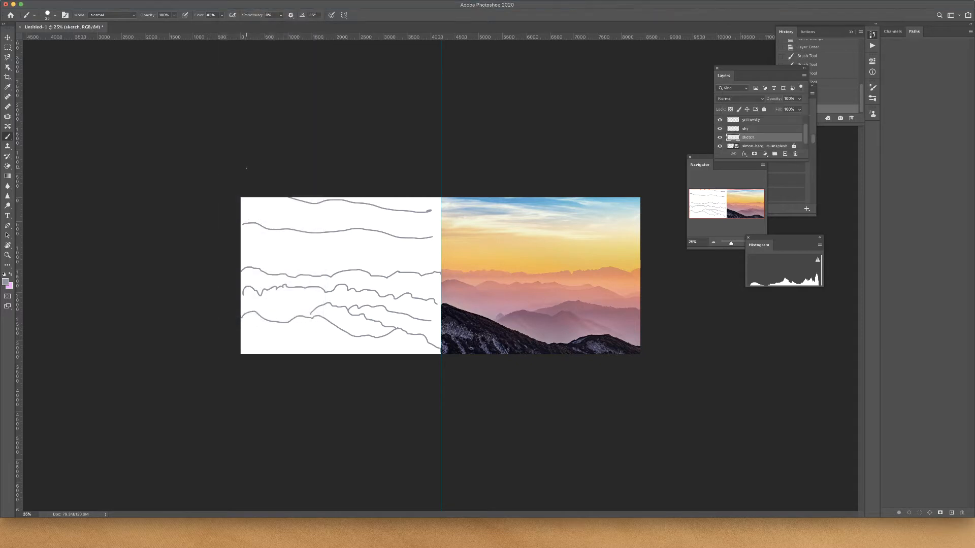
{"action": "left_click", "coordinate": [763, 129]}
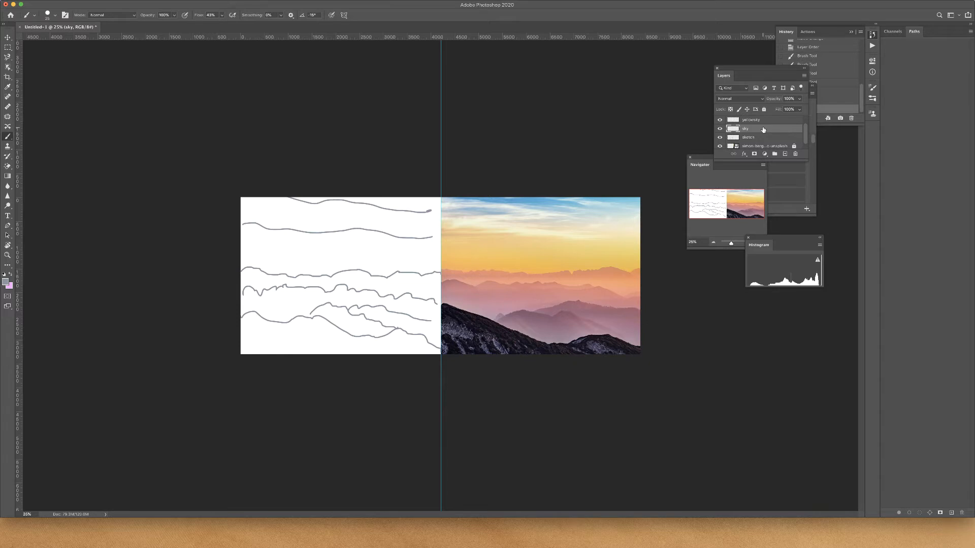
Step: Sample the blue at the upper edge of the photo's sky as the brush color
{"action": "key", "text": "i"}
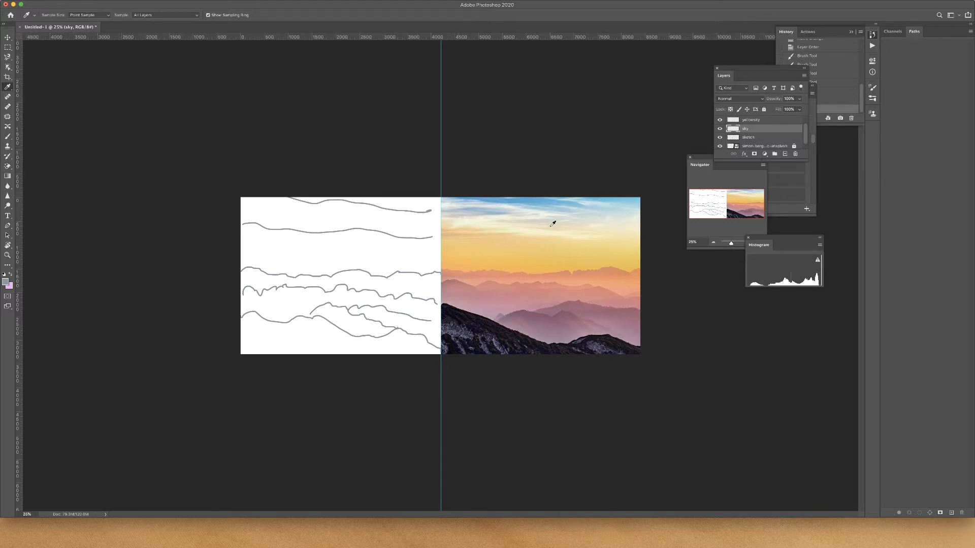
{"action": "left_click", "coordinate": [538, 198]}
{"action": "key", "text": "b"}
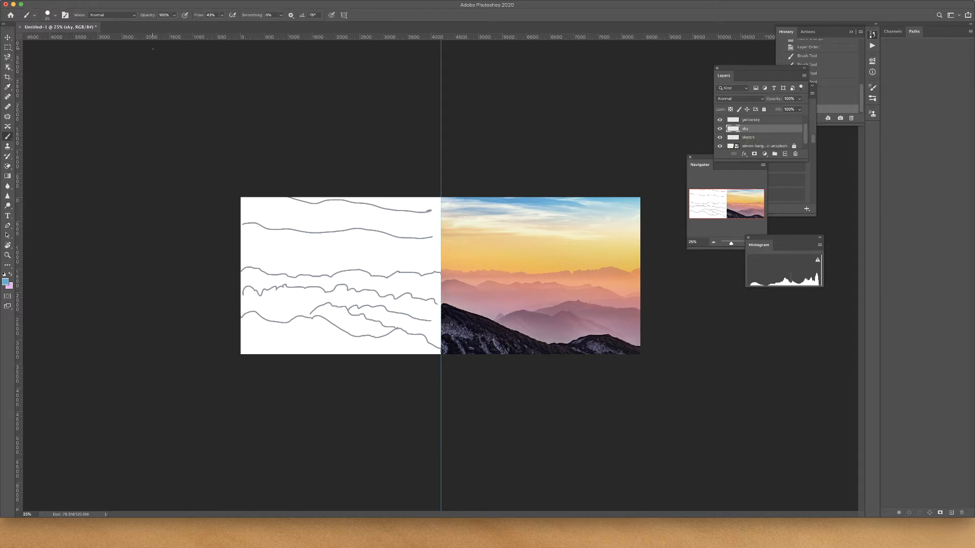
Step: Enlarge and soften the brush, raise its flow to about 77%, and lower its opacity to about 60%
{"action": "left_click", "coordinate": [55, 15]}
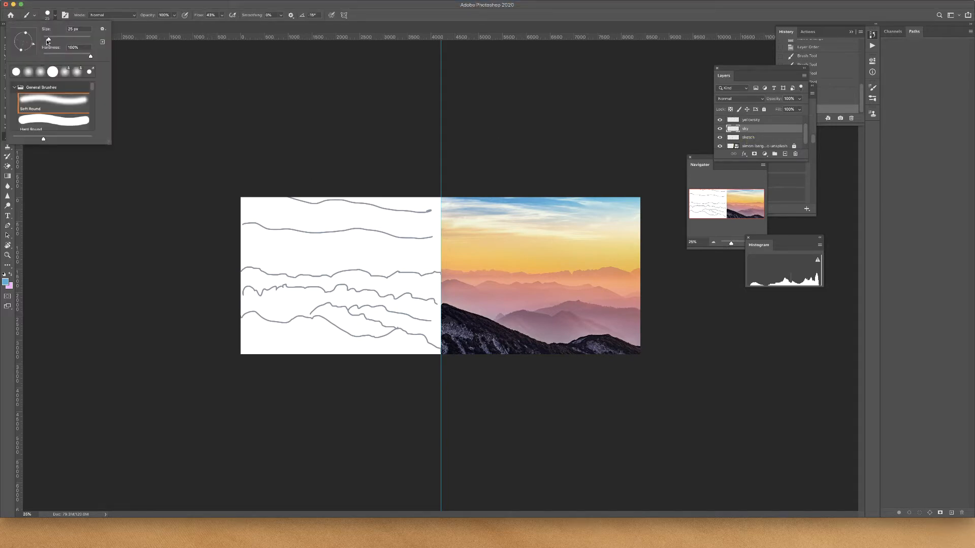
{"action": "mouse_move", "coordinate": [48, 39]}
{"action": "left_mouse_down"}
{"action": "mouse_move", "coordinate": [72, 41]}
{"action": "mouse_move", "coordinate": [86, 57]}
{"action": "mouse_move", "coordinate": [60, 56]}
{"action": "left_mouse_up"}
{"action": "left_click", "coordinate": [222, 15]}
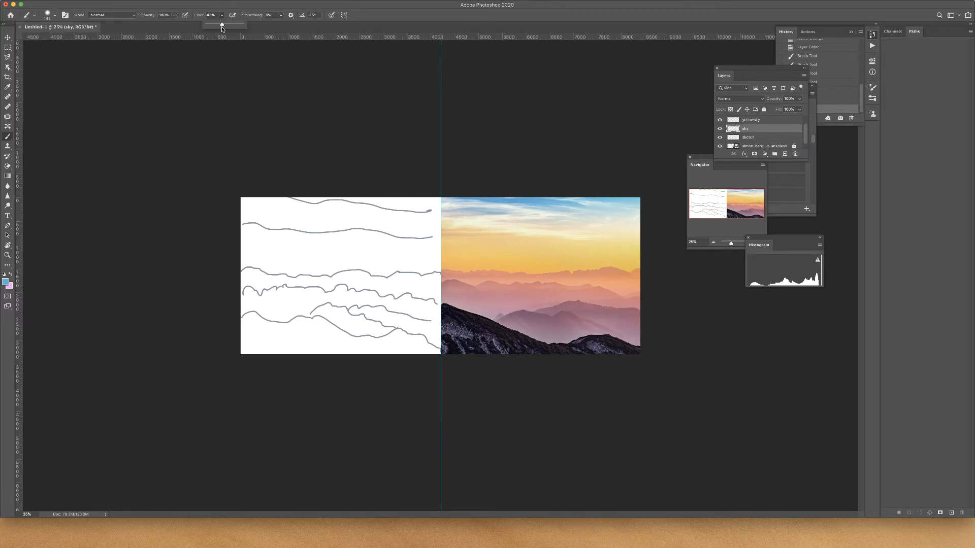
{"action": "left_click_drag", "start_coordinate": [223, 28], "coordinate": [234, 28]}
{"action": "left_click_drag", "start_coordinate": [175, 22], "coordinate": [161, 24]}
Step: Paint a translucent blue strip along the upper edge of the blank half, covering the highest cloud line
{"action": "mouse_move", "coordinate": [401, 214]}
{"action": "left_mouse_down"}
{"action": "mouse_move", "coordinate": [305, 199]}
{"action": "mouse_move", "coordinate": [411, 215]}
{"action": "mouse_move", "coordinate": [371, 197]}
{"action": "mouse_move", "coordinate": [411, 210]}
{"action": "mouse_move", "coordinate": [409, 197]}
{"action": "left_mouse_up"}
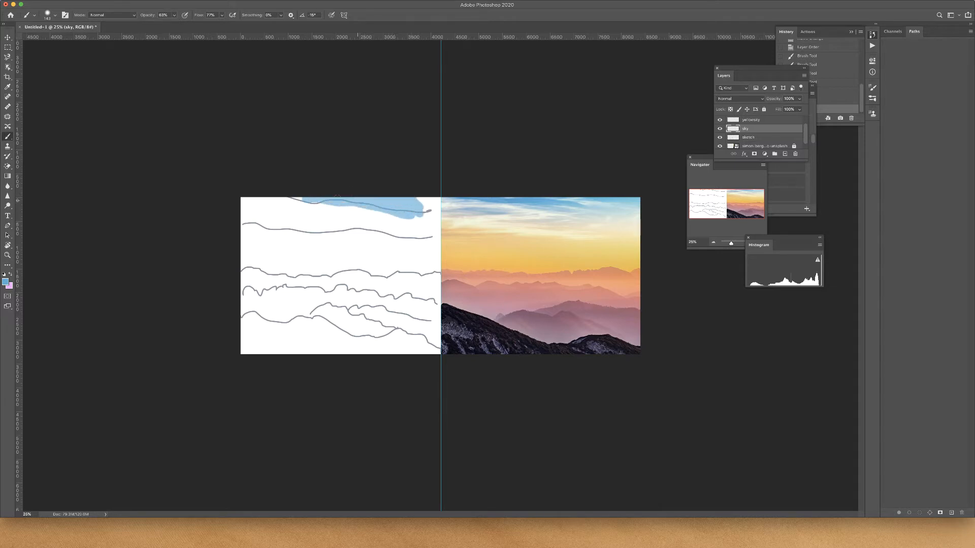
{"action": "mouse_move", "coordinate": [338, 196]}
{"action": "left_mouse_down"}
{"action": "mouse_move", "coordinate": [290, 196]}
{"action": "mouse_move", "coordinate": [442, 204]}
{"action": "left_mouse_up"}
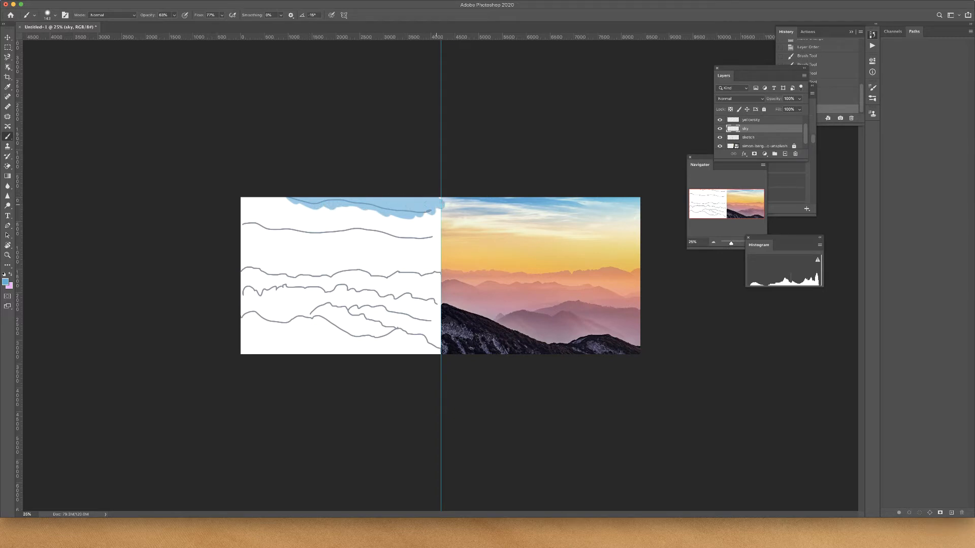
{"action": "left_click_drag", "start_coordinate": [369, 212], "coordinate": [289, 196]}
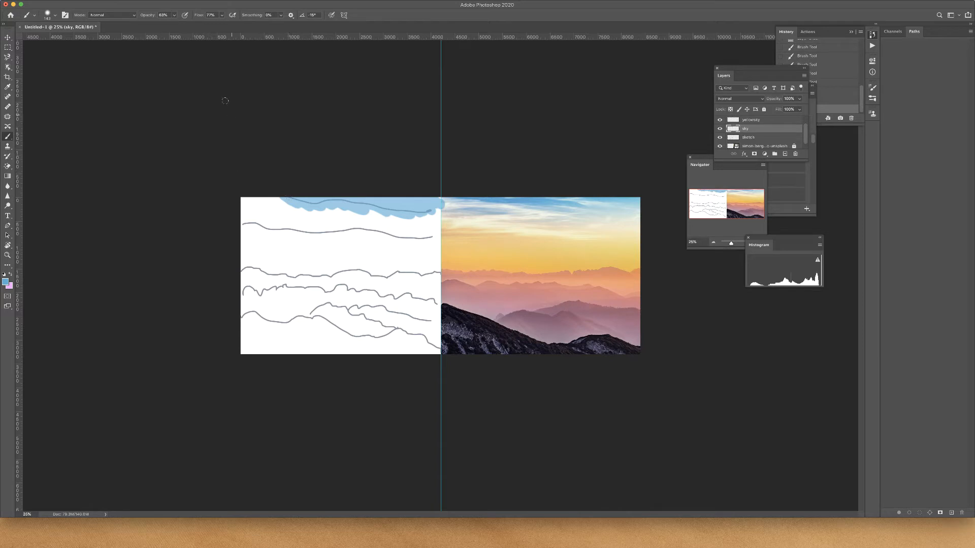
Step: Restore full brush opacity and repaint the blue strip solidly up to the guide
{"action": "left_click", "coordinate": [175, 15]}
{"action": "left_click_drag", "start_coordinate": [174, 24], "coordinate": [214, 27]}
{"action": "mouse_move", "coordinate": [287, 200]}
{"action": "left_mouse_down"}
{"action": "mouse_move", "coordinate": [426, 214]}
{"action": "mouse_move", "coordinate": [298, 191]}
{"action": "left_mouse_up"}
{"action": "left_click_drag", "start_coordinate": [392, 210], "coordinate": [442, 199]}
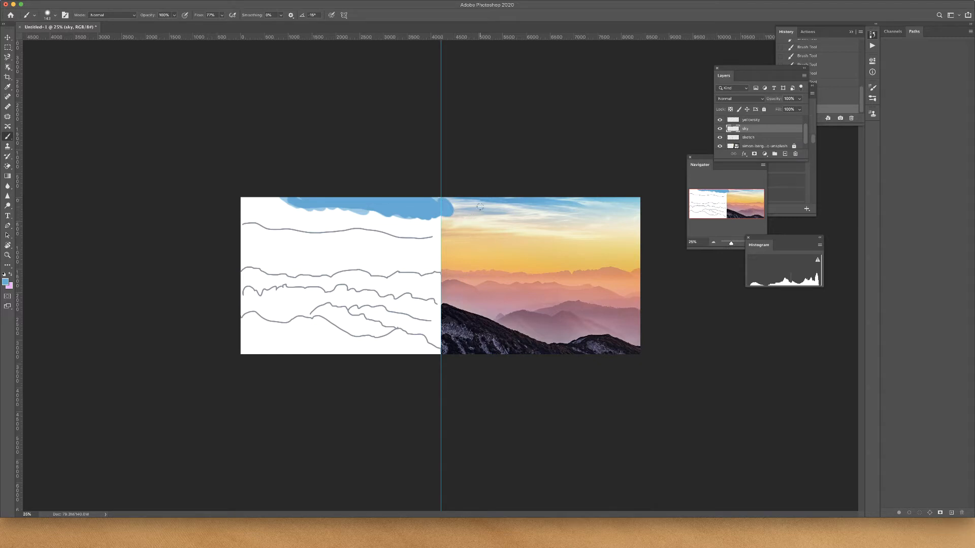
Step: Sample a pale cloud color from the photo and paint a light streak through the blue at about 56% opacity
{"action": "key", "text": "i"}
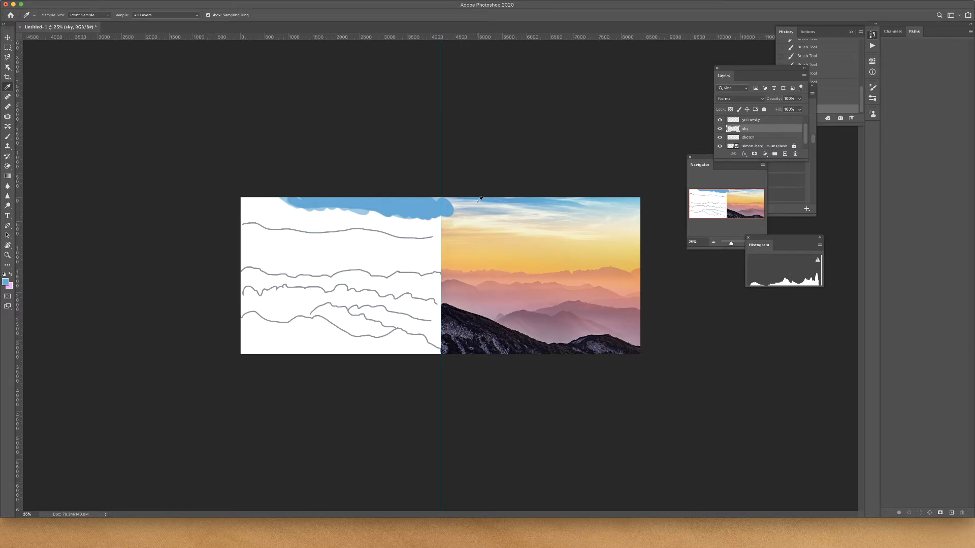
{"action": "left_click", "coordinate": [479, 203]}
{"action": "left_click", "coordinate": [479, 203]}
{"action": "key", "text": "b"}
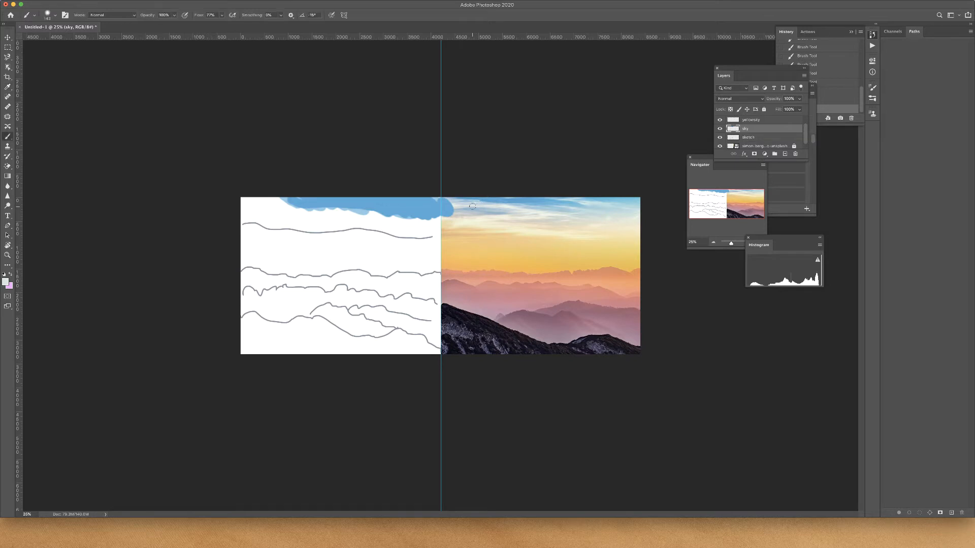
{"action": "left_click", "coordinate": [175, 15]}
{"action": "left_click_drag", "start_coordinate": [176, 25], "coordinate": [159, 28]}
{"action": "left_click_drag", "start_coordinate": [300, 200], "coordinate": [389, 214]}
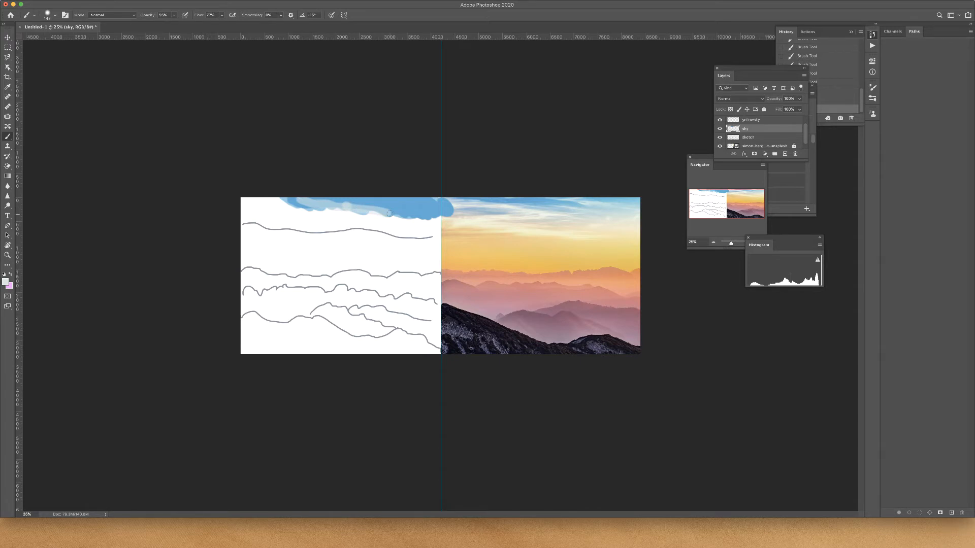
Step: Sample a grayish blue from the photo's clouds and paint a soft band beneath the blue strip
{"action": "key", "text": "i"}
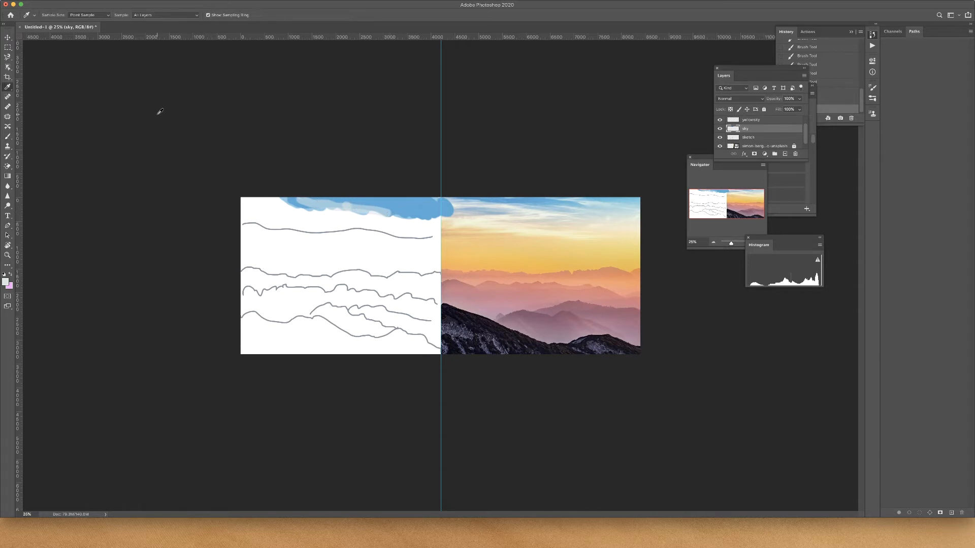
{"action": "left_click", "coordinate": [381, 199]}
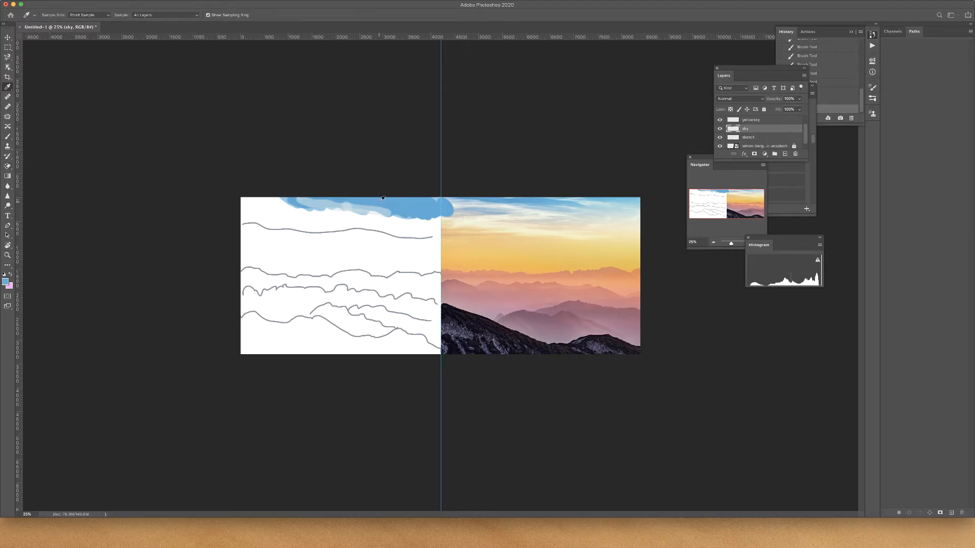
{"action": "left_click", "coordinate": [486, 208]}
{"action": "key", "text": "b"}
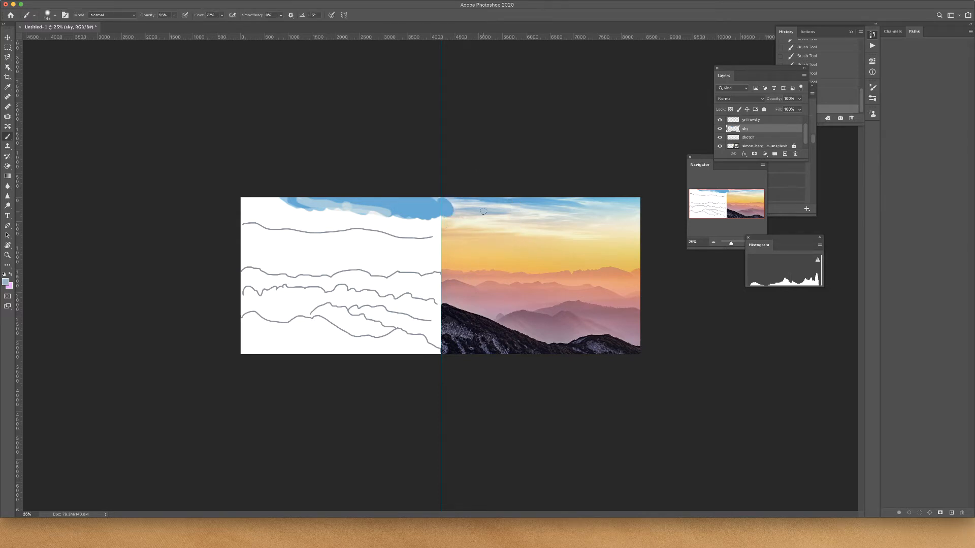
{"action": "mouse_move", "coordinate": [302, 206]}
{"action": "left_mouse_down"}
{"action": "mouse_move", "coordinate": [275, 200]}
{"action": "mouse_move", "coordinate": [422, 225]}
{"action": "mouse_move", "coordinate": [325, 221]}
{"action": "left_mouse_up"}
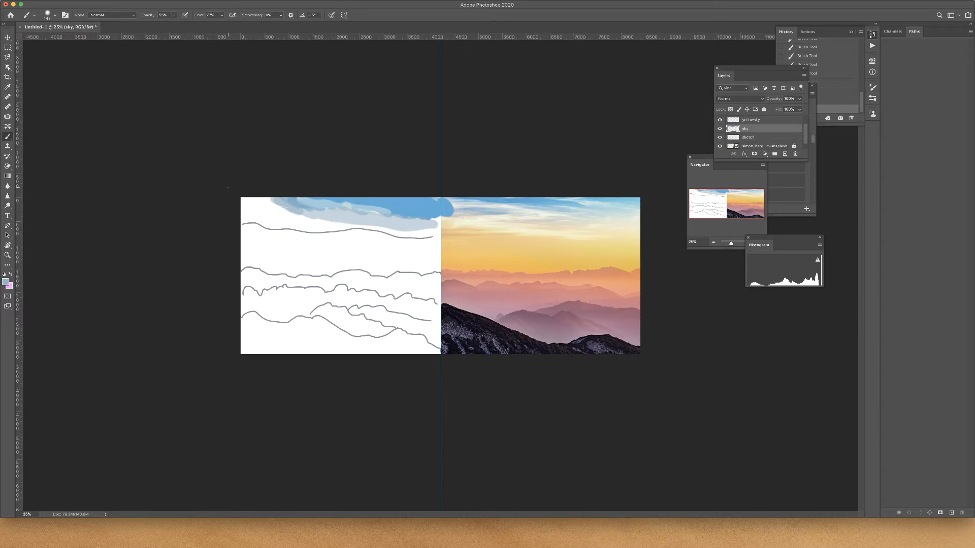
Step: Sample white from the blank canvas and soften the outer left end of the blue strip with it
{"action": "key", "text": "i"}
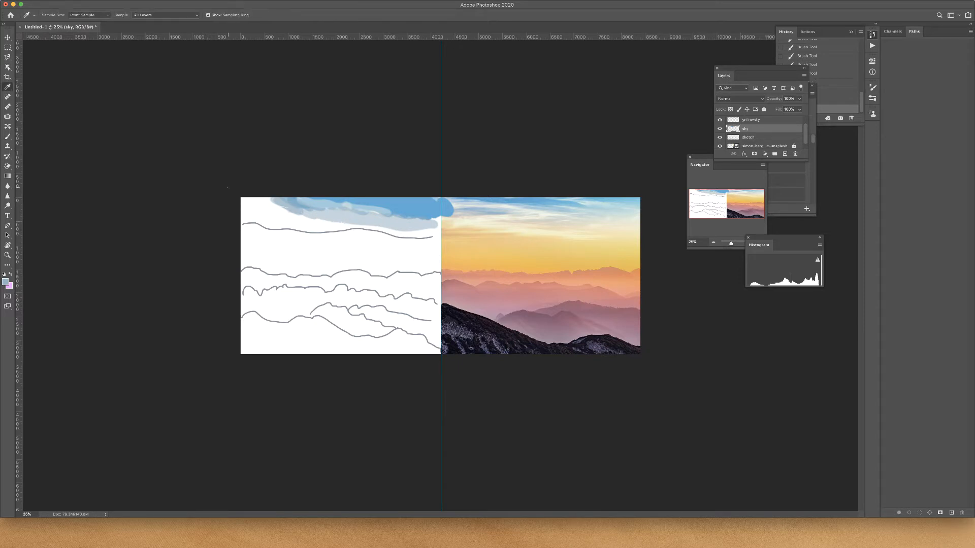
{"action": "left_click", "coordinate": [395, 208]}
{"action": "mouse_move", "coordinate": [278, 215]}
{"action": "left_mouse_down"}
{"action": "mouse_move", "coordinate": [265, 211]}
{"action": "mouse_move", "coordinate": [293, 216]}
{"action": "left_mouse_up"}
{"action": "left_click", "coordinate": [272, 212]}
{"action": "key", "text": "b"}
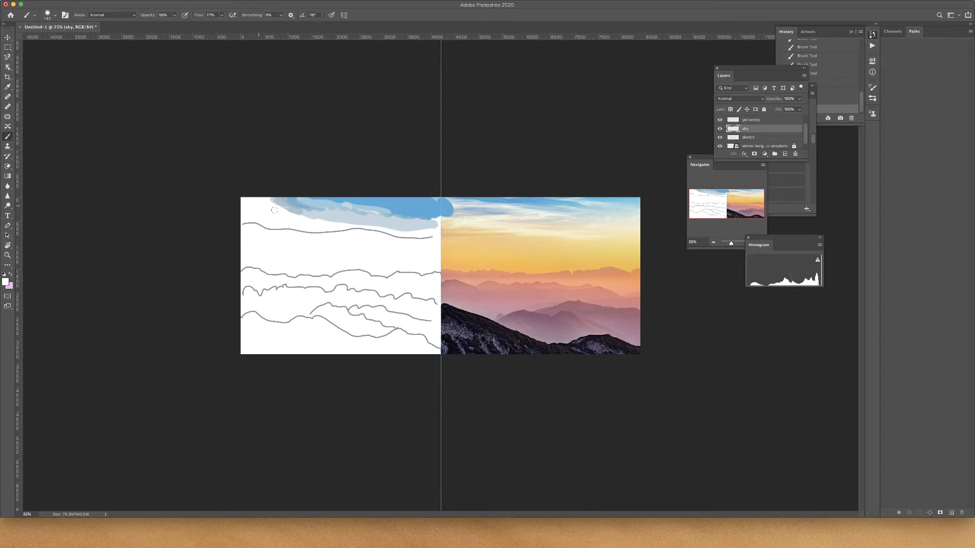
{"action": "left_click", "coordinate": [275, 203]}
Step: Lighten the lower edge of the painted blue beside the guide with soft white dabs
{"action": "key", "text": "i"}
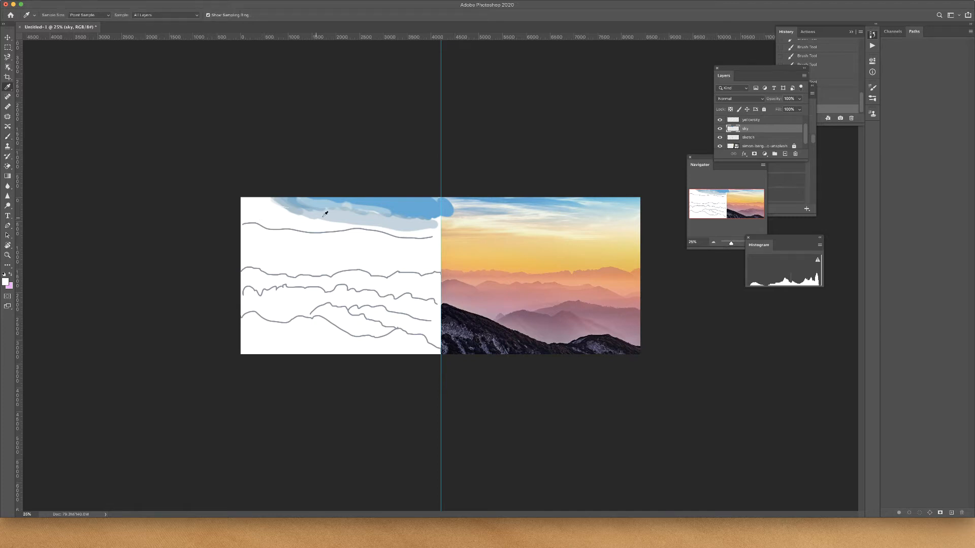
{"action": "left_click_drag", "start_coordinate": [621, 197], "coordinate": [634, 198]}
{"action": "mouse_move", "coordinate": [436, 223]}
{"action": "left_mouse_down"}
{"action": "mouse_move", "coordinate": [439, 214]}
{"action": "mouse_move", "coordinate": [428, 217]}
{"action": "mouse_move", "coordinate": [408, 235]}
{"action": "left_mouse_up"}
{"action": "key", "text": "b"}
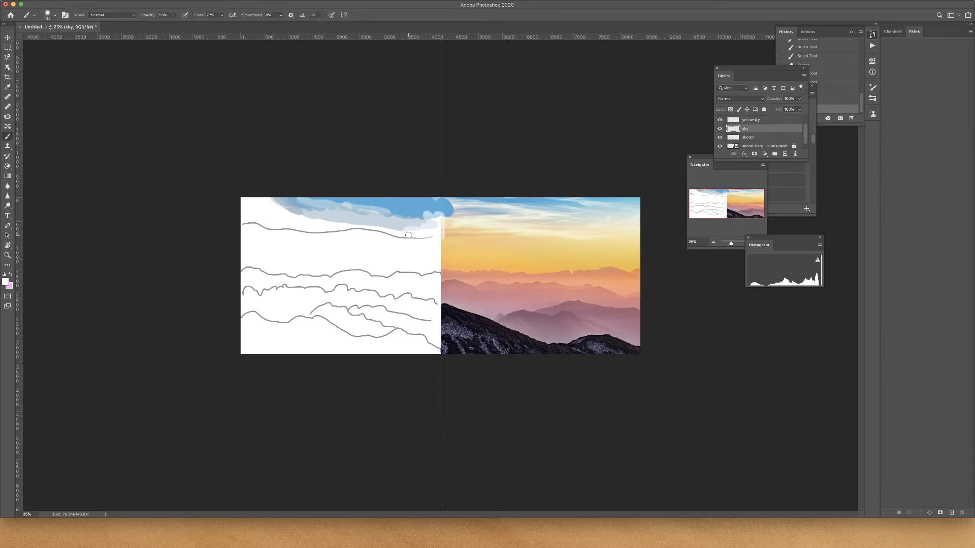
Step: Sample light blue from the photo's upper right corner and paint streaks over the clouds beside the guide
{"action": "key", "text": "i"}
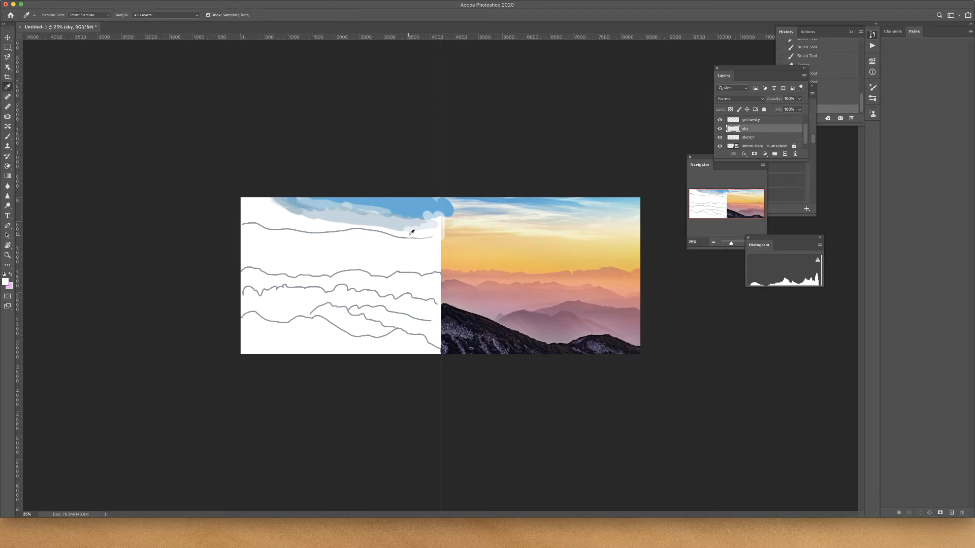
{"action": "left_click", "coordinate": [633, 198]}
{"action": "key", "text": "b"}
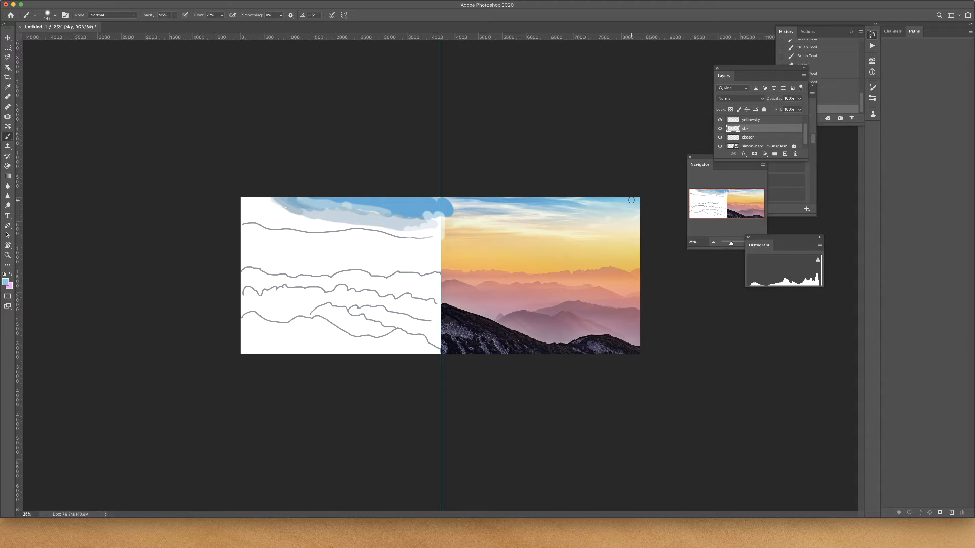
{"action": "mouse_move", "coordinate": [429, 221]}
{"action": "left_mouse_down"}
{"action": "mouse_move", "coordinate": [439, 222]}
{"action": "mouse_move", "coordinate": [428, 233]}
{"action": "mouse_move", "coordinate": [366, 220]}
{"action": "mouse_move", "coordinate": [374, 213]}
{"action": "mouse_move", "coordinate": [406, 229]}
{"action": "mouse_move", "coordinate": [360, 224]}
{"action": "left_mouse_up"}
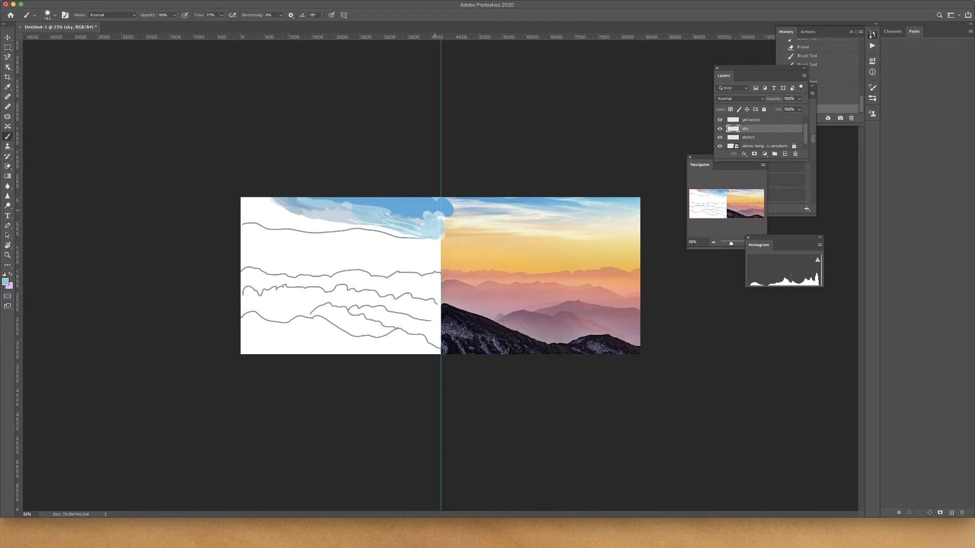
Step: Sample the painted sky blue, enlarge the brush, and fill the remaining sky down to the lower cloud line
{"action": "key", "text": "i"}
{"action": "left_click", "coordinate": [426, 202]}
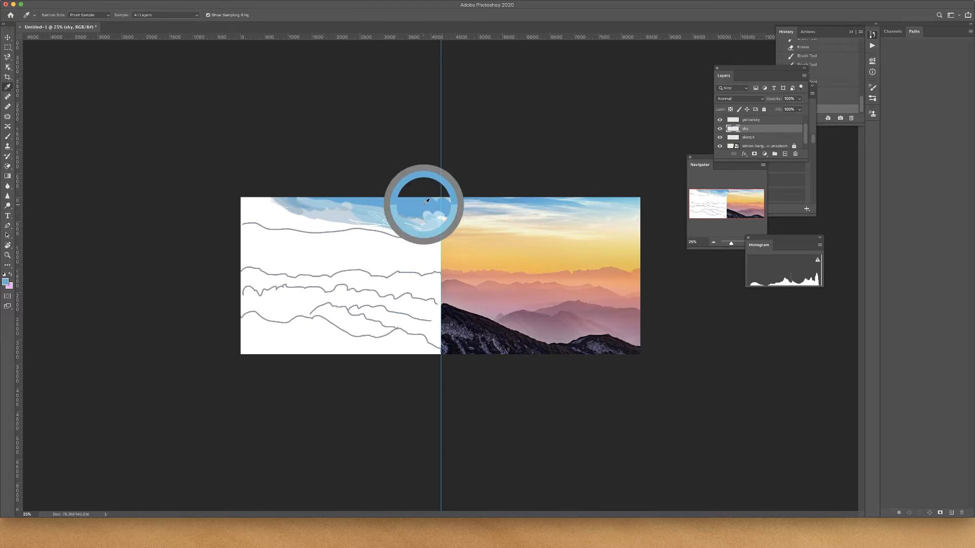
{"action": "key", "text": "b"}
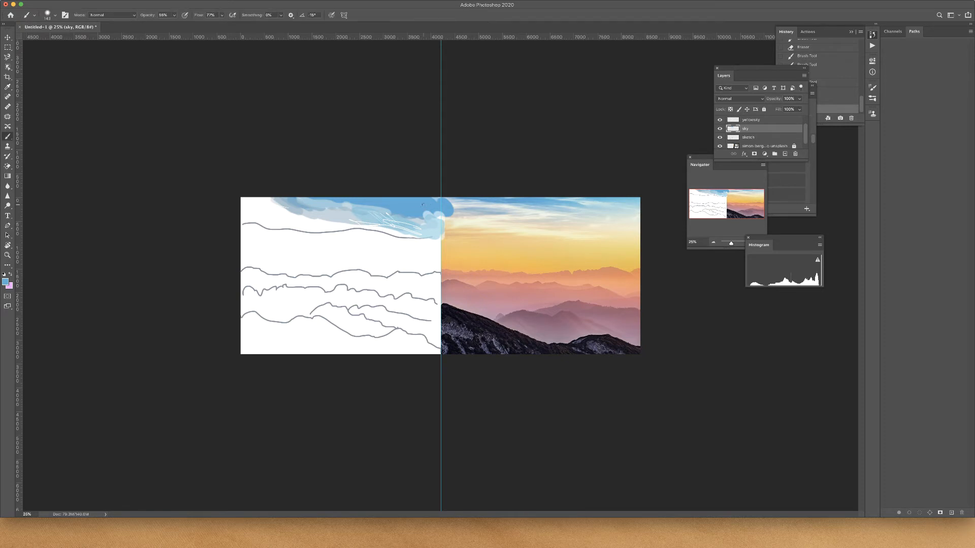
{"action": "left_click", "coordinate": [55, 16]}
{"action": "left_click_drag", "start_coordinate": [71, 39], "coordinate": [73, 39]}
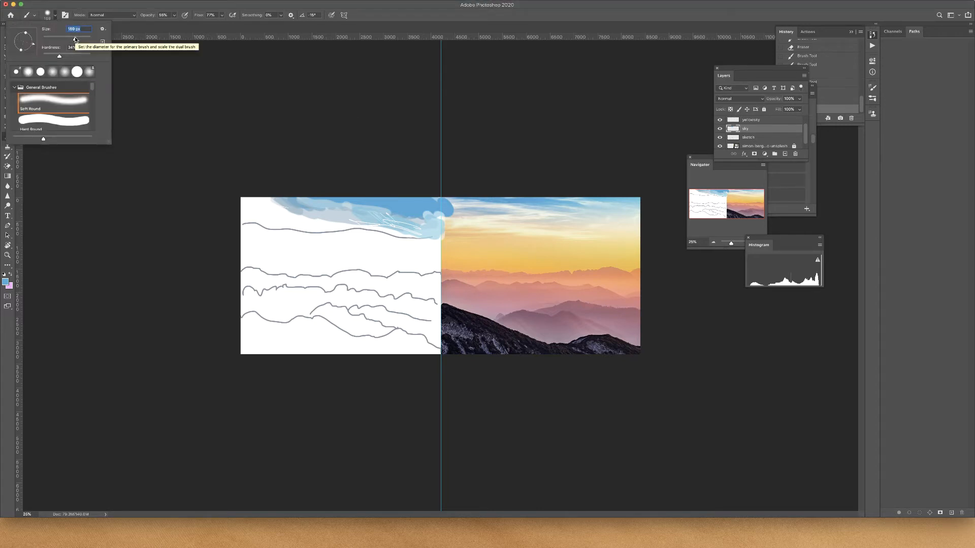
{"action": "mouse_move", "coordinate": [340, 224]}
{"action": "left_mouse_down"}
{"action": "mouse_move", "coordinate": [284, 210]}
{"action": "mouse_move", "coordinate": [267, 224]}
{"action": "mouse_move", "coordinate": [238, 210]}
{"action": "mouse_move", "coordinate": [253, 230]}
{"action": "mouse_move", "coordinate": [406, 241]}
{"action": "mouse_move", "coordinate": [376, 226]}
{"action": "left_mouse_up"}
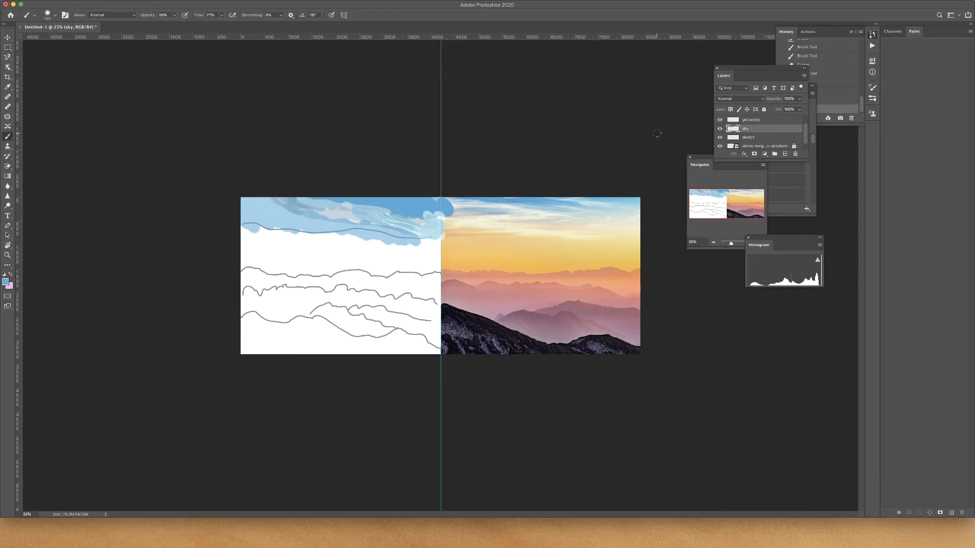
Step: On the yellowsky layer, sample pale yellow from the photo's sky and brush a strip along the lower edge of the painted blue
{"action": "left_click", "coordinate": [756, 120]}
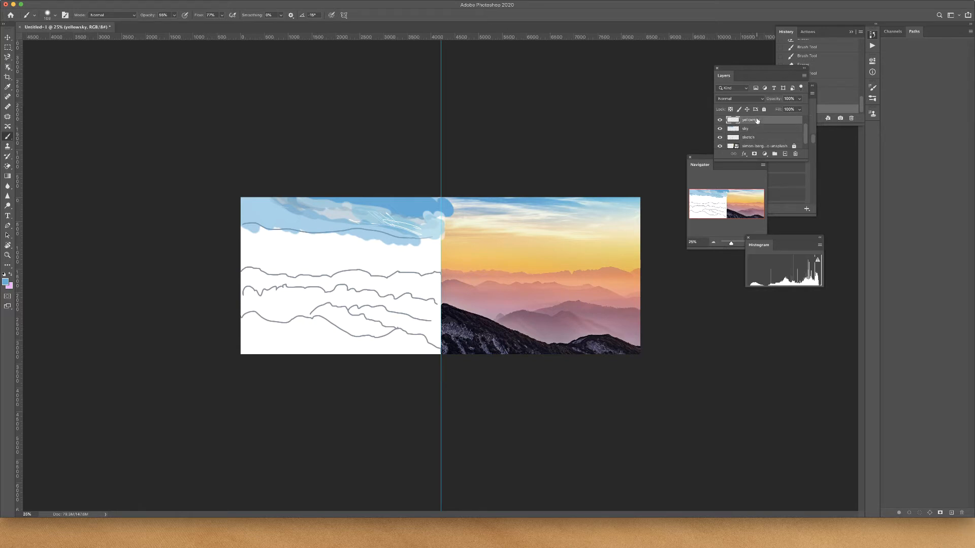
{"action": "key", "text": "i"}
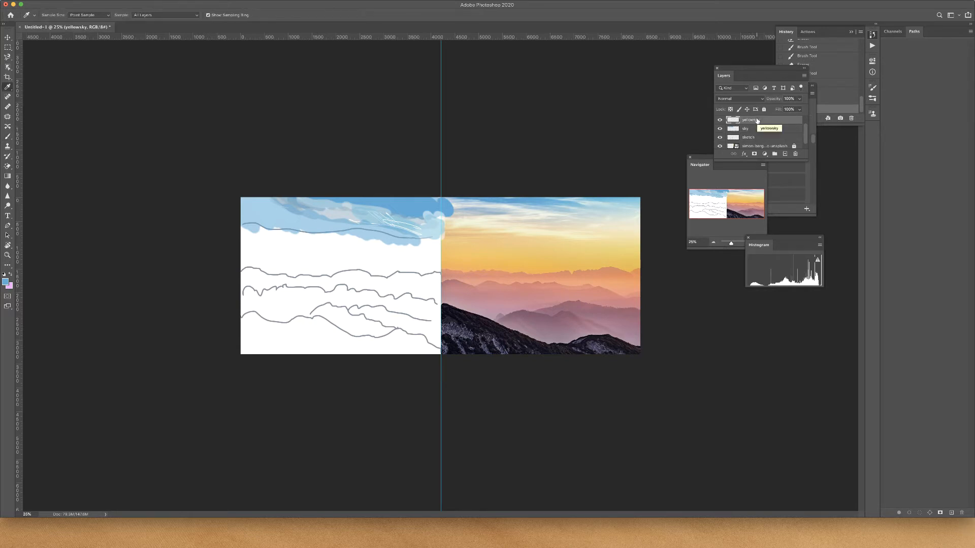
{"action": "left_click", "coordinate": [549, 244]}
{"action": "left_click", "coordinate": [10, 137]}
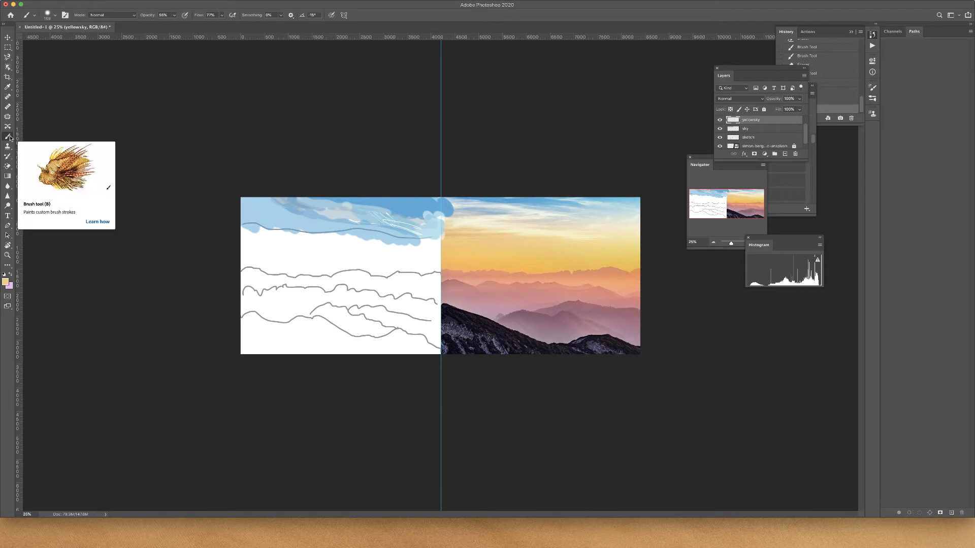
{"action": "left_click_drag", "start_coordinate": [243, 234], "coordinate": [420, 241]}
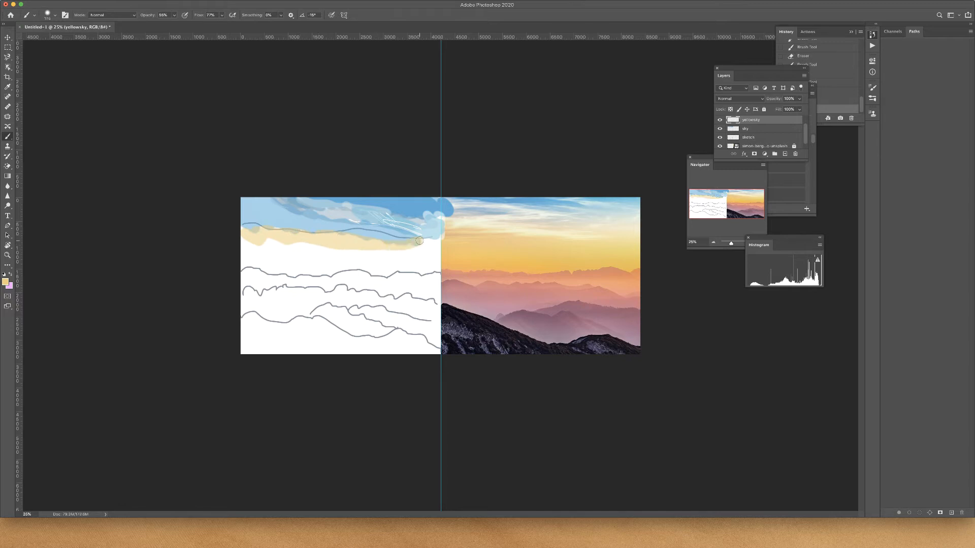
Step: Enlarge the brush substantially and fill the sky with pale yellow down to the uppermost sketched ridge line
{"action": "key", "text": "bracketright"}
{"action": "key", "text": "bracketright"}
{"action": "key", "text": "bracketright"}
{"action": "key", "text": "bracketright"}
{"action": "key", "text": "bracketright"}
{"action": "key", "text": "bracketright"}
{"action": "key", "text": "bracketright"}
{"action": "key", "text": "bracketright"}
{"action": "key", "text": "bracketright"}
{"action": "key", "text": "bracketright"}
{"action": "mouse_move", "coordinate": [420, 242]}
{"action": "left_mouse_down"}
{"action": "mouse_move", "coordinate": [440, 245]}
{"action": "mouse_move", "coordinate": [280, 235]}
{"action": "mouse_move", "coordinate": [252, 247]}
{"action": "mouse_move", "coordinate": [318, 262]}
{"action": "mouse_move", "coordinate": [441, 257]}
{"action": "left_mouse_up"}
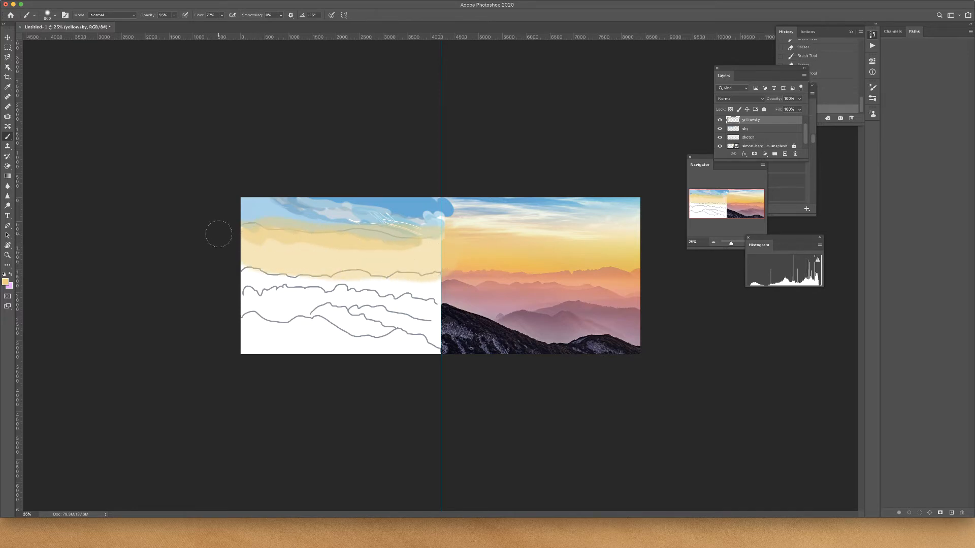
Step: Sample orange-yellow just above the photo's farthest ridge, set brush opacity to 76%, and paint a wide band over the uppermost sketched ridge
{"action": "key", "text": "i"}
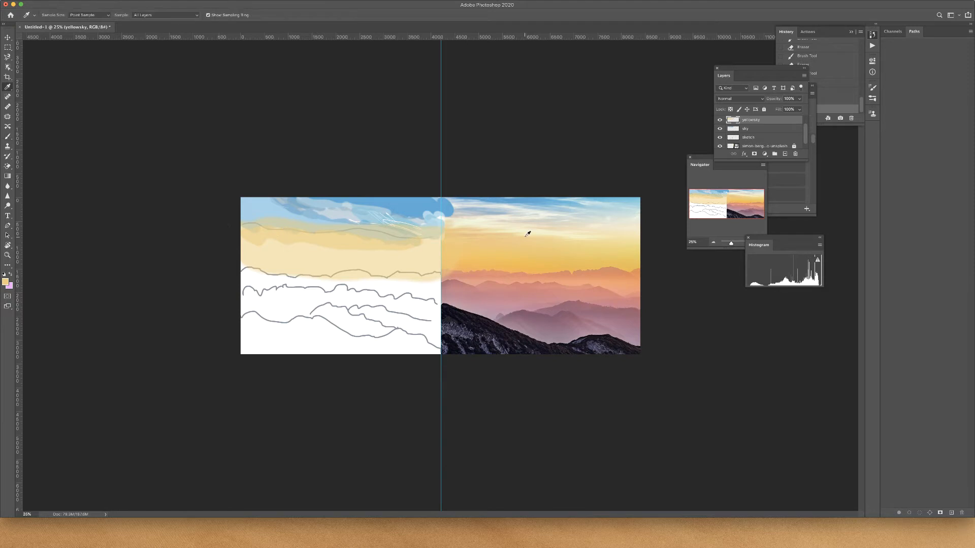
{"action": "left_click", "coordinate": [524, 266]}
{"action": "left_click", "coordinate": [526, 263]}
{"action": "key", "text": "b"}
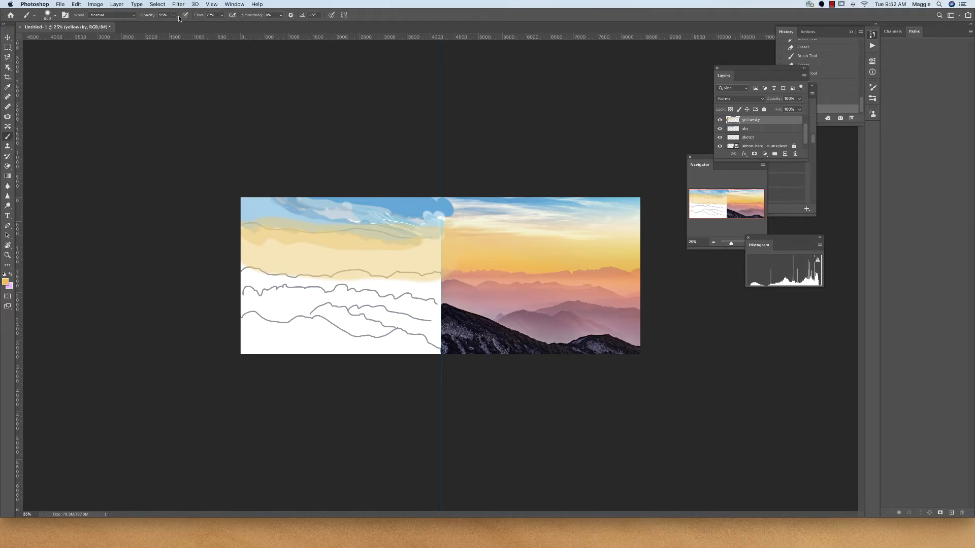
{"action": "left_click", "coordinate": [173, 15]}
{"action": "left_click_drag", "start_coordinate": [174, 25], "coordinate": [182, 26]}
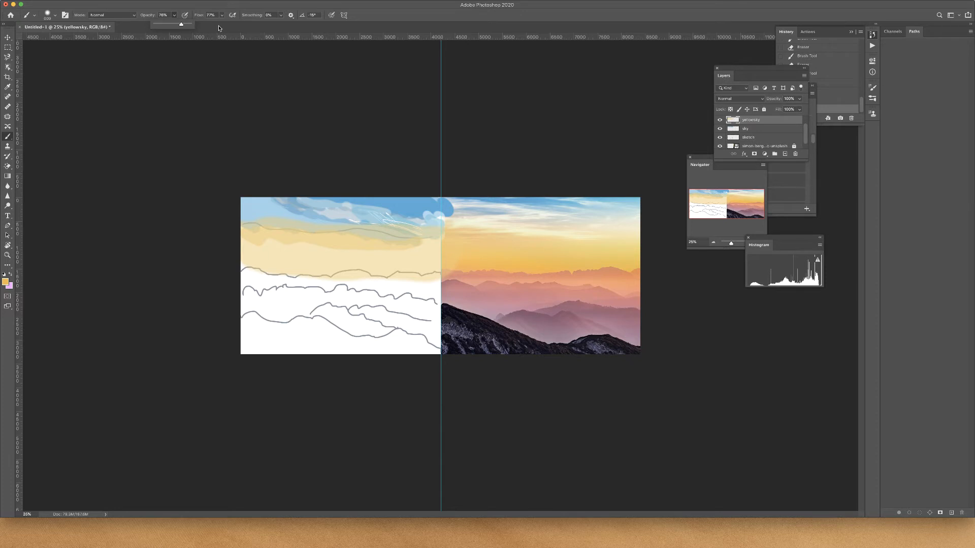
{"action": "mouse_move", "coordinate": [314, 265]}
{"action": "left_mouse_down"}
{"action": "mouse_move", "coordinate": [242, 269]}
{"action": "mouse_move", "coordinate": [448, 277]}
{"action": "left_mouse_up"}
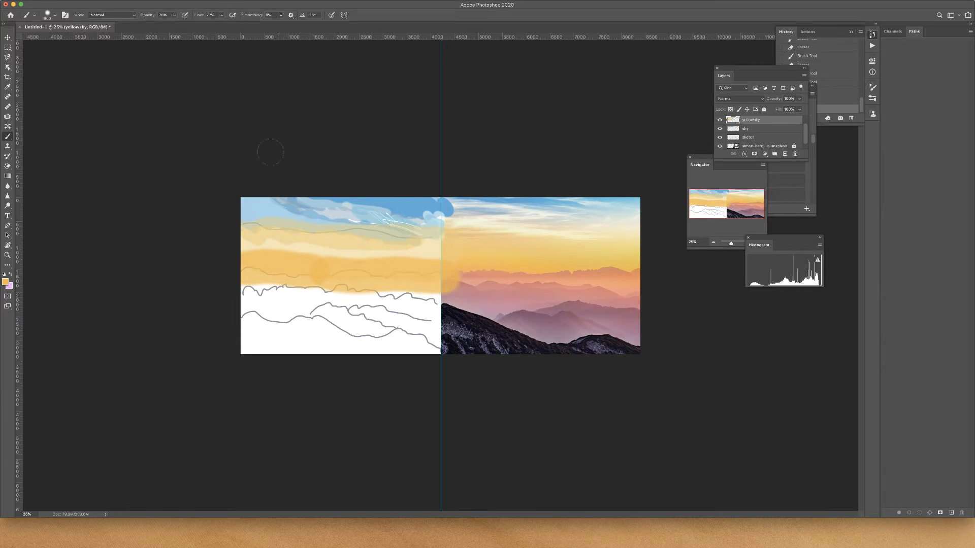
{"action": "right_click", "coordinate": [11, 139]}
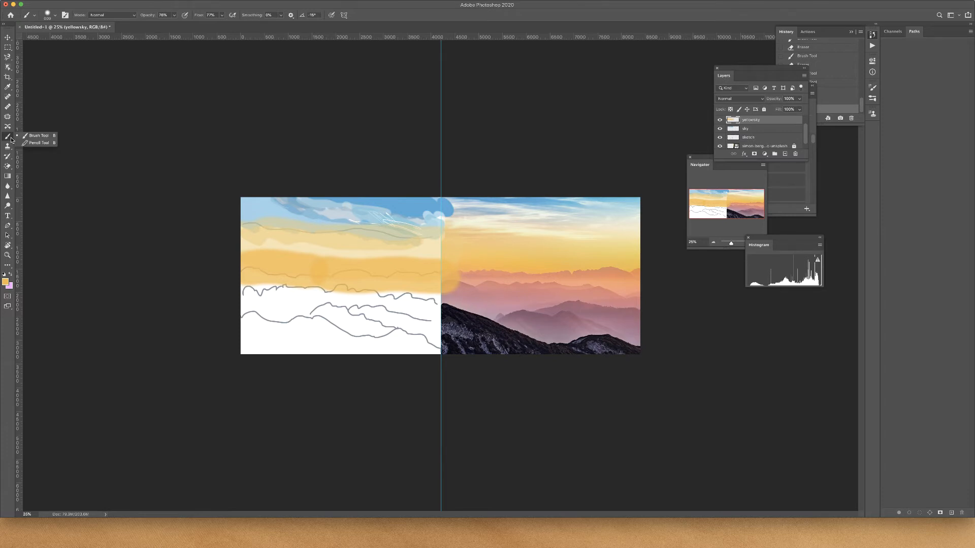
{"action": "left_click", "coordinate": [11, 161]}
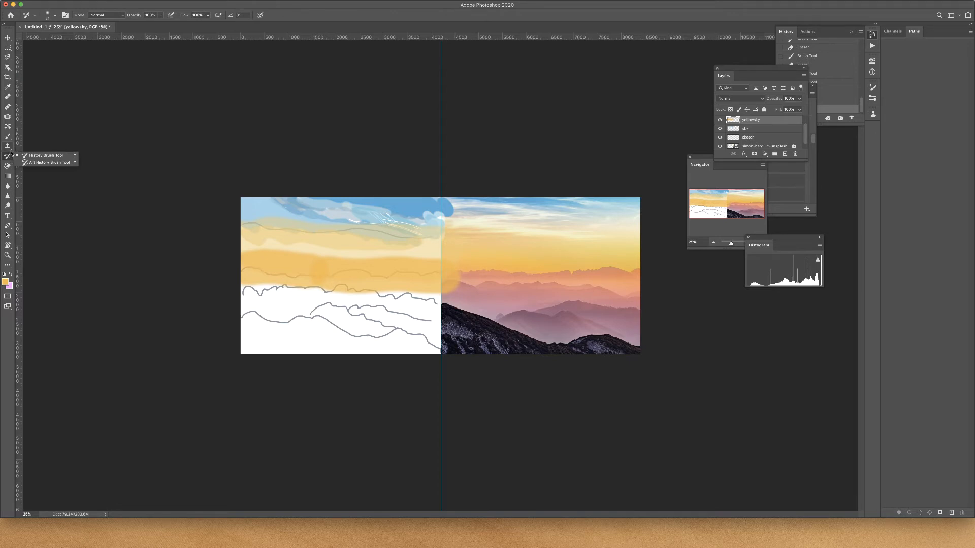
{"action": "left_click", "coordinate": [11, 139]}
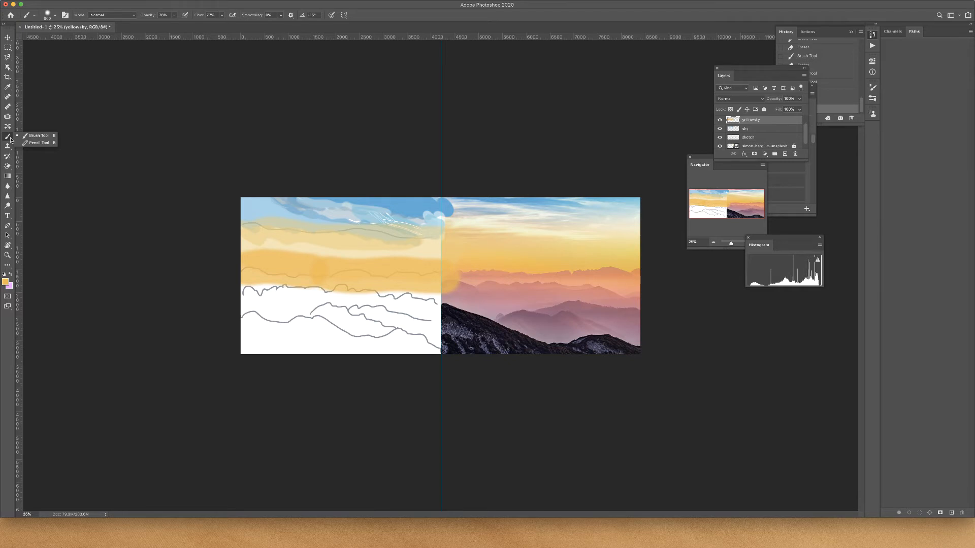
{"action": "left_click", "coordinate": [11, 188]}
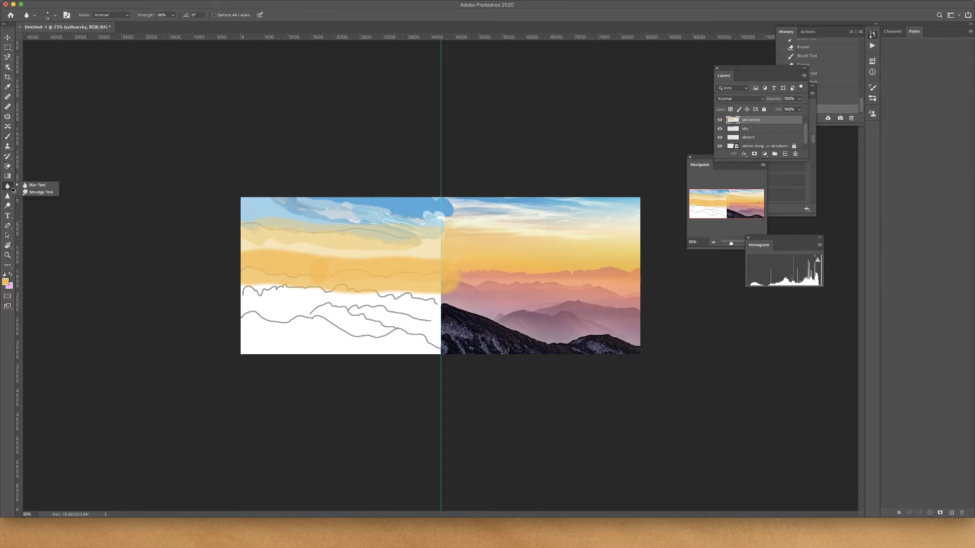
{"action": "left_click", "coordinate": [13, 209]}
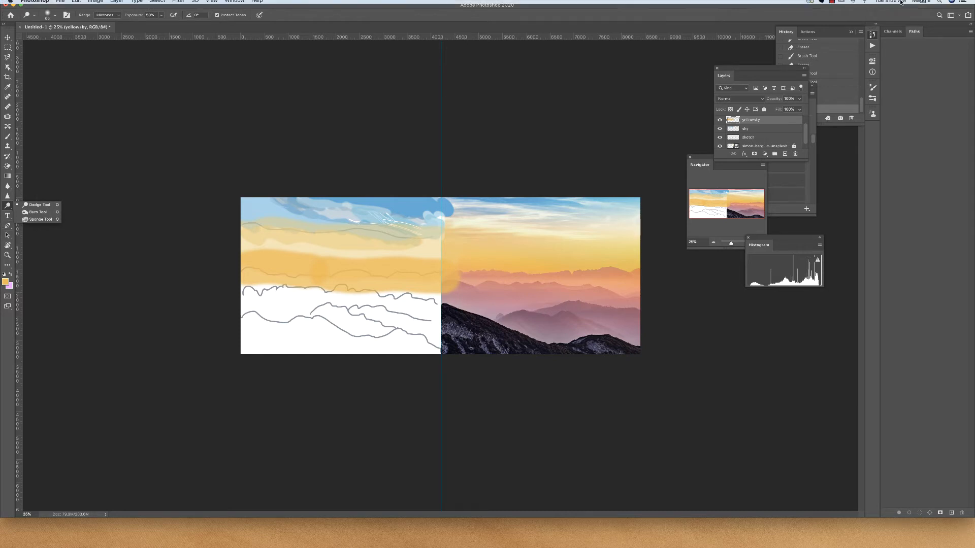
Step: Switch to the Painting workspace and activate the Mixer Brush with Sample All Layers enabled
{"action": "left_click", "coordinate": [959, 16]}
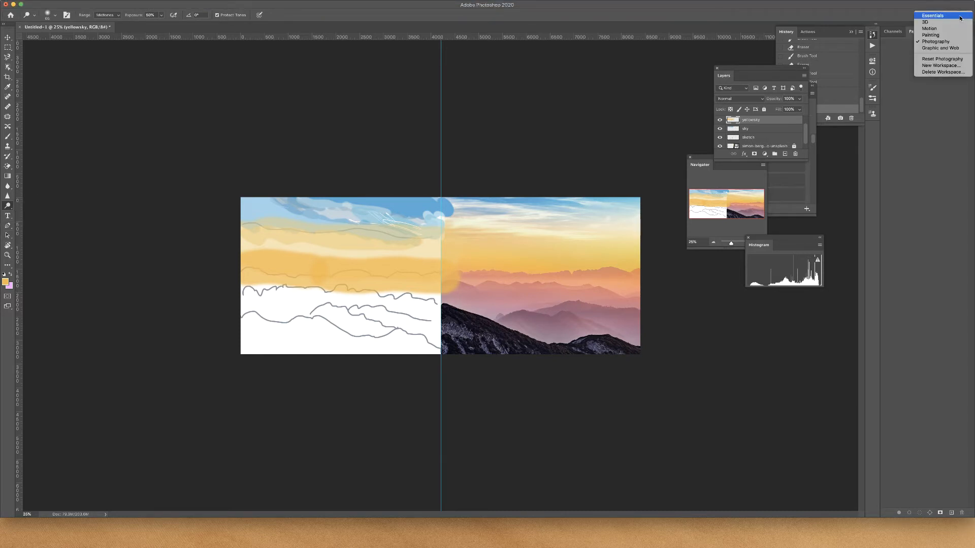
{"action": "left_click", "coordinate": [933, 35]}
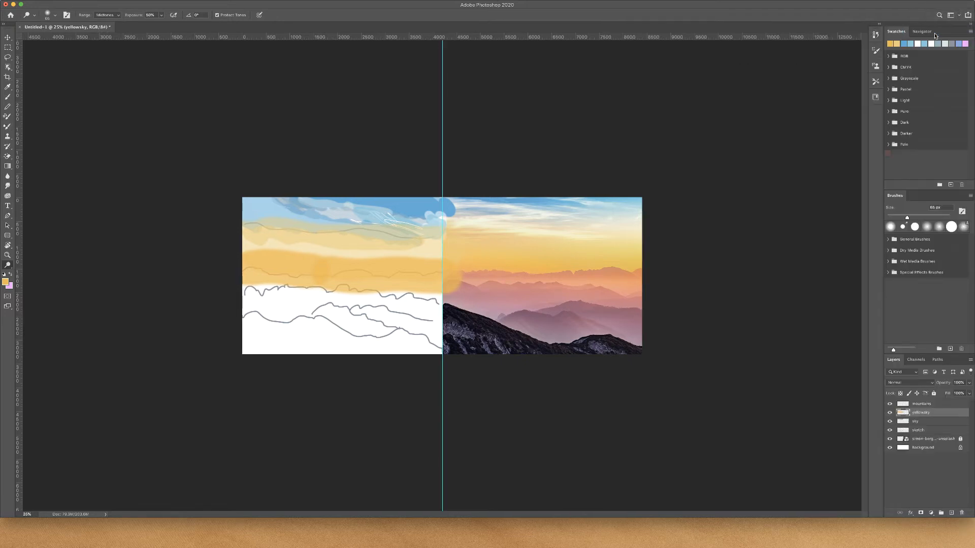
{"action": "left_click", "coordinate": [11, 130]}
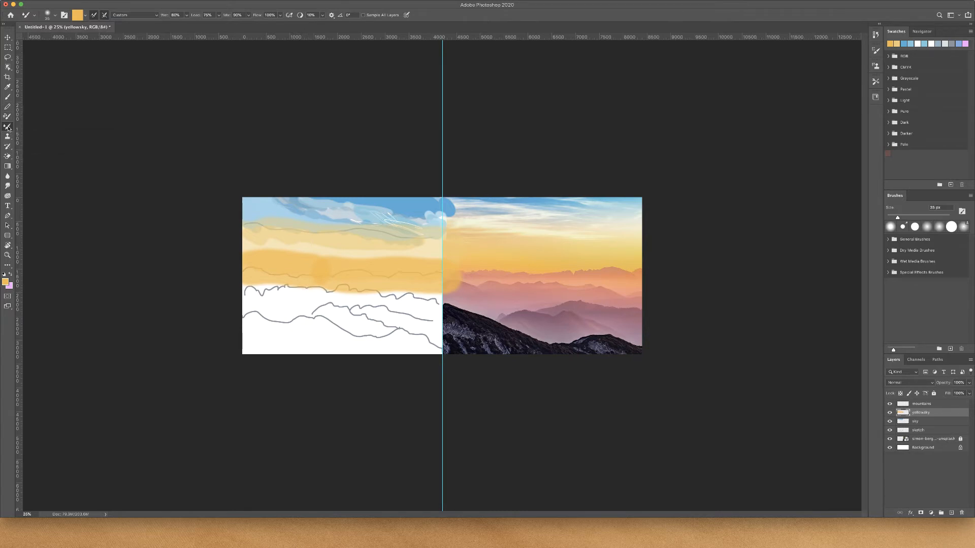
{"action": "left_click", "coordinate": [156, 16]}
{"action": "left_click", "coordinate": [156, 18]}
{"action": "left_click", "coordinate": [363, 15]}
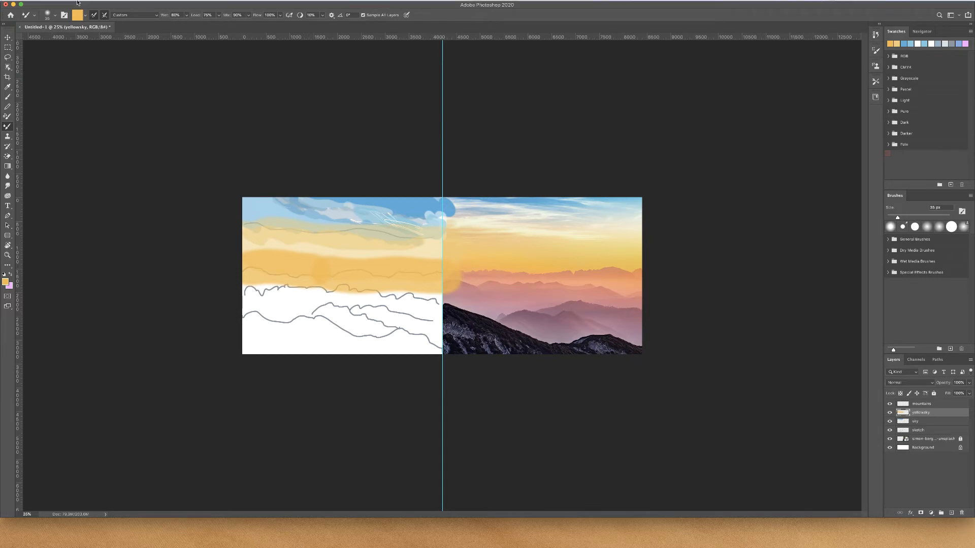
{"action": "left_click", "coordinate": [85, 17]}
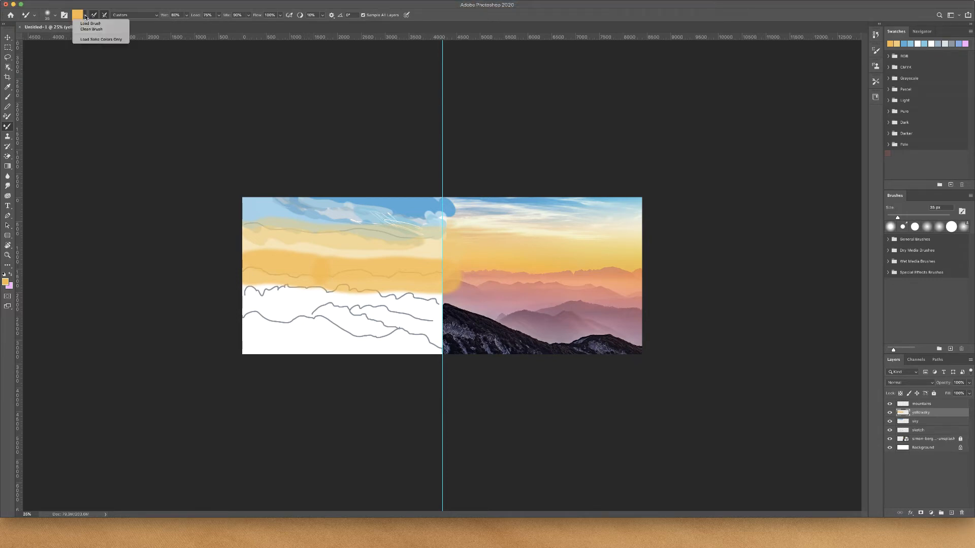
{"action": "left_click", "coordinate": [78, 17]}
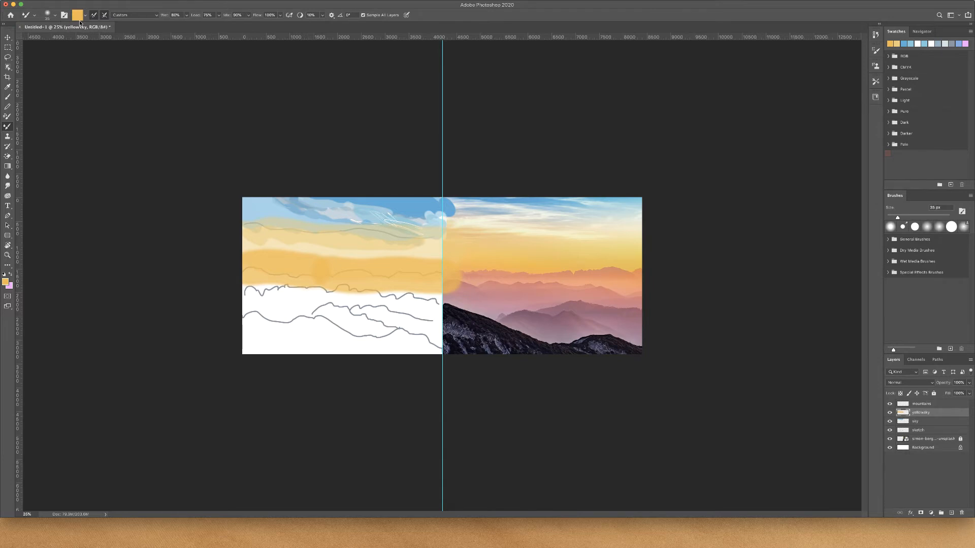
{"action": "left_click", "coordinate": [157, 16]}
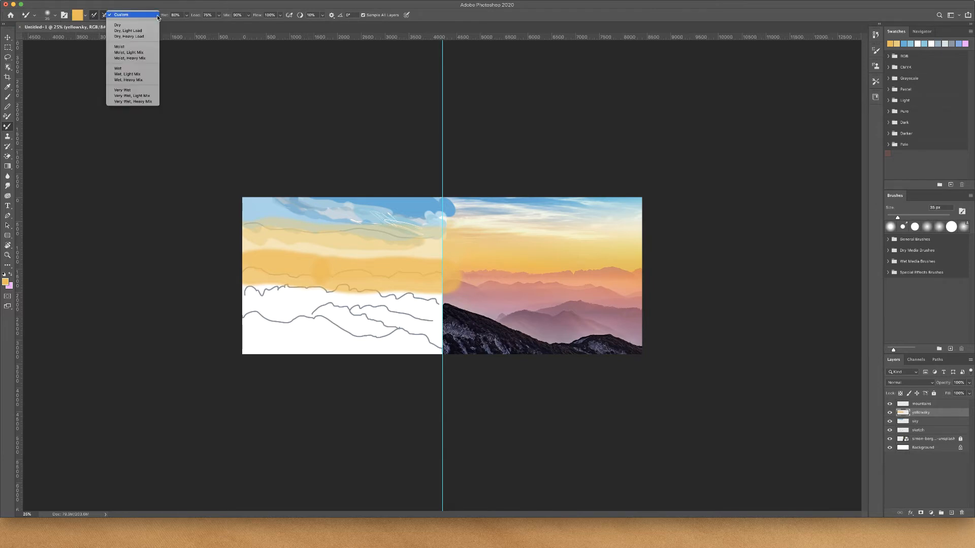
{"action": "left_click", "coordinate": [158, 16]}
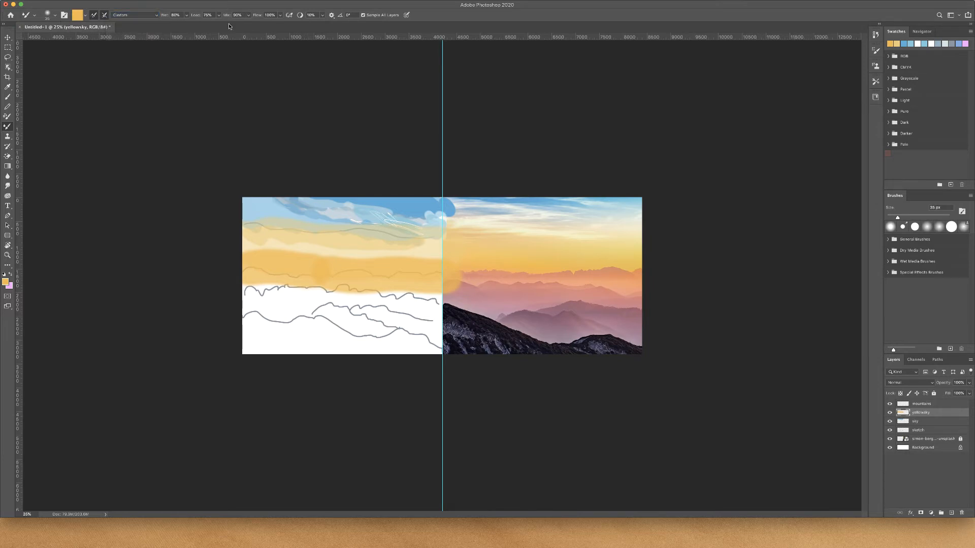
Step: Set the Mixer Brush's mix to 57% and enlarge its size to 100 px
{"action": "left_click", "coordinate": [248, 15]}
{"action": "left_click_drag", "start_coordinate": [248, 25], "coordinate": [237, 26]}
{"action": "key", "text": "super+equal"}
{"action": "key", "text": "super+equal"}
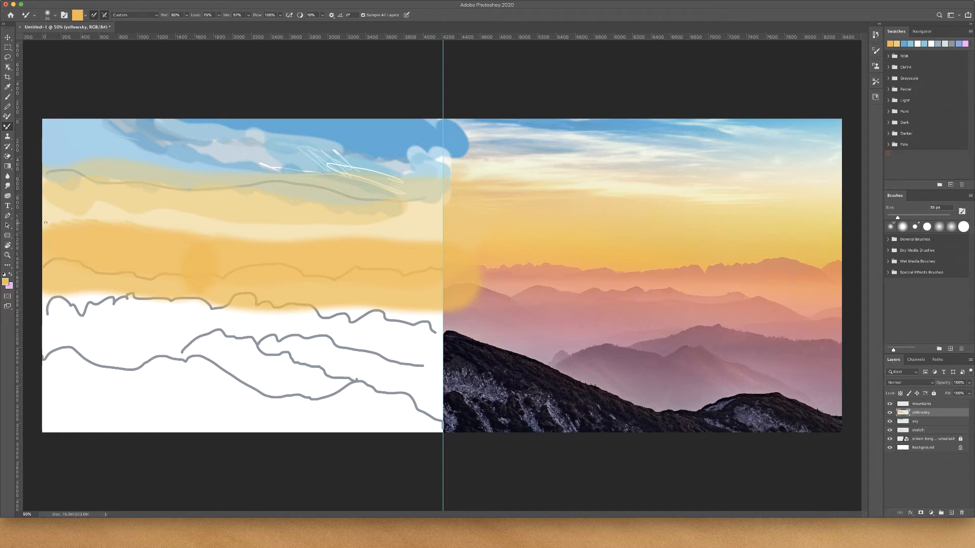
{"action": "key", "text": "bracketright"}
{"action": "key", "text": "bracketright"}
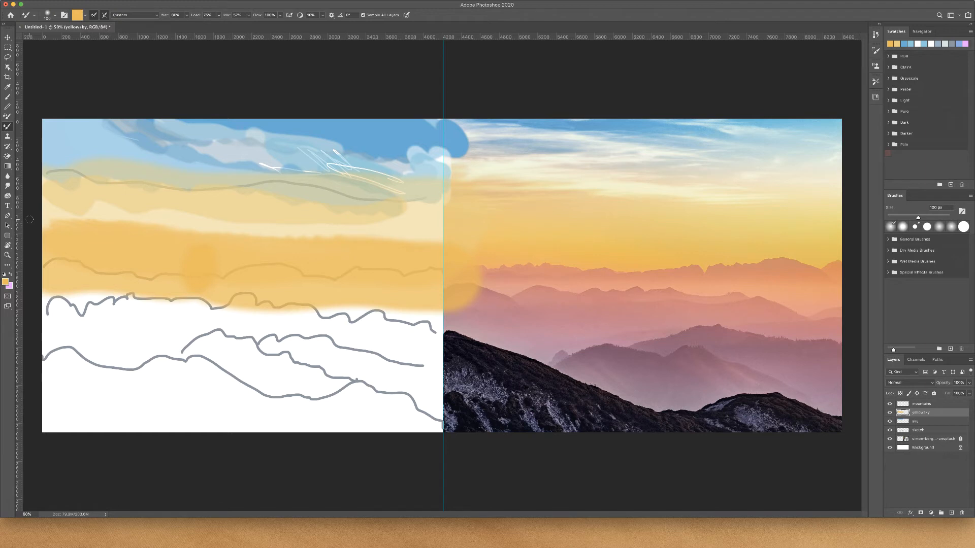
Step: Sample golden yellow from the middle of the photo's sky and blend the painted pale yellow and orange bands together with the Mixer Brush
{"action": "key", "text": "i"}
{"action": "left_click", "coordinate": [532, 227]}
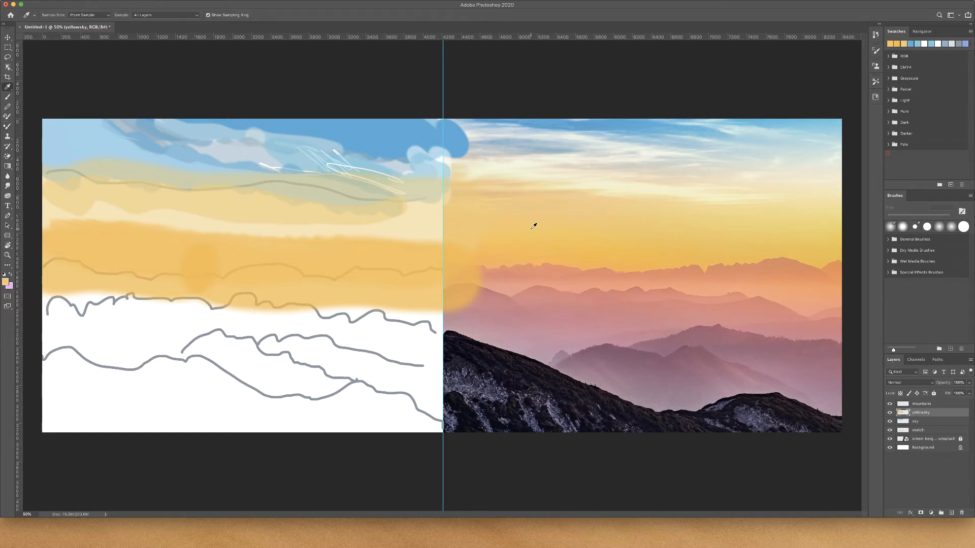
{"action": "key", "text": "c"}
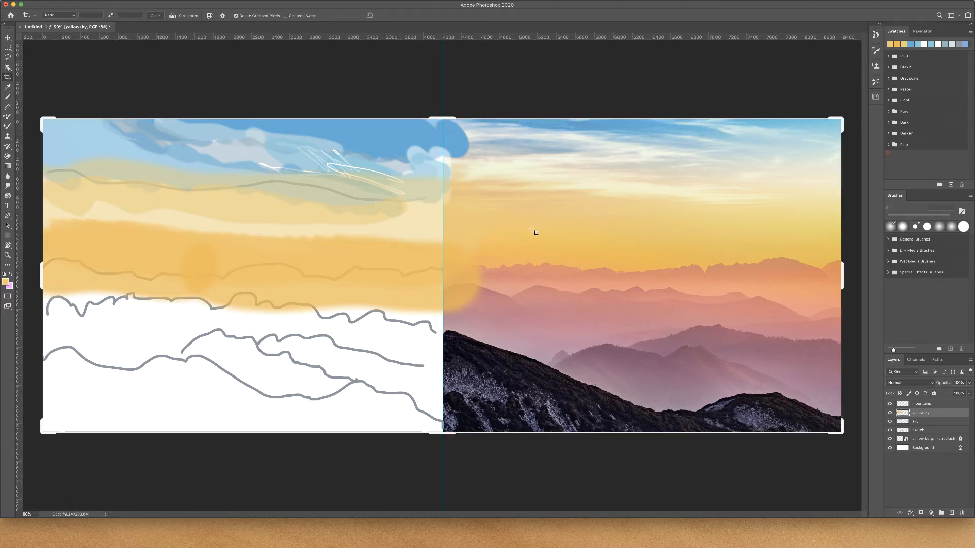
{"action": "key", "text": "b"}
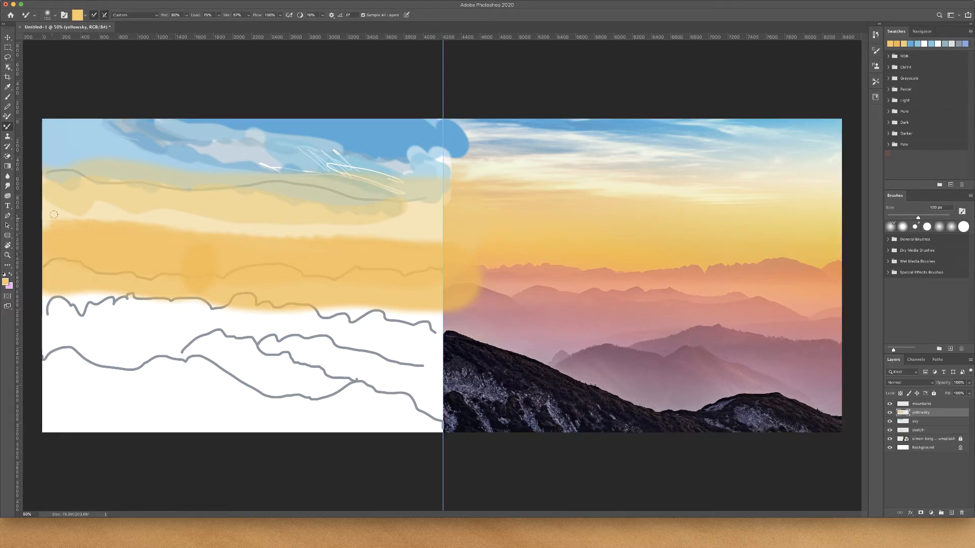
{"action": "mouse_move", "coordinate": [143, 211]}
{"action": "left_mouse_down"}
{"action": "mouse_move", "coordinate": [244, 244]}
{"action": "mouse_move", "coordinate": [238, 223]}
{"action": "mouse_move", "coordinate": [255, 224]}
{"action": "mouse_move", "coordinate": [85, 221]}
{"action": "mouse_move", "coordinate": [269, 229]}
{"action": "mouse_move", "coordinate": [321, 245]}
{"action": "mouse_move", "coordinate": [321, 230]}
{"action": "mouse_move", "coordinate": [334, 223]}
{"action": "mouse_move", "coordinate": [379, 245]}
{"action": "mouse_move", "coordinate": [363, 220]}
{"action": "mouse_move", "coordinate": [402, 236]}
{"action": "left_mouse_up"}
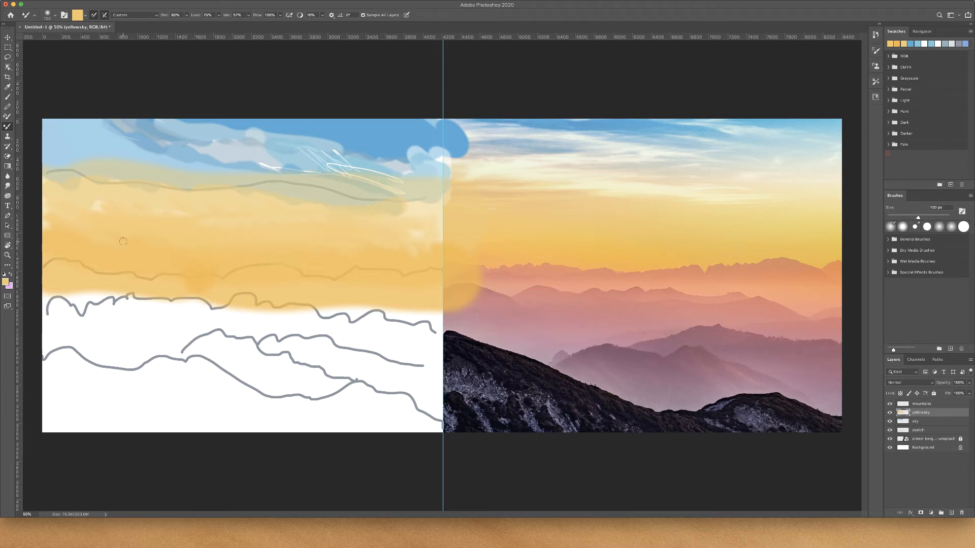
Step: Sample the orange-yellow above the photo's farthest ridge and blend it across the middle of the uppermost sketched ridge line
{"action": "key", "text": "i"}
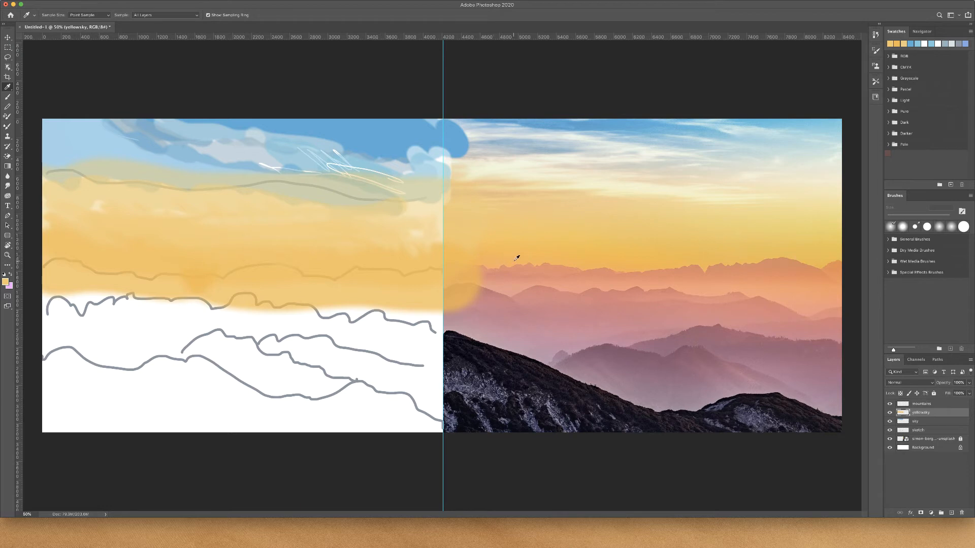
{"action": "left_click", "coordinate": [517, 258]}
{"action": "left_click_drag", "start_coordinate": [182, 265], "coordinate": [343, 266]}
{"action": "key", "text": "b"}
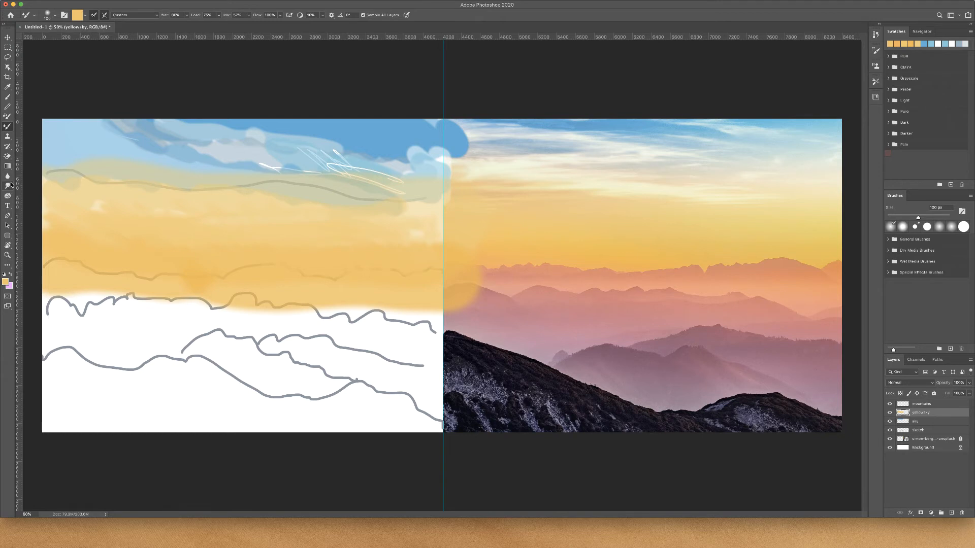
Step: Sample the orange just above the photo's farthest ridge and paint a jagged band along the uppermost sketched ridge line with a 43 px Brush
{"action": "left_click", "coordinate": [7, 97]}
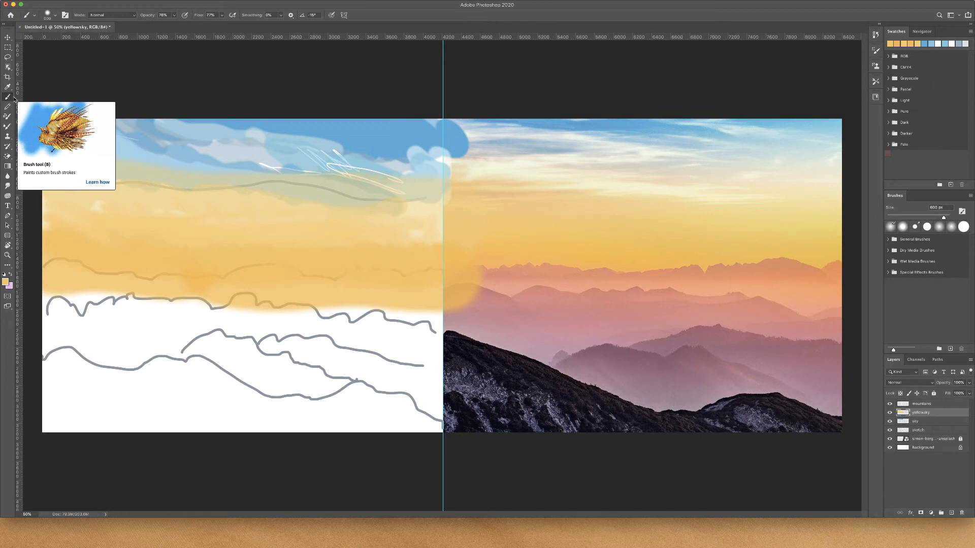
{"action": "key", "text": "i"}
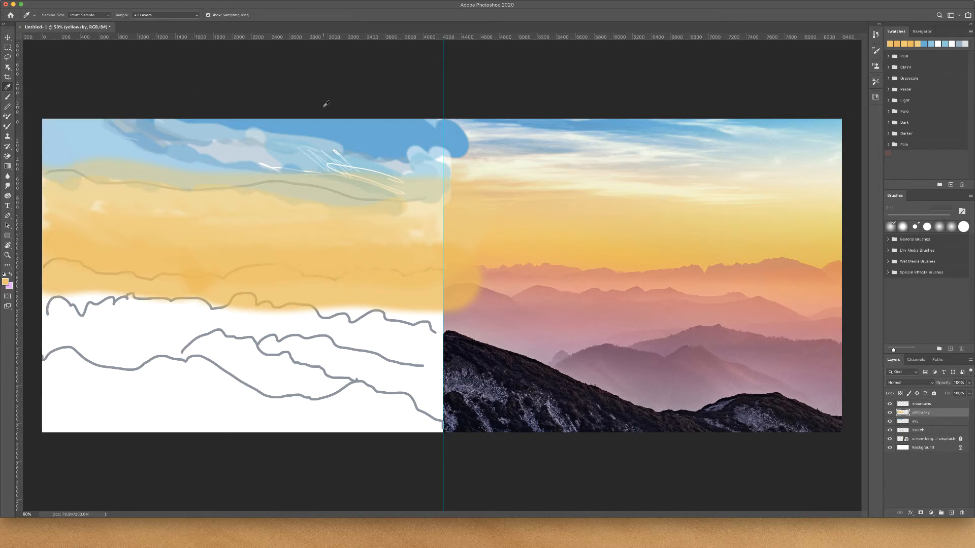
{"action": "left_click", "coordinate": [507, 260]}
{"action": "key", "text": "b"}
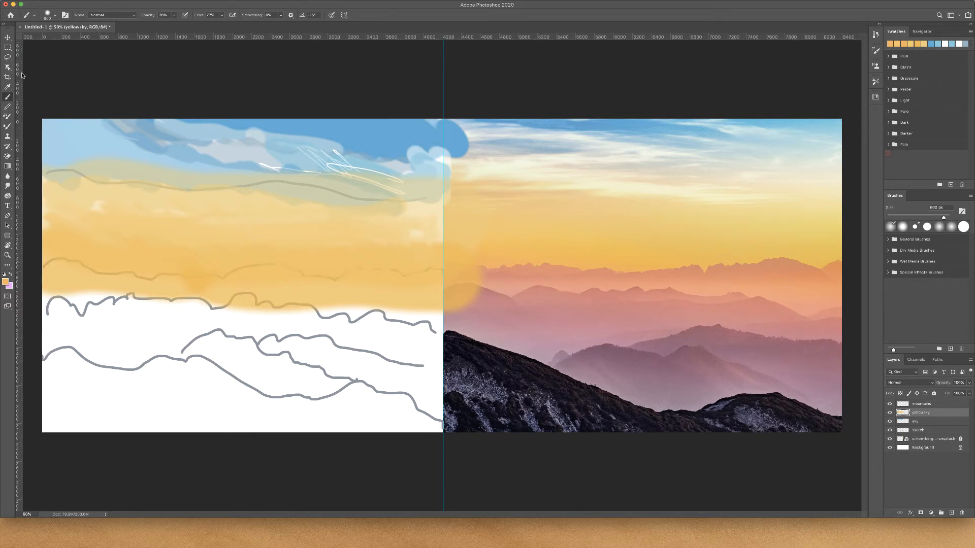
{"action": "left_click", "coordinate": [55, 15]}
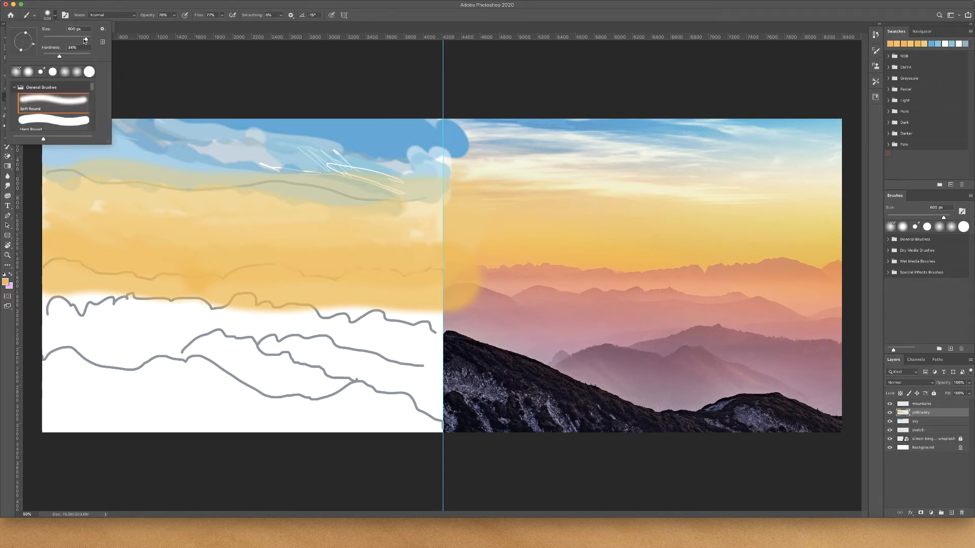
{"action": "left_click_drag", "start_coordinate": [85, 41], "coordinate": [54, 39]}
{"action": "key", "text": "Return"}
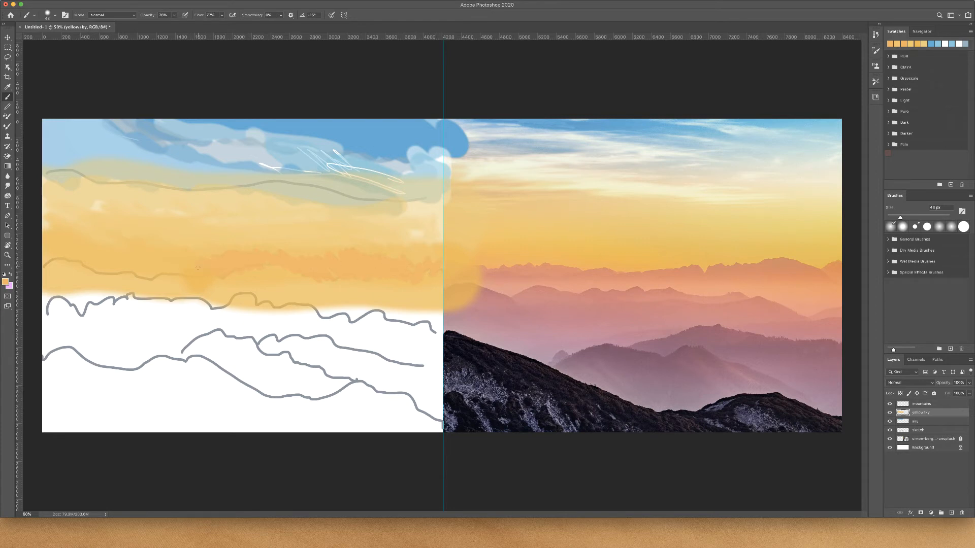
{"action": "left_click_drag", "start_coordinate": [136, 280], "coordinate": [121, 277]}
{"action": "key", "text": "period"}
Step: Lower the Brush's hardness and build up the upper edge of the orange band with softer strokes across the painting
{"action": "left_click", "coordinate": [55, 14]}
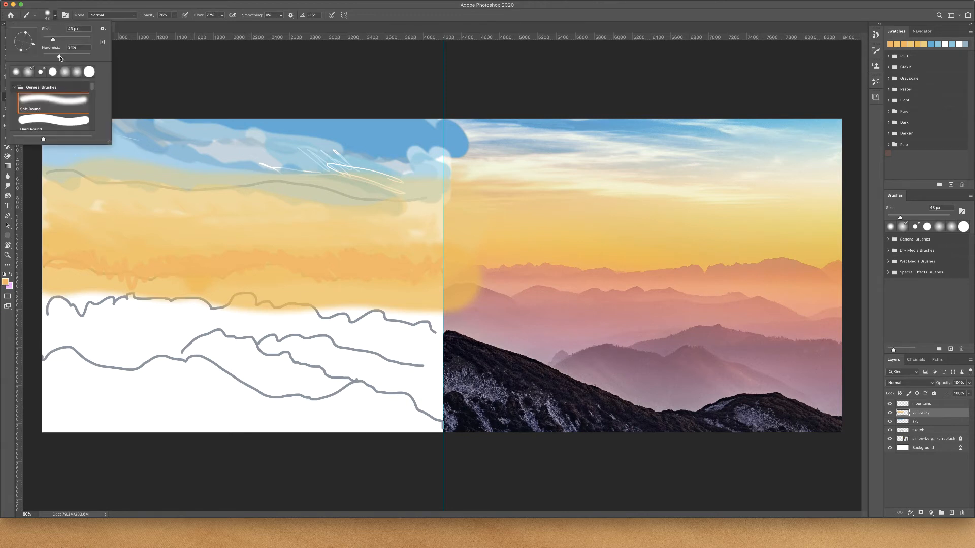
{"action": "mouse_move", "coordinate": [59, 56]}
{"action": "left_mouse_down"}
{"action": "mouse_move", "coordinate": [77, 56]}
{"action": "mouse_move", "coordinate": [32, 54]}
{"action": "left_mouse_up"}
{"action": "left_click", "coordinate": [152, 253]}
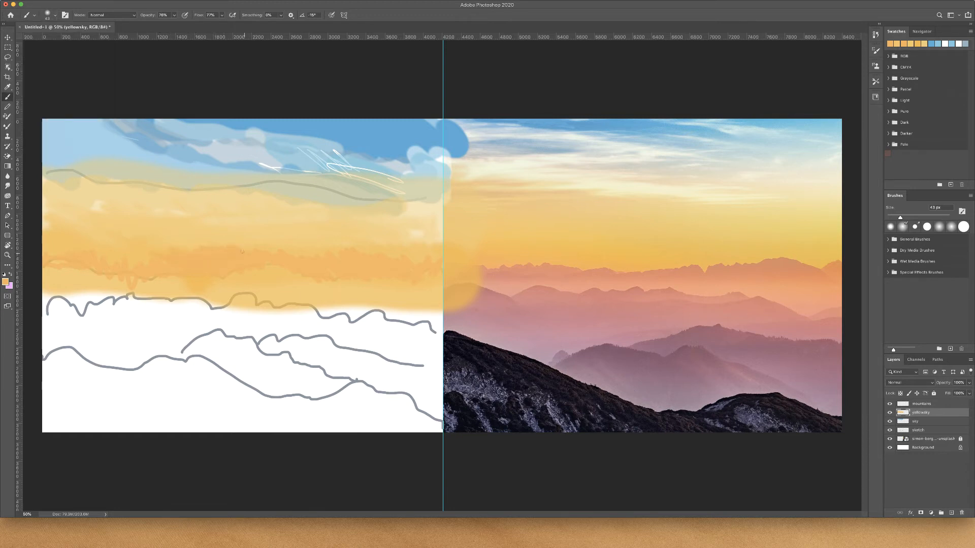
{"action": "left_click_drag", "start_coordinate": [226, 247], "coordinate": [146, 260]}
{"action": "left_click", "coordinate": [134, 16]}
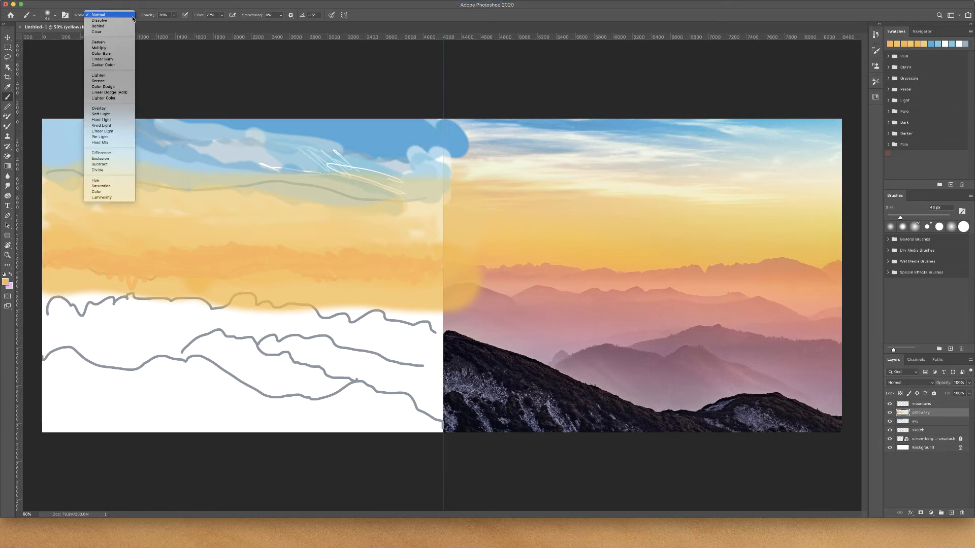
{"action": "left_click", "coordinate": [103, 75]}
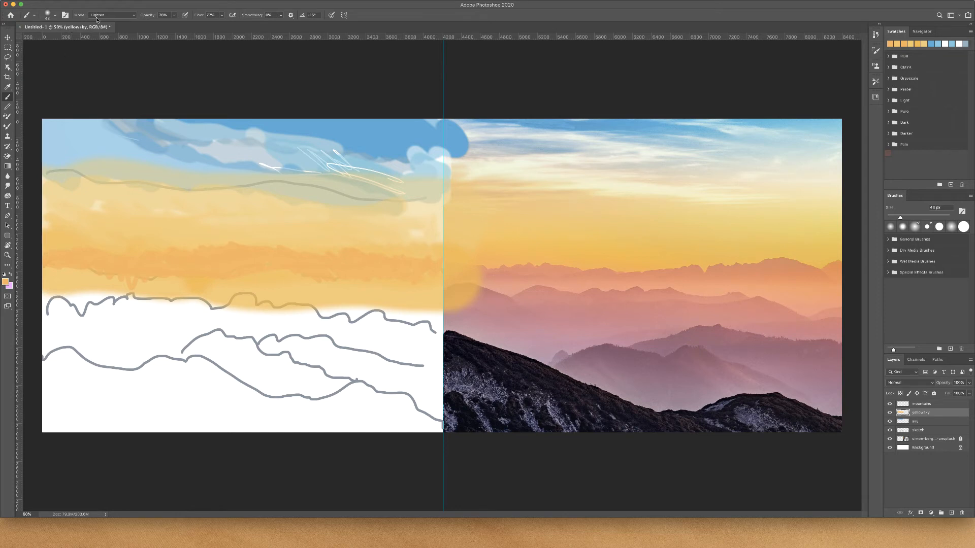
{"action": "left_click", "coordinate": [136, 16]}
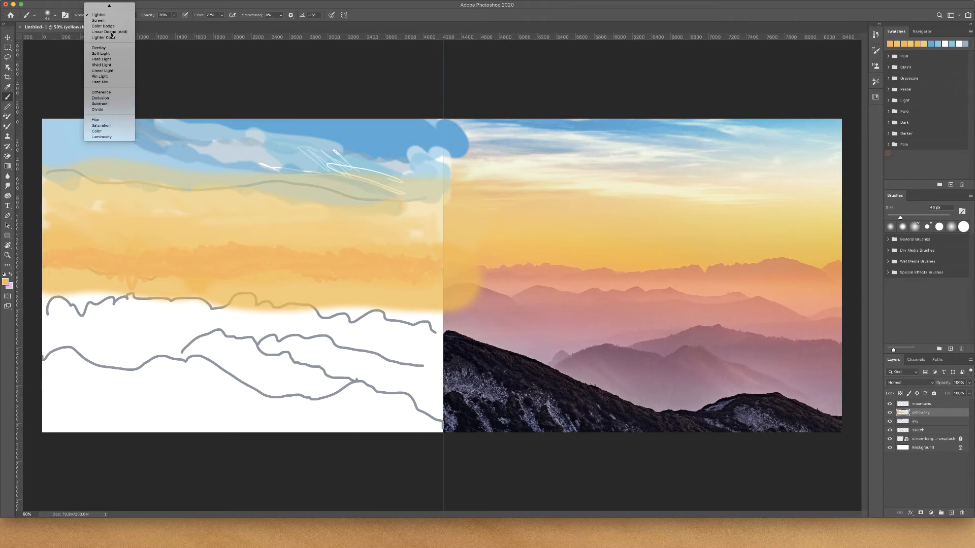
{"action": "left_click", "coordinate": [108, 7]}
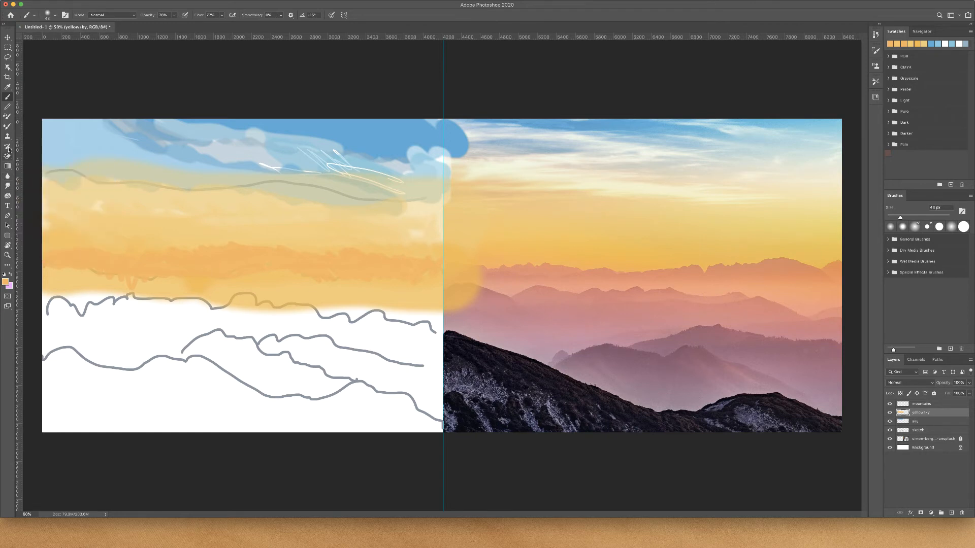
Step: Activate the Mixer Brush, lower its load and raise its mix close to the maximum
{"action": "left_click", "coordinate": [8, 128]}
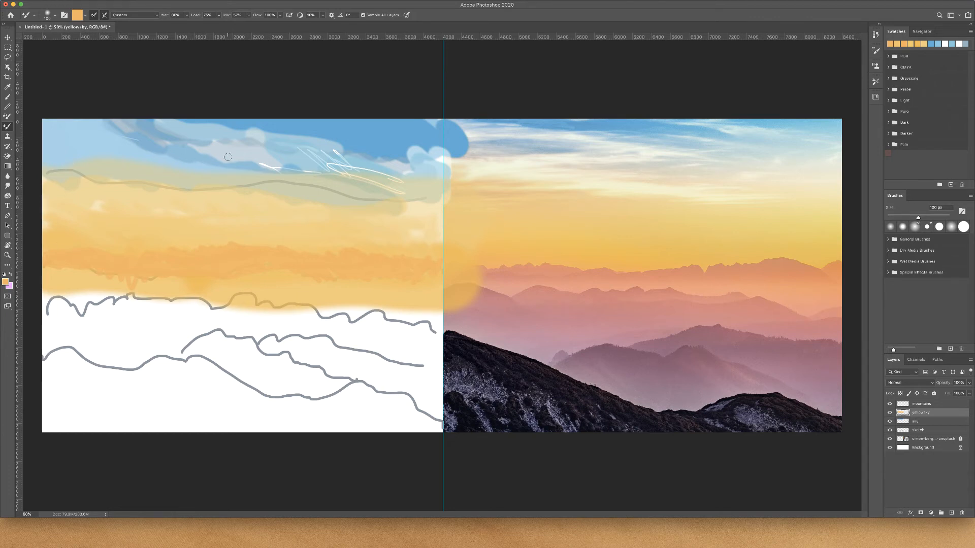
{"action": "left_click", "coordinate": [248, 15]}
{"action": "left_click_drag", "start_coordinate": [249, 25], "coordinate": [198, 29]}
{"action": "left_click", "coordinate": [219, 15]}
{"action": "left_click", "coordinate": [248, 14]}
{"action": "left_click_drag", "start_coordinate": [247, 25], "coordinate": [250, 27]}
Step: Blend the orange band's upper edge into the yellow and smear the boundary between the painted blue and yellow sky with the Mixer Brush
{"action": "left_click", "coordinate": [240, 244]}
{"action": "left_click_drag", "start_coordinate": [215, 238], "coordinate": [194, 237]}
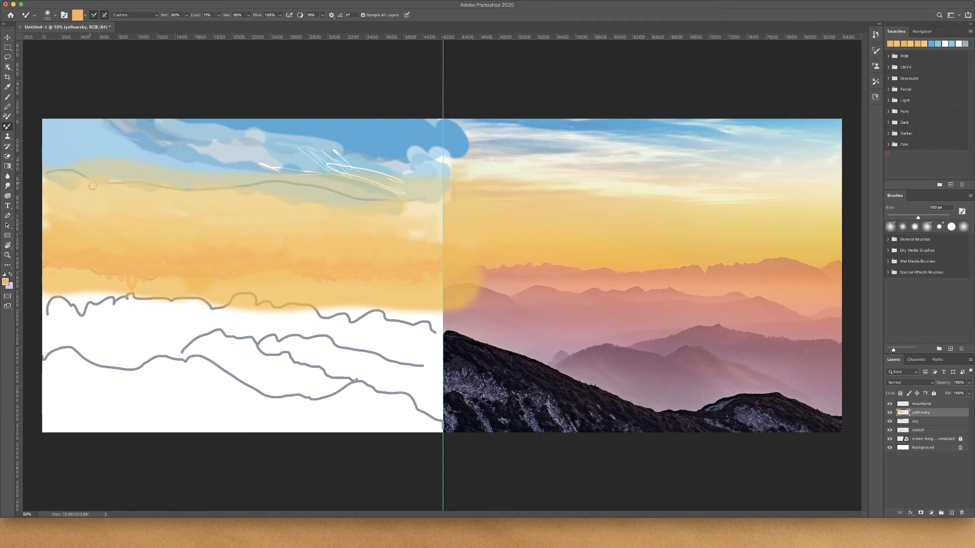
{"action": "mouse_move", "coordinate": [90, 183]}
{"action": "left_mouse_down"}
{"action": "mouse_move", "coordinate": [50, 172]}
{"action": "mouse_move", "coordinate": [280, 200]}
{"action": "mouse_move", "coordinate": [297, 182]}
{"action": "mouse_move", "coordinate": [343, 198]}
{"action": "mouse_move", "coordinate": [393, 192]}
{"action": "mouse_move", "coordinate": [439, 214]}
{"action": "mouse_move", "coordinate": [348, 149]}
{"action": "mouse_move", "coordinate": [319, 147]}
{"action": "mouse_move", "coordinate": [337, 178]}
{"action": "mouse_move", "coordinate": [279, 169]}
{"action": "mouse_move", "coordinate": [317, 179]}
{"action": "mouse_move", "coordinate": [351, 163]}
{"action": "left_mouse_up"}
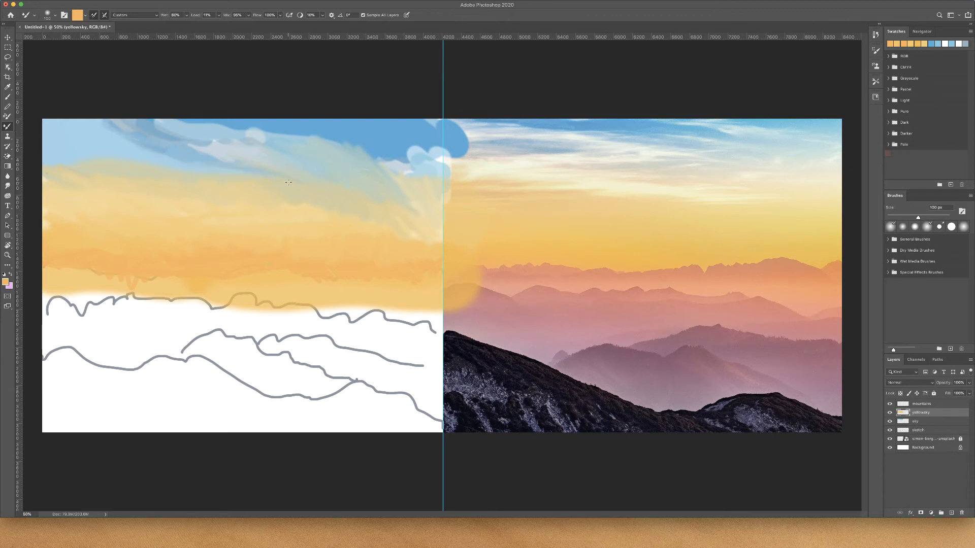
Step: Sample the pale cream of the photo's clouds near their left end and activate the regular Brush
{"action": "key", "text": "i"}
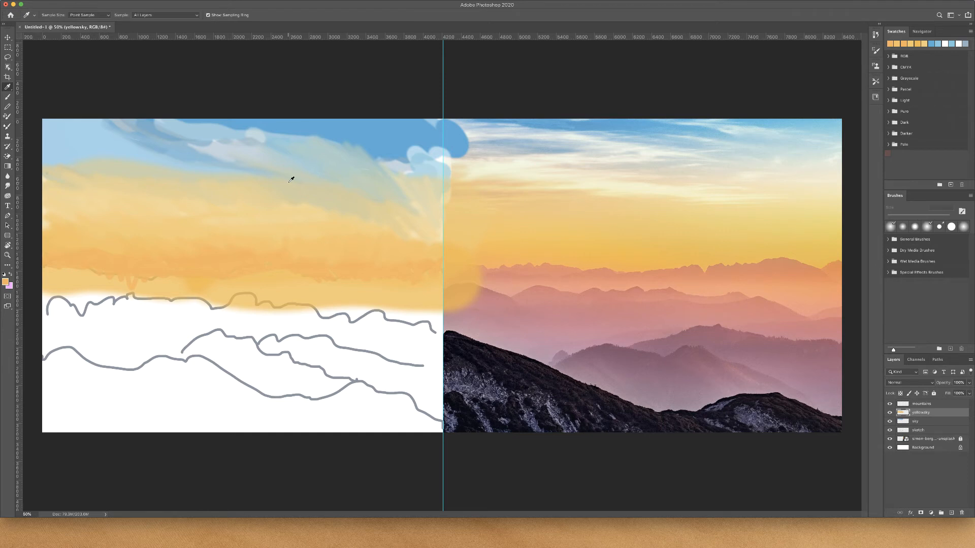
{"action": "left_click", "coordinate": [517, 164]}
{"action": "key", "text": "b"}
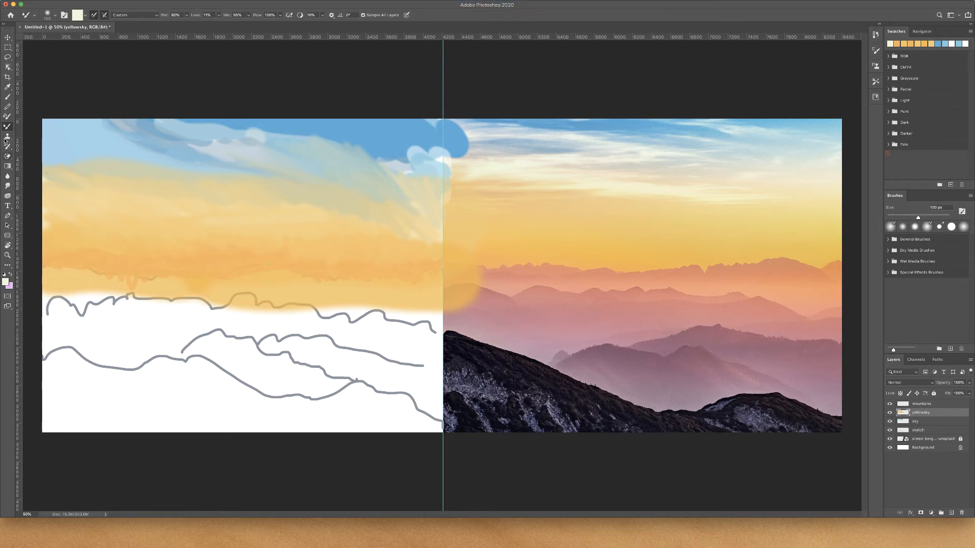
{"action": "left_click", "coordinate": [8, 98]}
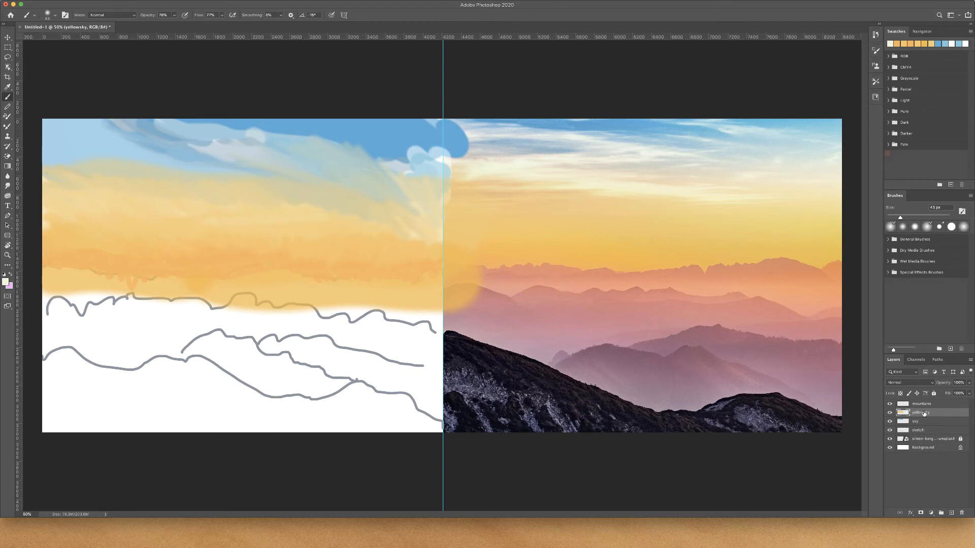
Step: Undock the layer list and create a layer named "more sky" directly above the yellowsky layer
{"action": "left_click_drag", "start_coordinate": [893, 359], "coordinate": [880, 324]}
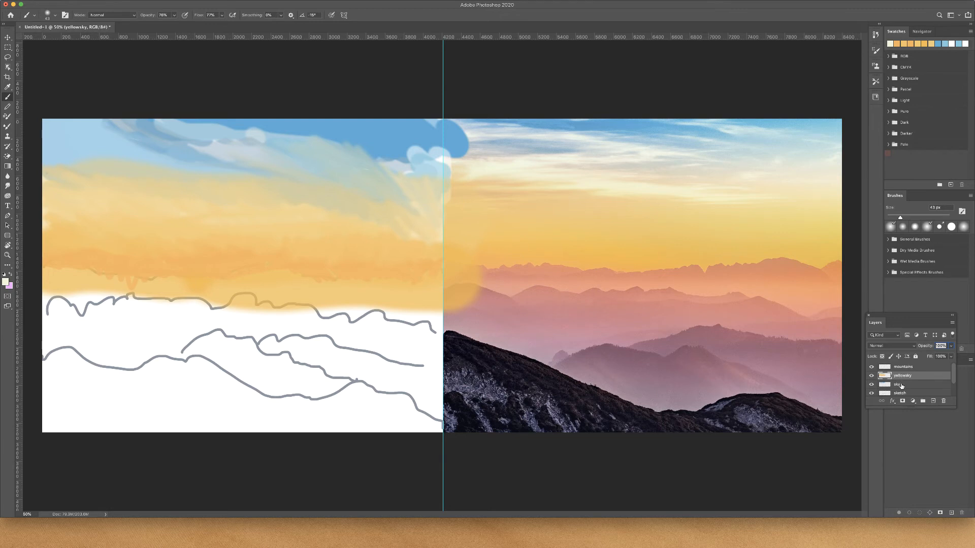
{"action": "left_click", "coordinate": [934, 401]}
{"action": "double_click", "coordinate": [896, 375]}
{"action": "type", "text": "more sky"}
{"action": "key", "text": "Return"}
Step: Paint wavy cream cloud streaks across the painted sky's left half and a scribbled patch near its right edge in a freshly sampled cloud color
{"action": "mouse_move", "coordinate": [92, 127]}
{"action": "left_mouse_down"}
{"action": "mouse_move", "coordinate": [61, 121]}
{"action": "mouse_move", "coordinate": [152, 129]}
{"action": "mouse_move", "coordinate": [59, 119]}
{"action": "mouse_move", "coordinate": [302, 166]}
{"action": "mouse_move", "coordinate": [33, 156]}
{"action": "mouse_move", "coordinate": [78, 171]}
{"action": "mouse_move", "coordinate": [153, 168]}
{"action": "mouse_move", "coordinate": [149, 160]}
{"action": "mouse_move", "coordinate": [192, 176]}
{"action": "mouse_move", "coordinate": [215, 169]}
{"action": "mouse_move", "coordinate": [318, 193]}
{"action": "left_mouse_up"}
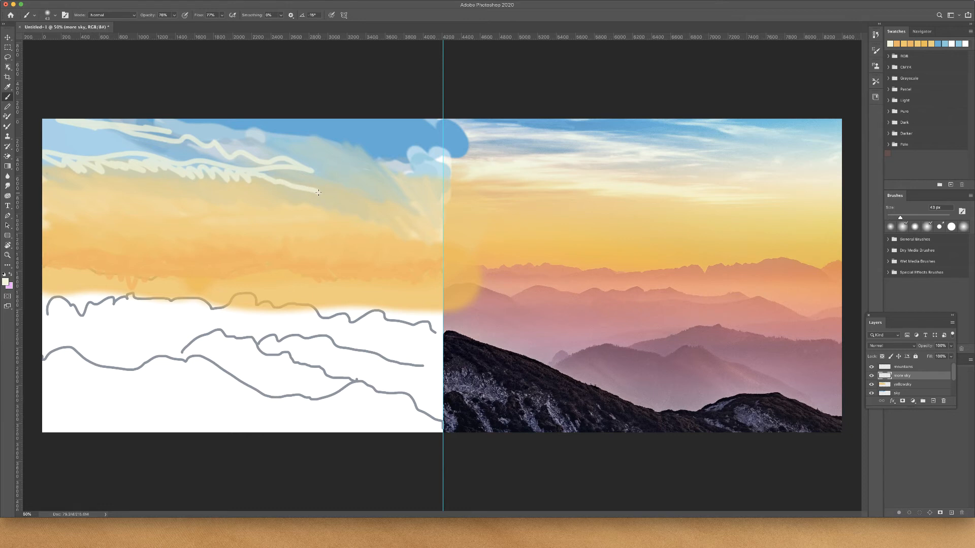
{"action": "key", "text": "i"}
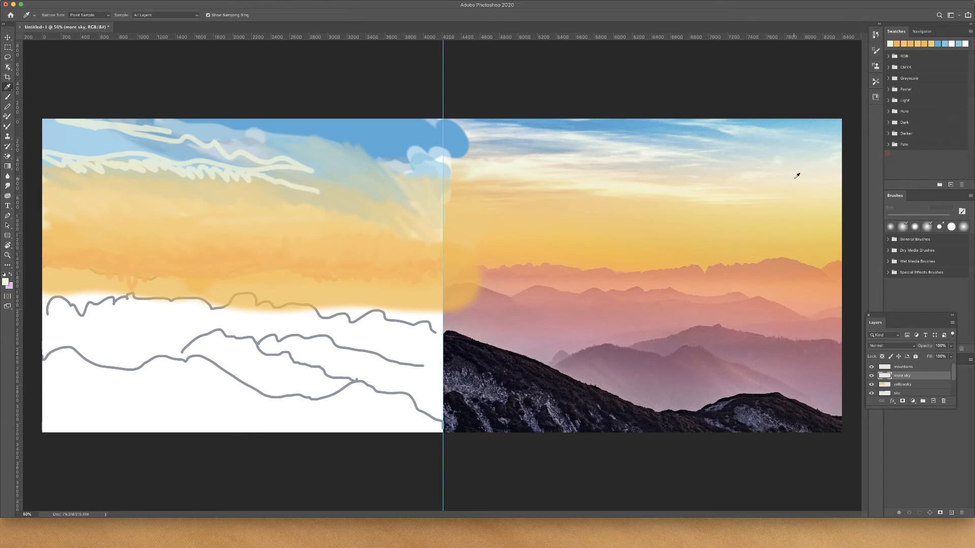
{"action": "left_click", "coordinate": [817, 172]}
{"action": "key", "text": "b"}
{"action": "mouse_move", "coordinate": [397, 184]}
{"action": "left_mouse_down"}
{"action": "mouse_move", "coordinate": [429, 185]}
{"action": "mouse_move", "coordinate": [437, 199]}
{"action": "mouse_move", "coordinate": [402, 166]}
{"action": "mouse_move", "coordinate": [393, 186]}
{"action": "mouse_move", "coordinate": [411, 210]}
{"action": "mouse_move", "coordinate": [413, 166]}
{"action": "left_mouse_up"}
{"action": "key", "text": "i"}
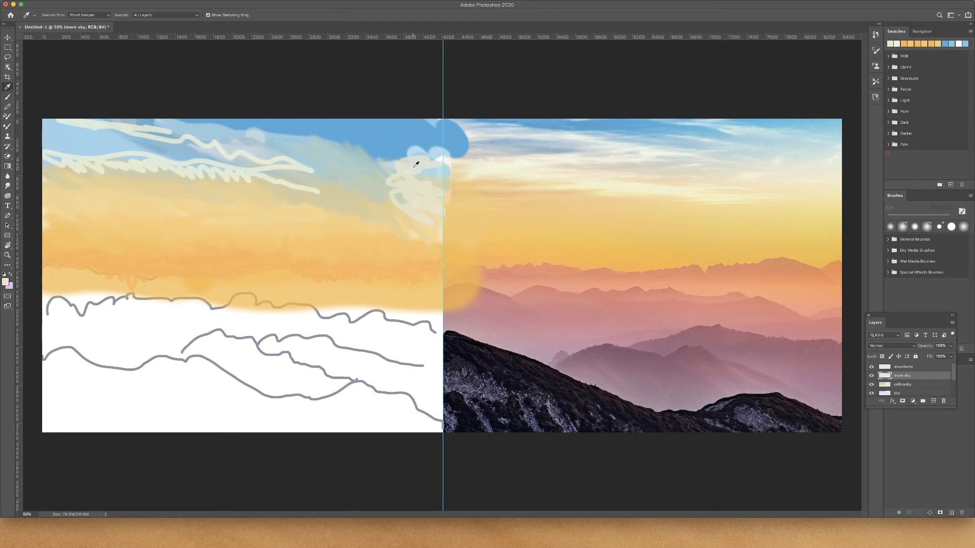
{"action": "left_click", "coordinate": [616, 192]}
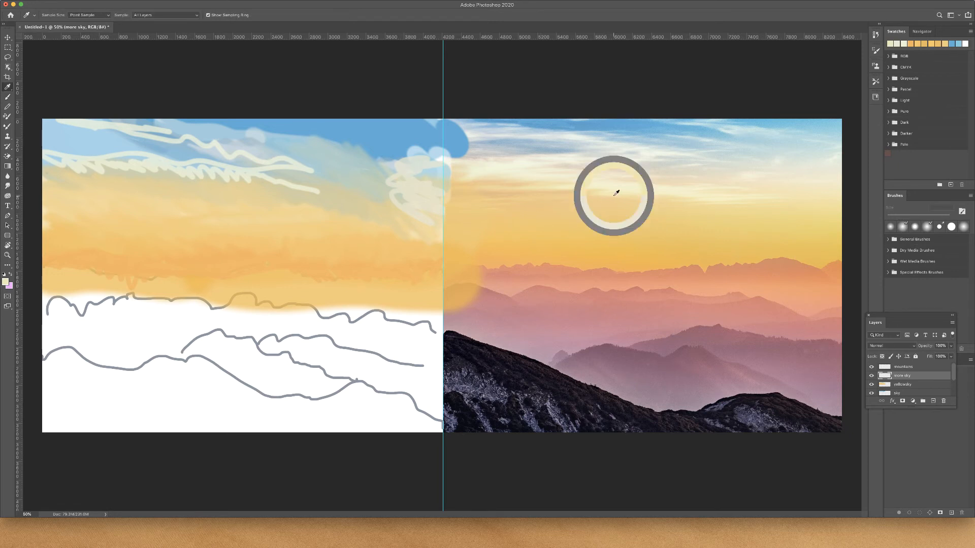
{"action": "left_click_drag", "start_coordinate": [252, 199], "coordinate": [270, 205]}
{"action": "key", "text": "b"}
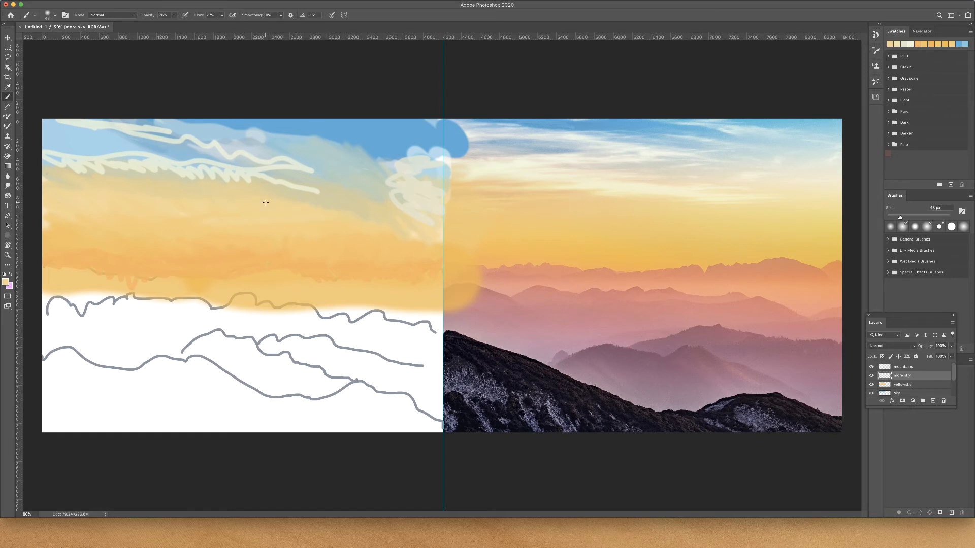
Step: Sample off-white from the photo's upper clouds and paint more diagonal streaks across the blue sky and along the top of the yellow area
{"action": "key", "text": "i"}
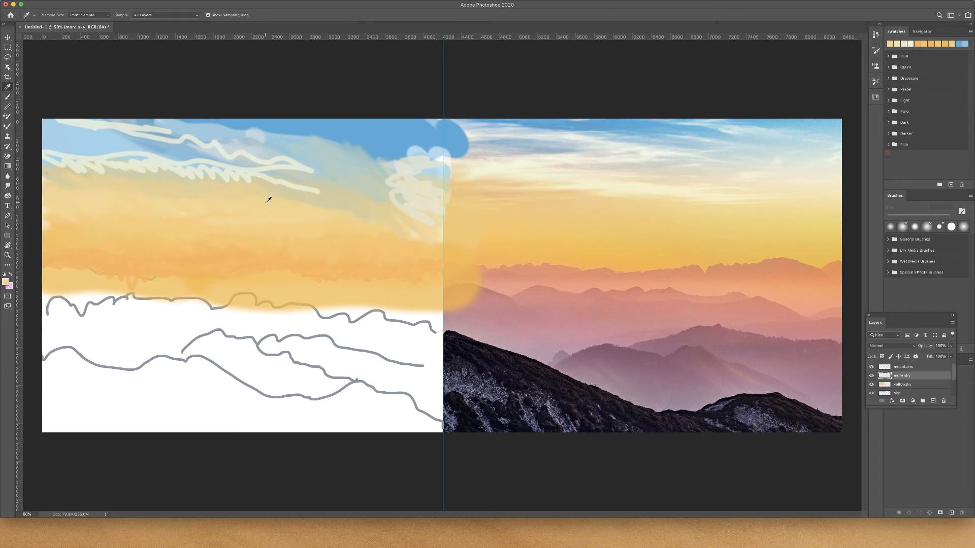
{"action": "left_click", "coordinate": [557, 156]}
{"action": "key", "text": "b"}
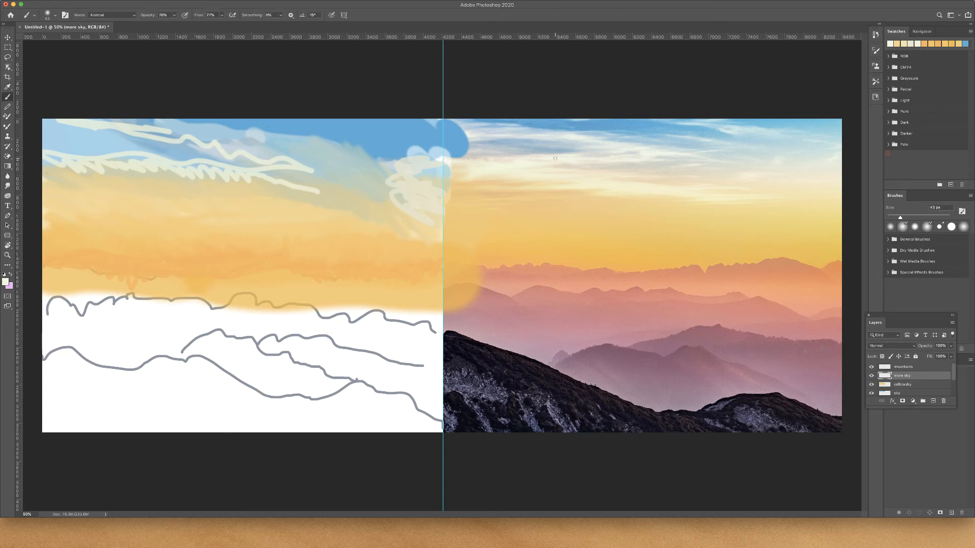
{"action": "mouse_move", "coordinate": [130, 133]}
{"action": "left_mouse_down"}
{"action": "mouse_move", "coordinate": [178, 125]}
{"action": "mouse_move", "coordinate": [321, 148]}
{"action": "left_mouse_up"}
{"action": "mouse_move", "coordinate": [312, 109]}
{"action": "left_mouse_down"}
{"action": "mouse_move", "coordinate": [422, 155]}
{"action": "mouse_move", "coordinate": [430, 162]}
{"action": "mouse_move", "coordinate": [413, 179]}
{"action": "mouse_move", "coordinate": [425, 186]}
{"action": "mouse_move", "coordinate": [357, 192]}
{"action": "mouse_move", "coordinate": [401, 202]}
{"action": "mouse_move", "coordinate": [336, 202]}
{"action": "mouse_move", "coordinate": [121, 179]}
{"action": "left_mouse_up"}
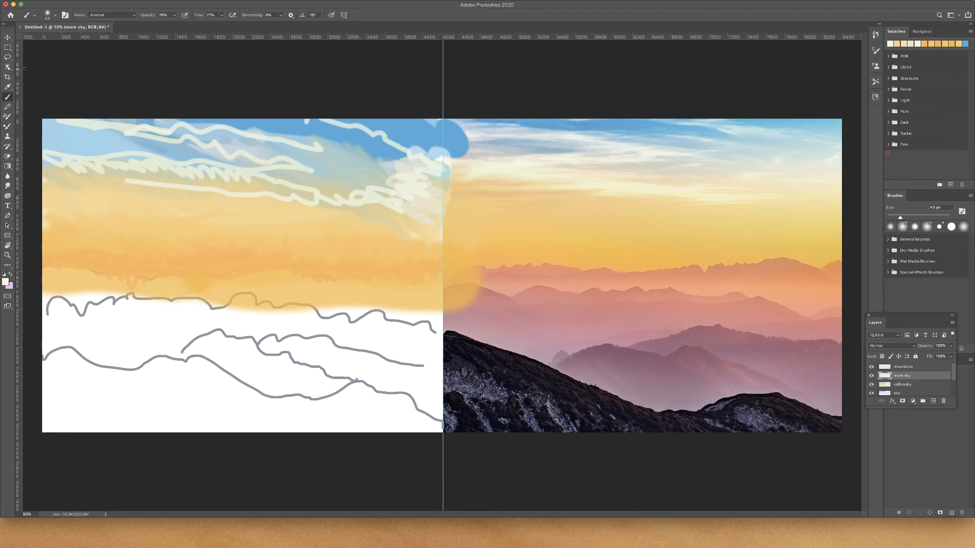
Step: Activate the Mixer Brush and set its load to 1%
{"action": "left_click", "coordinate": [7, 126]}
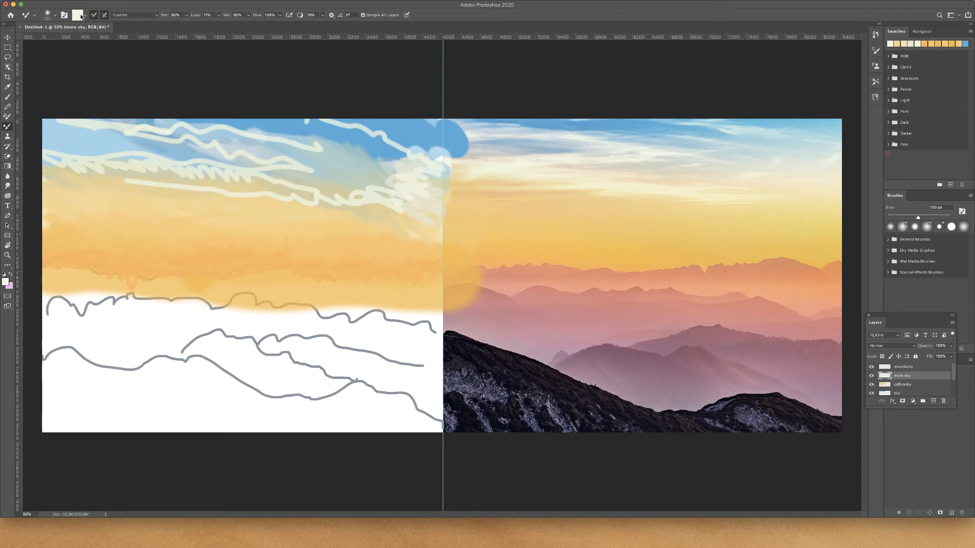
{"action": "left_click", "coordinate": [217, 16]}
{"action": "left_click_drag", "start_coordinate": [218, 25], "coordinate": [215, 25]}
{"action": "left_click", "coordinate": [347, 124]}
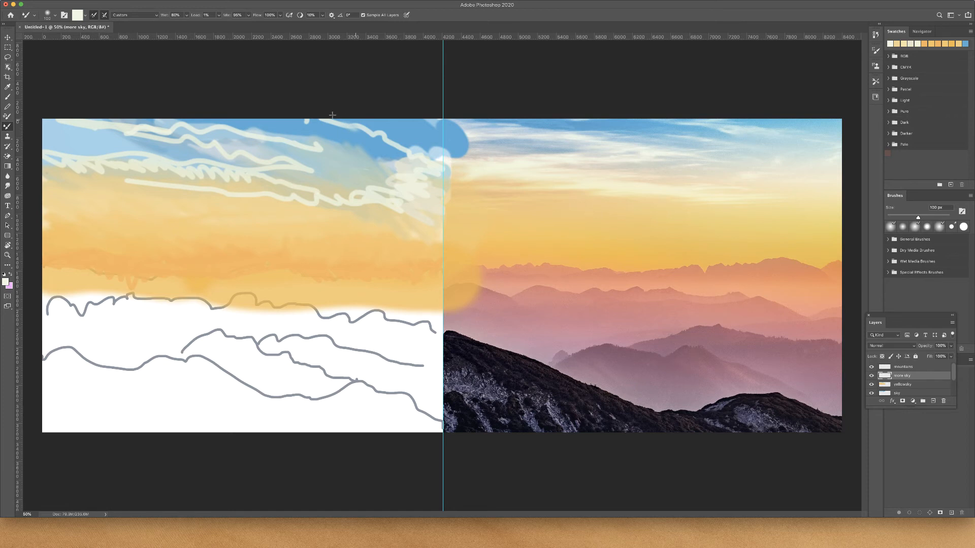
Step: Blend the cream cloud streaks and the right-hand patch into the surrounding blue and yellow sky with long diagonal strokes
{"action": "mouse_move", "coordinate": [332, 115]}
{"action": "left_mouse_down"}
{"action": "mouse_move", "coordinate": [356, 132]}
{"action": "mouse_move", "coordinate": [338, 114]}
{"action": "mouse_move", "coordinate": [316, 112]}
{"action": "mouse_move", "coordinate": [334, 137]}
{"action": "mouse_move", "coordinate": [310, 122]}
{"action": "mouse_move", "coordinate": [361, 125]}
{"action": "mouse_move", "coordinate": [396, 151]}
{"action": "mouse_move", "coordinate": [403, 145]}
{"action": "mouse_move", "coordinate": [431, 162]}
{"action": "mouse_move", "coordinate": [394, 155]}
{"action": "mouse_move", "coordinate": [445, 192]}
{"action": "mouse_move", "coordinate": [368, 175]}
{"action": "mouse_move", "coordinate": [414, 209]}
{"action": "mouse_move", "coordinate": [371, 196]}
{"action": "left_mouse_up"}
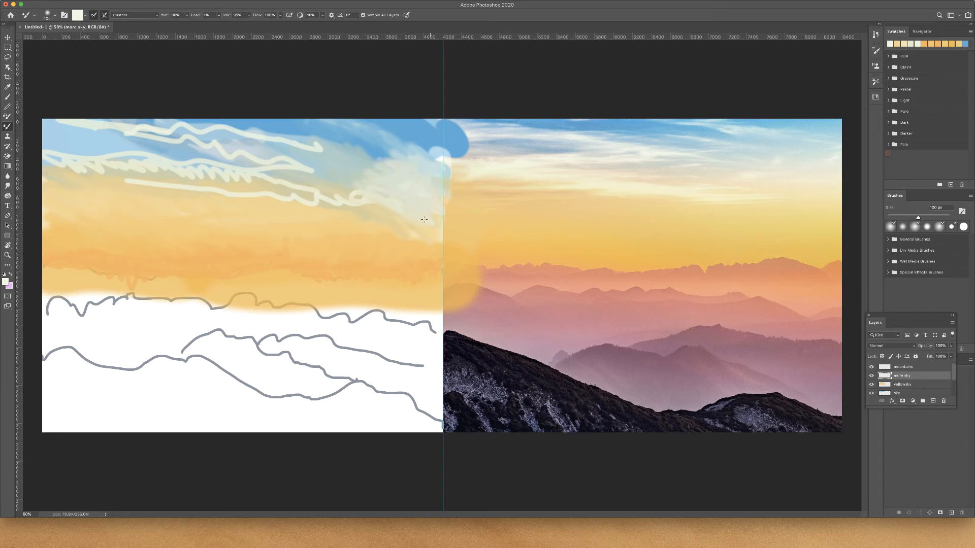
{"action": "mouse_move", "coordinate": [356, 210]}
{"action": "left_mouse_down"}
{"action": "mouse_move", "coordinate": [351, 192]}
{"action": "mouse_move", "coordinate": [250, 198]}
{"action": "left_mouse_up"}
{"action": "mouse_move", "coordinate": [229, 138]}
{"action": "left_mouse_down"}
{"action": "mouse_move", "coordinate": [255, 134]}
{"action": "mouse_move", "coordinate": [218, 129]}
{"action": "mouse_move", "coordinate": [296, 147]}
{"action": "left_mouse_up"}
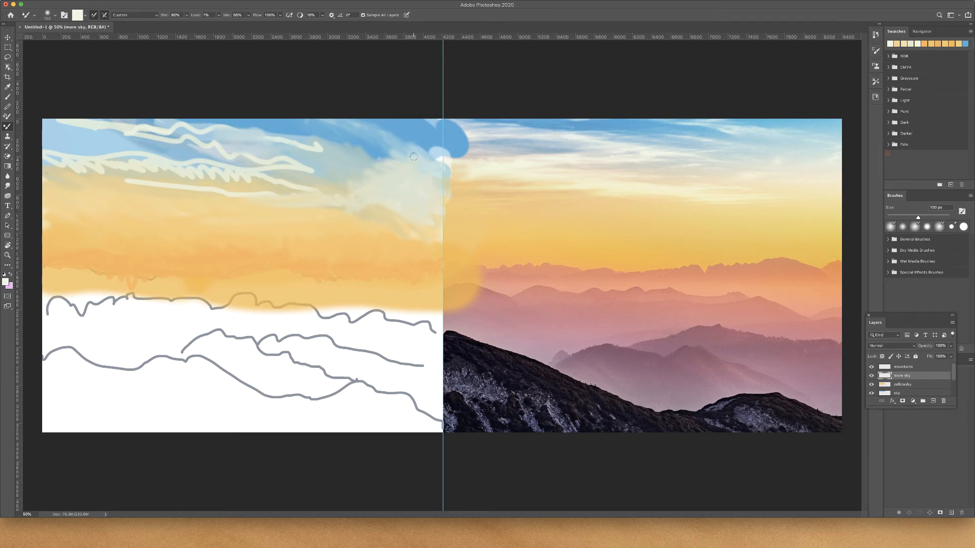
{"action": "mouse_move", "coordinate": [174, 129]}
{"action": "left_mouse_down"}
{"action": "mouse_move", "coordinate": [73, 119]}
{"action": "mouse_move", "coordinate": [114, 132]}
{"action": "mouse_move", "coordinate": [114, 118]}
{"action": "mouse_move", "coordinate": [211, 126]}
{"action": "mouse_move", "coordinate": [198, 137]}
{"action": "mouse_move", "coordinate": [117, 130]}
{"action": "mouse_move", "coordinate": [321, 162]}
{"action": "mouse_move", "coordinate": [320, 147]}
{"action": "mouse_move", "coordinate": [150, 131]}
{"action": "left_mouse_up"}
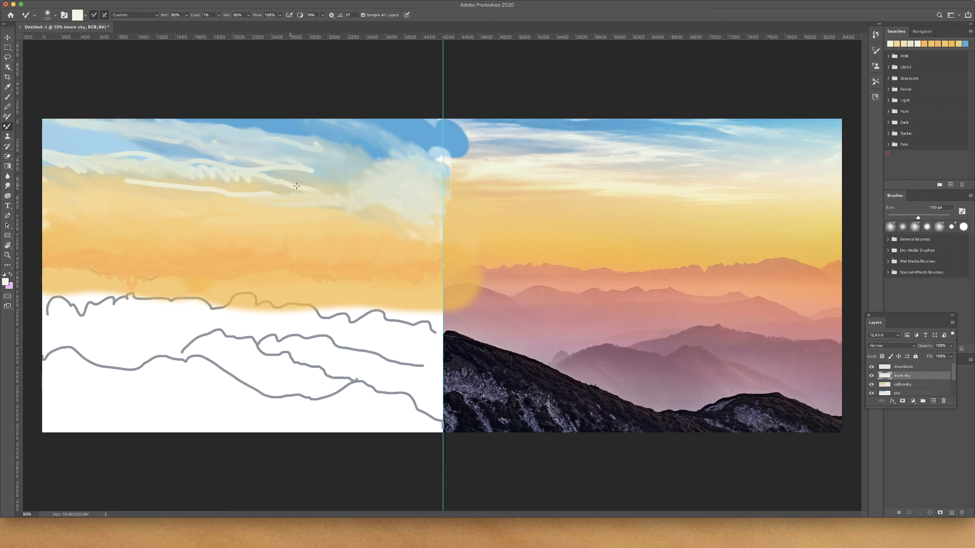
{"action": "mouse_move", "coordinate": [297, 186]}
{"action": "left_mouse_down"}
{"action": "mouse_move", "coordinate": [380, 195]}
{"action": "mouse_move", "coordinate": [120, 180]}
{"action": "mouse_move", "coordinate": [345, 208]}
{"action": "mouse_move", "coordinate": [53, 169]}
{"action": "mouse_move", "coordinate": [409, 216]}
{"action": "mouse_move", "coordinate": [320, 194]}
{"action": "mouse_move", "coordinate": [180, 180]}
{"action": "mouse_move", "coordinate": [302, 169]}
{"action": "left_mouse_up"}
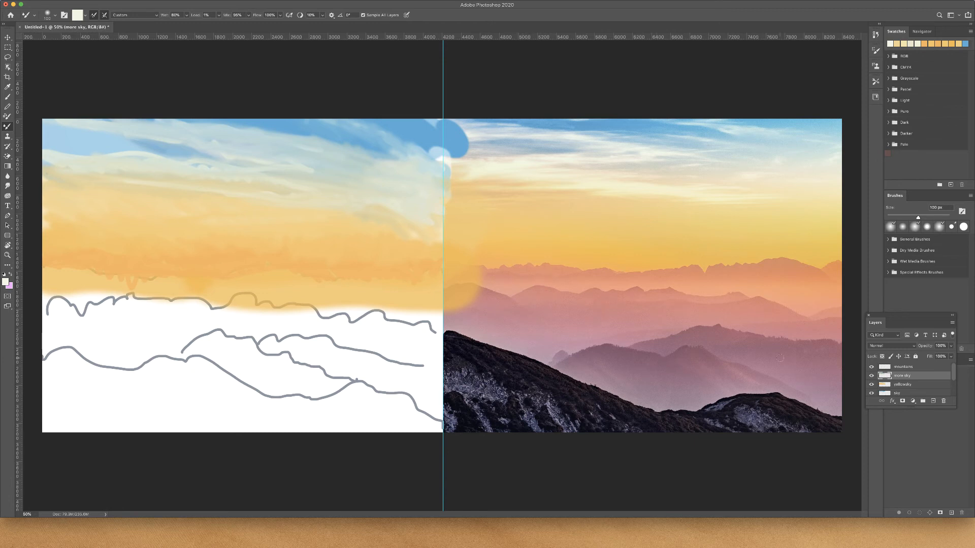
Step: Select the mountains layer and sample the photo's farthest ridge color, followed by the yellow at the painted sky's lower edge
{"action": "left_click", "coordinate": [903, 367]}
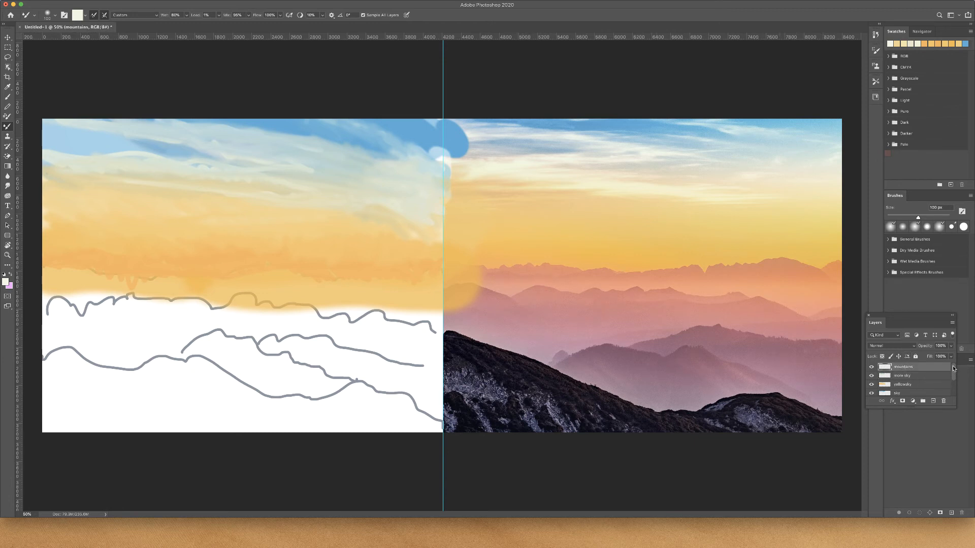
{"action": "left_click_drag", "start_coordinate": [953, 374], "coordinate": [953, 374]}
{"action": "key", "text": "i"}
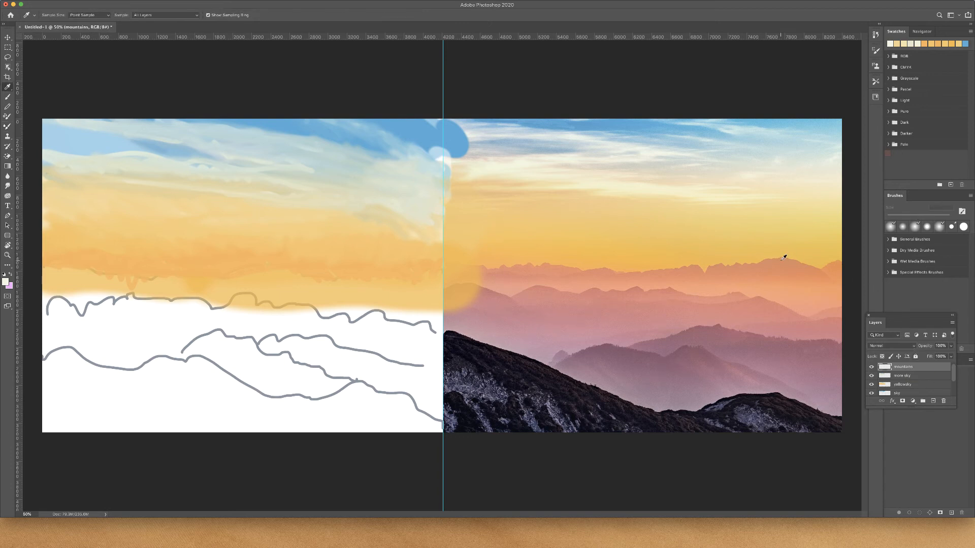
{"action": "left_click", "coordinate": [784, 258]}
{"action": "left_click", "coordinate": [235, 298]}
{"action": "key", "text": "b"}
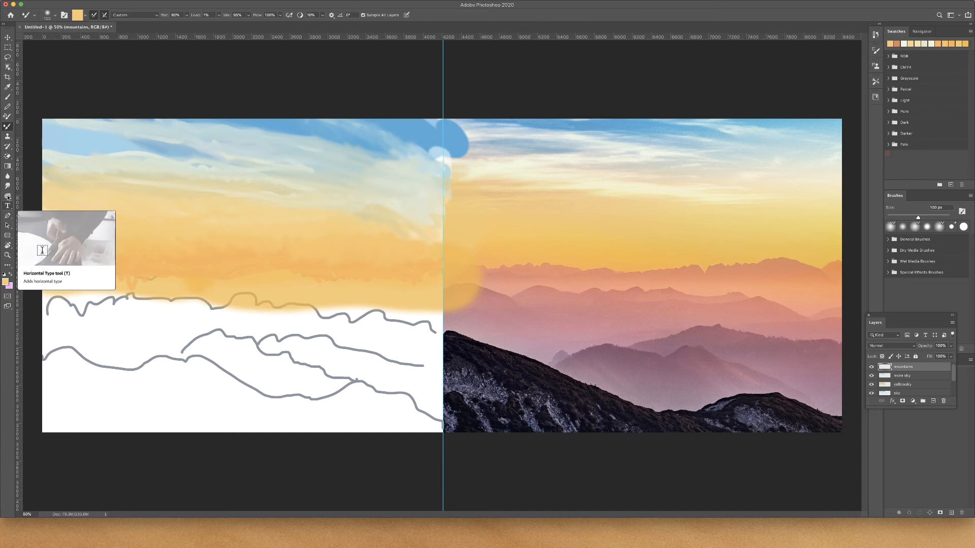
Step: Switch to the regular Brush and raise its hardness to the maximum for a crisp edge
{"action": "left_click", "coordinate": [8, 97]}
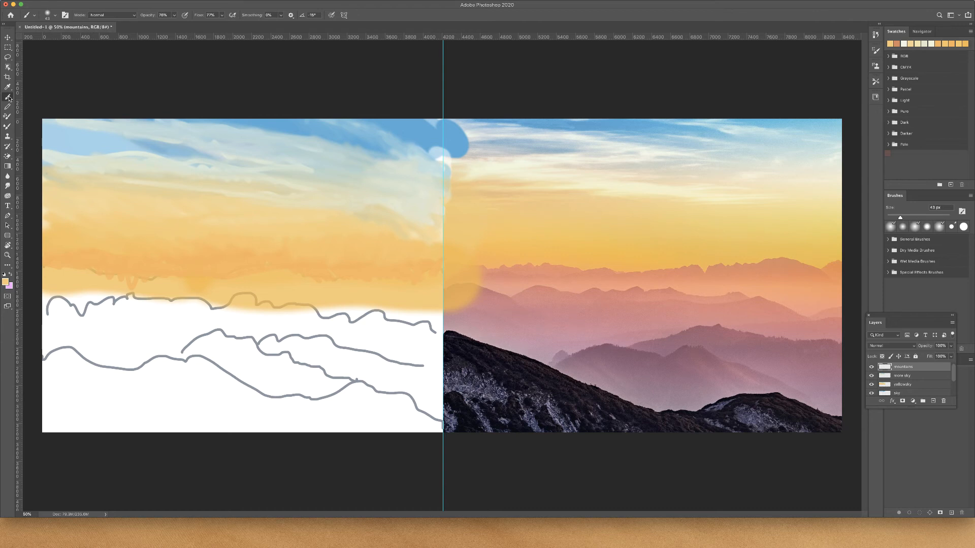
{"action": "left_click", "coordinate": [55, 16]}
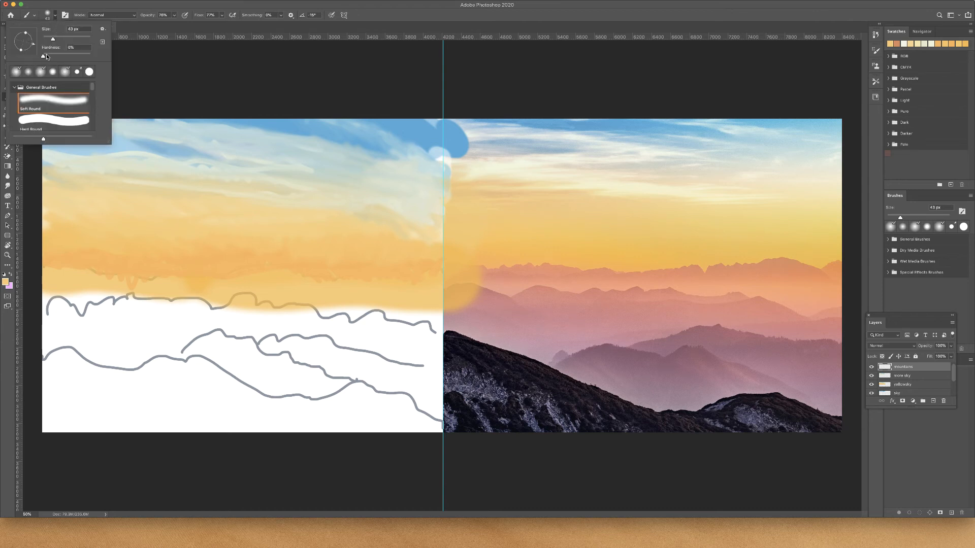
{"action": "left_click_drag", "start_coordinate": [44, 57], "coordinate": [99, 63]}
{"action": "key", "text": "Return"}
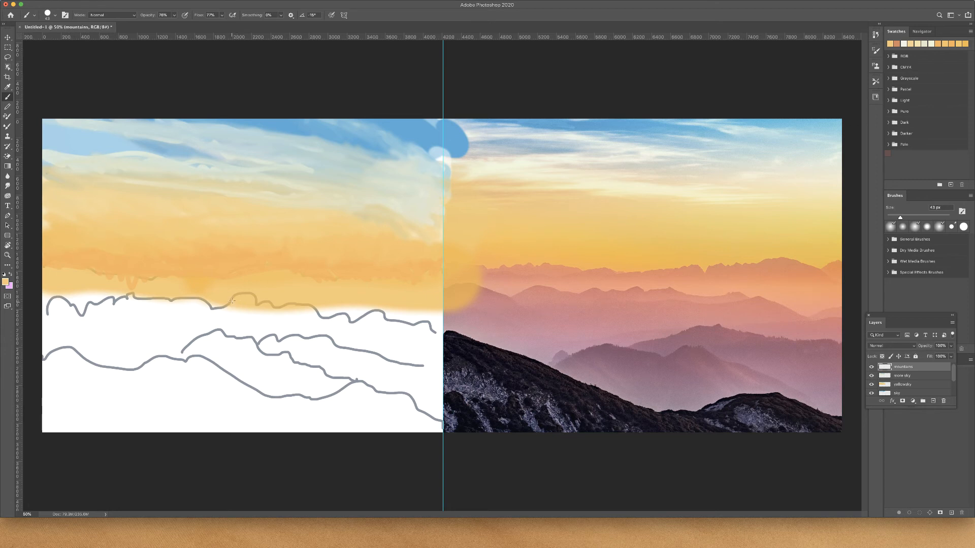
Step: Paint short yellow strokes at the sketched far ridge's middle peak and scribbled pink strokes along its right half
{"action": "left_click_drag", "start_coordinate": [237, 295], "coordinate": [232, 300]}
{"action": "left_click_drag", "start_coordinate": [233, 314], "coordinate": [239, 301]}
{"action": "left_click", "coordinate": [11, 274]}
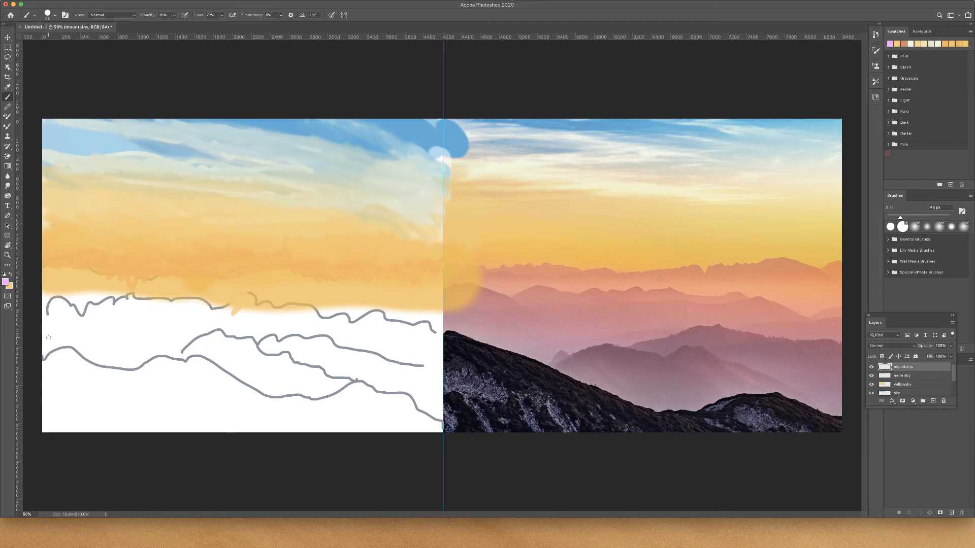
{"action": "mouse_move", "coordinate": [236, 300]}
{"action": "left_mouse_down"}
{"action": "mouse_move", "coordinate": [295, 296]}
{"action": "mouse_move", "coordinate": [311, 301]}
{"action": "mouse_move", "coordinate": [277, 305]}
{"action": "mouse_move", "coordinate": [302, 299]}
{"action": "mouse_move", "coordinate": [335, 312]}
{"action": "mouse_move", "coordinate": [345, 303]}
{"action": "mouse_move", "coordinate": [349, 320]}
{"action": "mouse_move", "coordinate": [383, 309]}
{"action": "mouse_move", "coordinate": [433, 331]}
{"action": "mouse_move", "coordinate": [382, 308]}
{"action": "mouse_move", "coordinate": [348, 318]}
{"action": "mouse_move", "coordinate": [338, 305]}
{"action": "mouse_move", "coordinate": [251, 310]}
{"action": "left_mouse_up"}
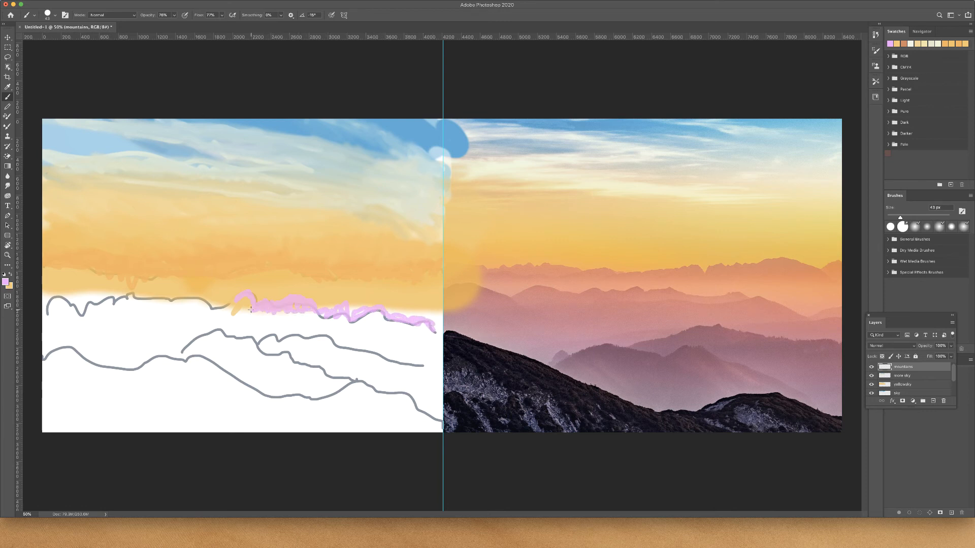
Step: Sample terracotta from the photo's farthest ridge and paint it along the far mountain line, covering the right end and the left half
{"action": "key", "text": "i"}
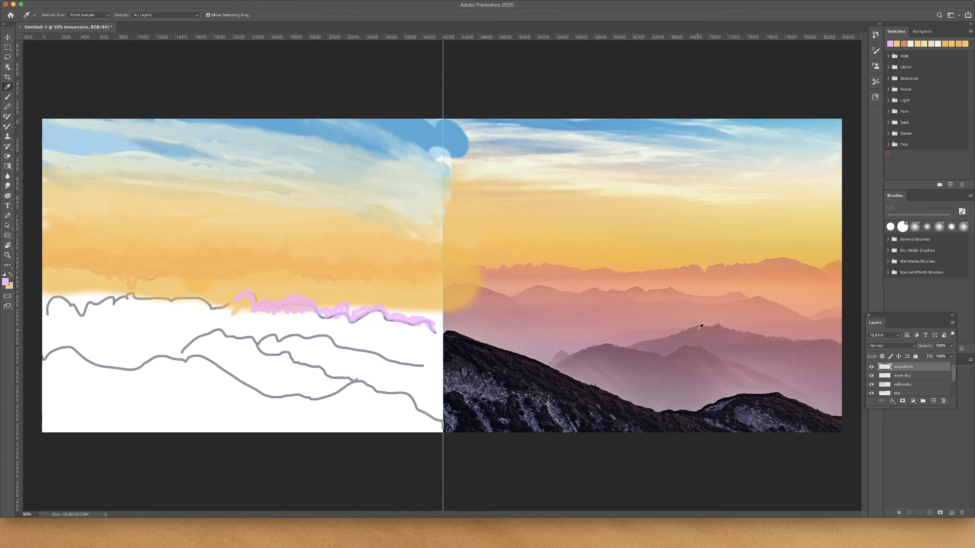
{"action": "left_click", "coordinate": [787, 259]}
{"action": "key", "text": "b"}
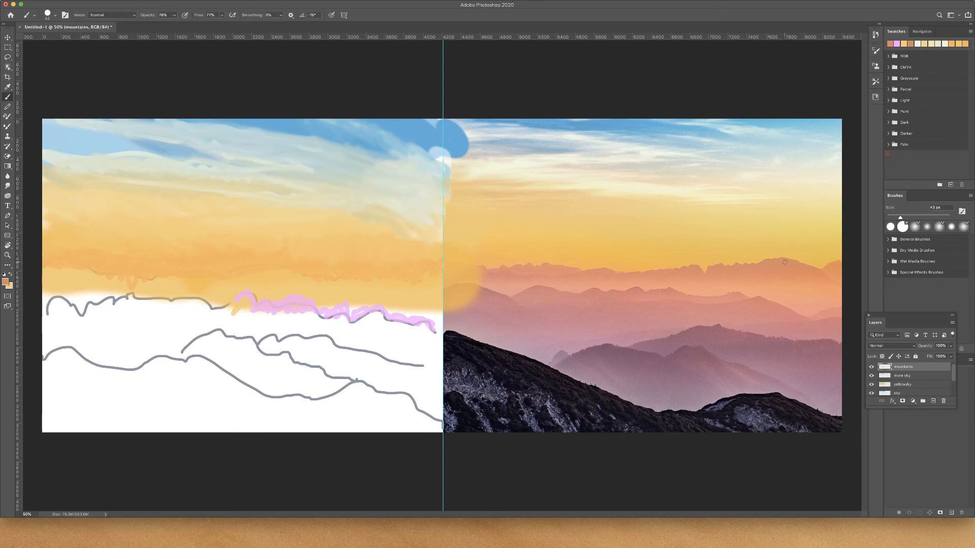
{"action": "mouse_move", "coordinate": [439, 310]}
{"action": "left_mouse_down"}
{"action": "mouse_move", "coordinate": [435, 309]}
{"action": "mouse_move", "coordinate": [433, 328]}
{"action": "mouse_move", "coordinate": [424, 320]}
{"action": "mouse_move", "coordinate": [435, 313]}
{"action": "mouse_move", "coordinate": [406, 315]}
{"action": "mouse_move", "coordinate": [438, 307]}
{"action": "mouse_move", "coordinate": [436, 322]}
{"action": "mouse_move", "coordinate": [355, 303]}
{"action": "mouse_move", "coordinate": [391, 311]}
{"action": "mouse_move", "coordinate": [358, 312]}
{"action": "mouse_move", "coordinate": [349, 302]}
{"action": "mouse_move", "coordinate": [316, 308]}
{"action": "mouse_move", "coordinate": [360, 327]}
{"action": "mouse_move", "coordinate": [372, 312]}
{"action": "mouse_move", "coordinate": [437, 333]}
{"action": "mouse_move", "coordinate": [438, 317]}
{"action": "mouse_move", "coordinate": [371, 312]}
{"action": "mouse_move", "coordinate": [431, 329]}
{"action": "mouse_move", "coordinate": [413, 328]}
{"action": "mouse_move", "coordinate": [352, 312]}
{"action": "left_mouse_up"}
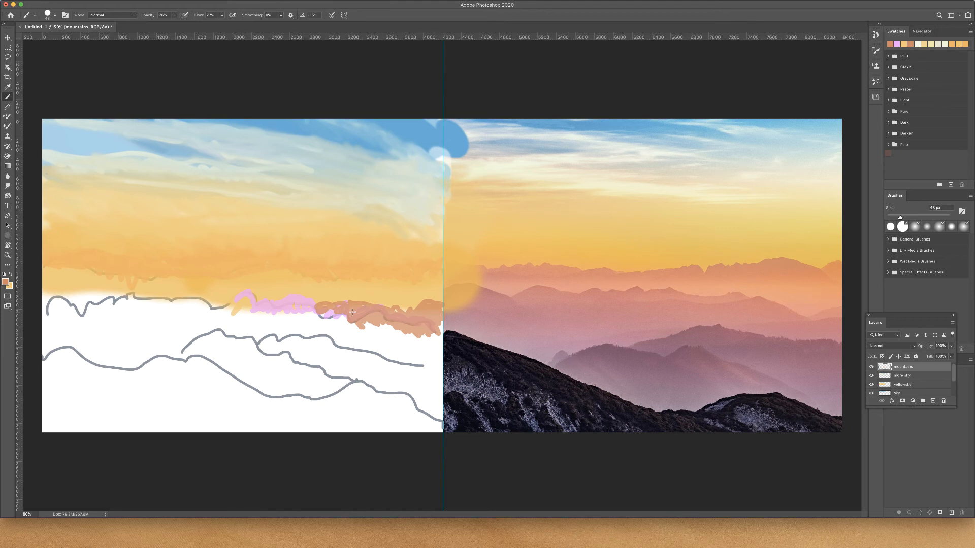
{"action": "mouse_move", "coordinate": [43, 277]}
{"action": "left_mouse_down"}
{"action": "mouse_move", "coordinate": [92, 292]}
{"action": "mouse_move", "coordinate": [79, 282]}
{"action": "mouse_move", "coordinate": [145, 293]}
{"action": "left_mouse_up"}
{"action": "mouse_move", "coordinate": [181, 301]}
{"action": "left_mouse_down"}
{"action": "mouse_move", "coordinate": [242, 297]}
{"action": "mouse_move", "coordinate": [253, 309]}
{"action": "mouse_move", "coordinate": [193, 306]}
{"action": "left_mouse_up"}
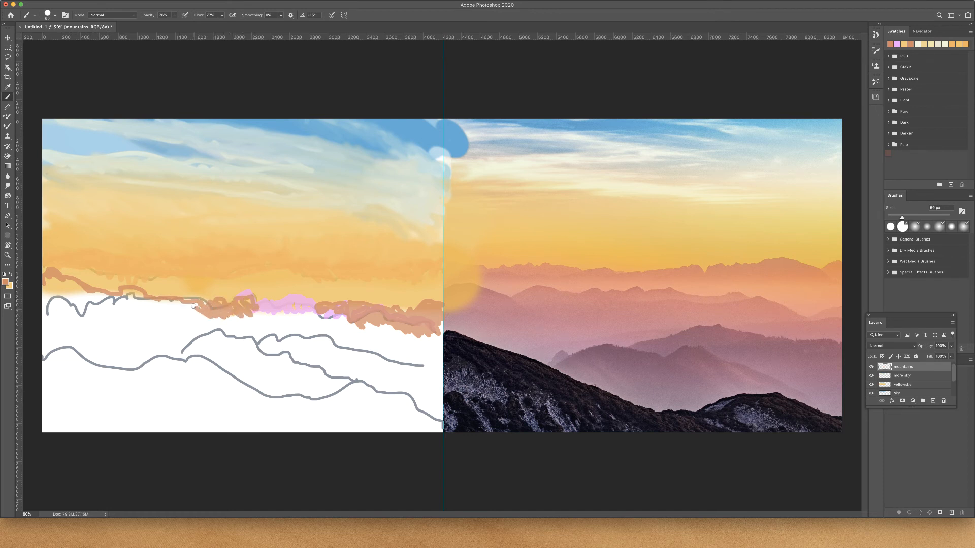
Step: Enlarge the brush to 175 px and fill the mountain band below the far ridge with the terracotta color
{"action": "key", "text": "bracketright"}
{"action": "key", "text": "bracketright"}
{"action": "key", "text": "bracketright"}
{"action": "key", "text": "bracketright"}
{"action": "key", "text": "bracketright"}
{"action": "key", "text": "bracketright"}
{"action": "key", "text": "bracketright"}
{"action": "key", "text": "bracketright"}
{"action": "key", "text": "bracketright"}
{"action": "mouse_move", "coordinate": [46, 281]}
{"action": "left_mouse_down"}
{"action": "mouse_move", "coordinate": [83, 295]}
{"action": "mouse_move", "coordinate": [75, 306]}
{"action": "mouse_move", "coordinate": [51, 295]}
{"action": "mouse_move", "coordinate": [69, 309]}
{"action": "mouse_move", "coordinate": [145, 297]}
{"action": "mouse_move", "coordinate": [201, 319]}
{"action": "mouse_move", "coordinate": [154, 308]}
{"action": "mouse_move", "coordinate": [164, 322]}
{"action": "mouse_move", "coordinate": [149, 324]}
{"action": "mouse_move", "coordinate": [127, 310]}
{"action": "mouse_move", "coordinate": [124, 326]}
{"action": "mouse_move", "coordinate": [48, 311]}
{"action": "mouse_move", "coordinate": [52, 329]}
{"action": "mouse_move", "coordinate": [88, 330]}
{"action": "left_mouse_up"}
{"action": "mouse_move", "coordinate": [194, 317]}
{"action": "left_mouse_down"}
{"action": "mouse_move", "coordinate": [167, 305]}
{"action": "mouse_move", "coordinate": [216, 317]}
{"action": "mouse_move", "coordinate": [238, 306]}
{"action": "mouse_move", "coordinate": [398, 321]}
{"action": "mouse_move", "coordinate": [432, 306]}
{"action": "mouse_move", "coordinate": [436, 314]}
{"action": "mouse_move", "coordinate": [436, 331]}
{"action": "mouse_move", "coordinate": [396, 316]}
{"action": "mouse_move", "coordinate": [277, 325]}
{"action": "mouse_move", "coordinate": [258, 313]}
{"action": "mouse_move", "coordinate": [257, 325]}
{"action": "mouse_move", "coordinate": [221, 319]}
{"action": "mouse_move", "coordinate": [187, 341]}
{"action": "mouse_move", "coordinate": [169, 339]}
{"action": "mouse_move", "coordinate": [176, 328]}
{"action": "mouse_move", "coordinate": [150, 340]}
{"action": "mouse_move", "coordinate": [103, 325]}
{"action": "mouse_move", "coordinate": [98, 335]}
{"action": "mouse_move", "coordinate": [44, 331]}
{"action": "left_mouse_up"}
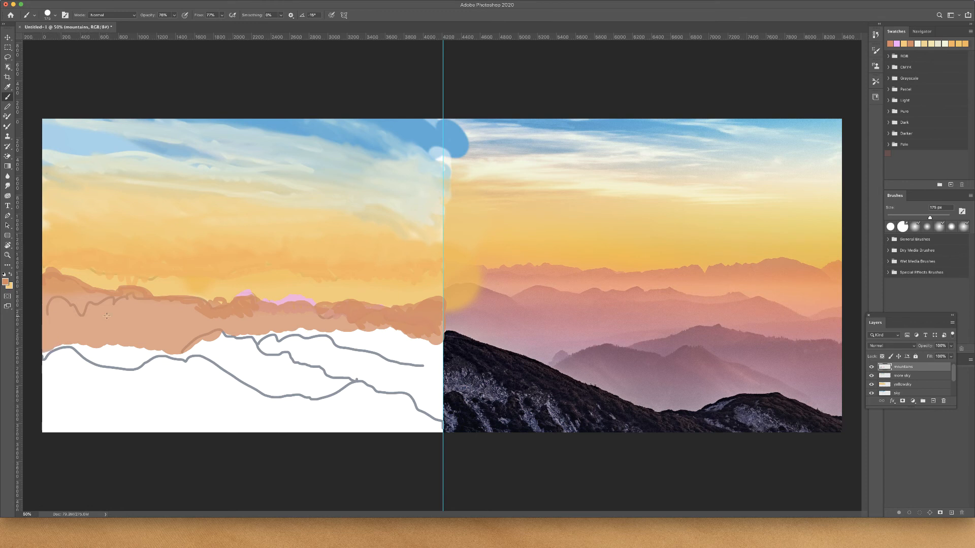
Step: Sample orange from the photo's hazy mountains and add a layer named mountains2 directly beneath the mountains layer
{"action": "key", "text": "i"}
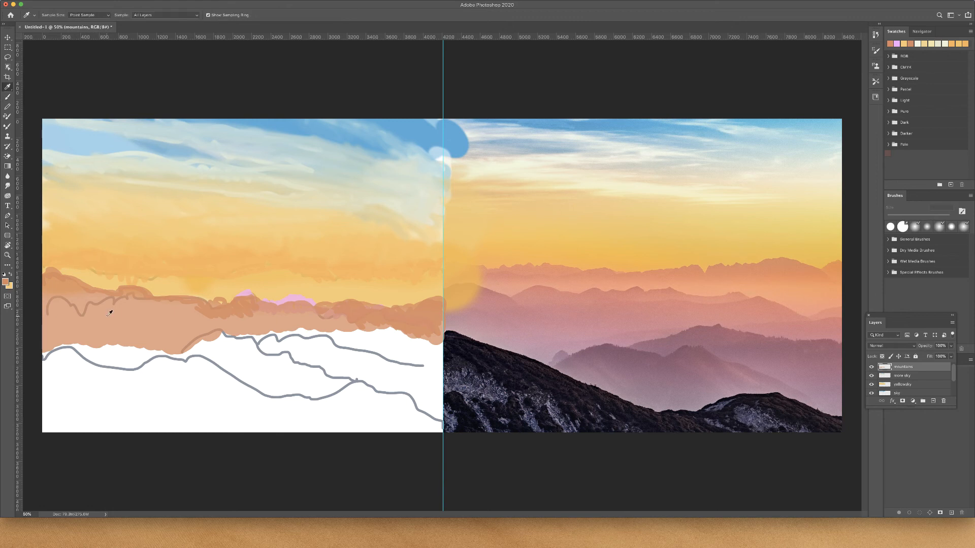
{"action": "left_click_drag", "start_coordinate": [775, 290], "coordinate": [782, 279]}
{"action": "left_click", "coordinate": [934, 402]}
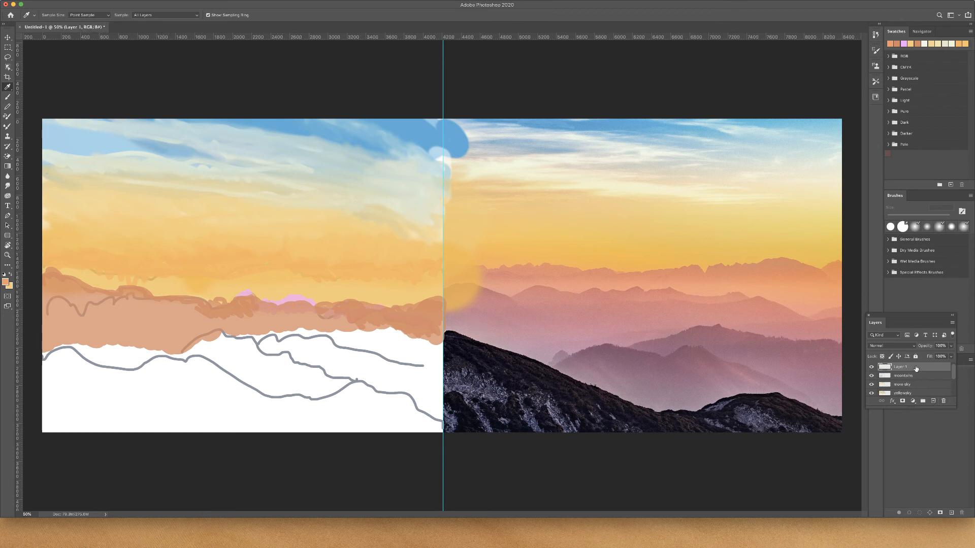
{"action": "left_click_drag", "start_coordinate": [915, 368], "coordinate": [914, 380]}
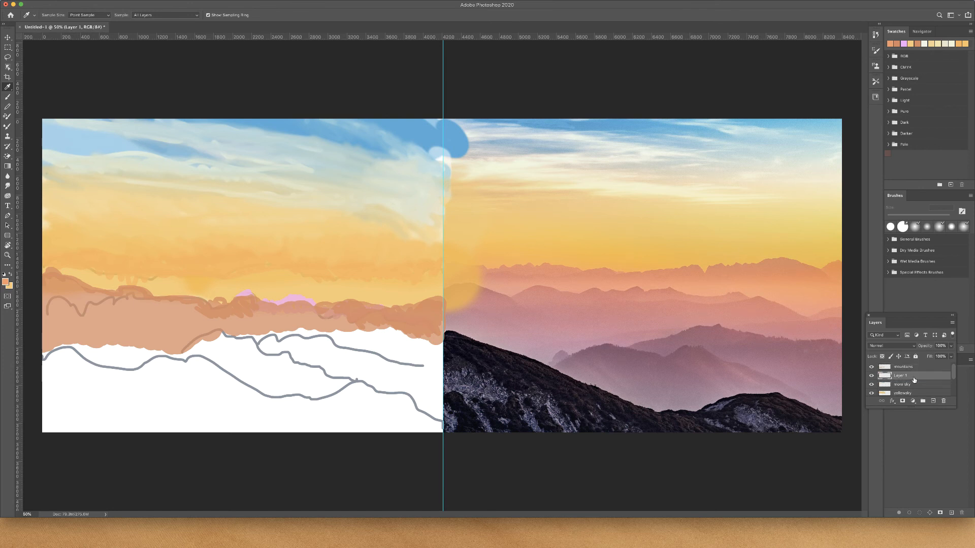
{"action": "double_click", "coordinate": [900, 376]}
{"action": "type", "text": "mountains"}
{"action": "type", "text": "2"}
{"action": "key", "text": "Return"}
Step: Sample the photo's farthest ridge, darken the foreground color, and sample yellow from the painted sky's right end
{"action": "left_click_drag", "start_coordinate": [761, 264], "coordinate": [784, 271]}
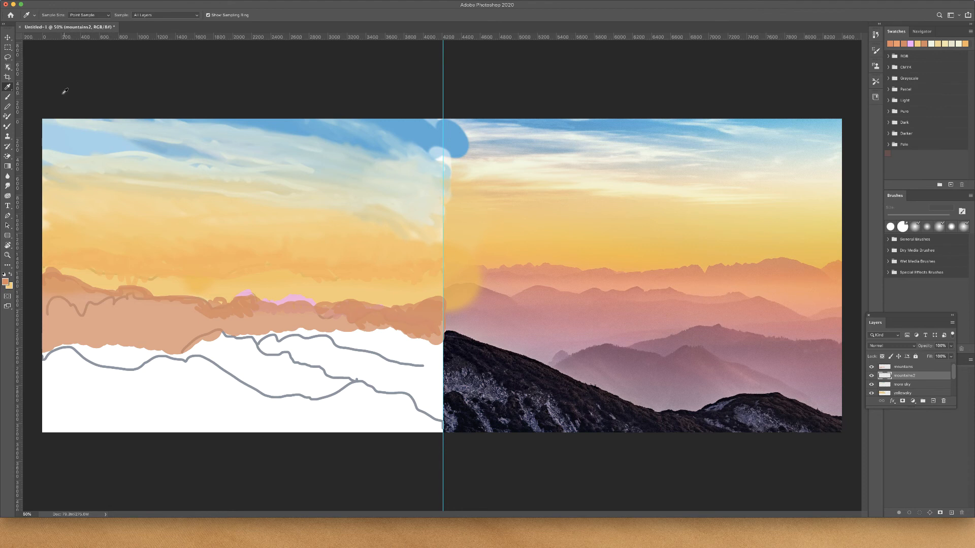
{"action": "left_click", "coordinate": [6, 282]}
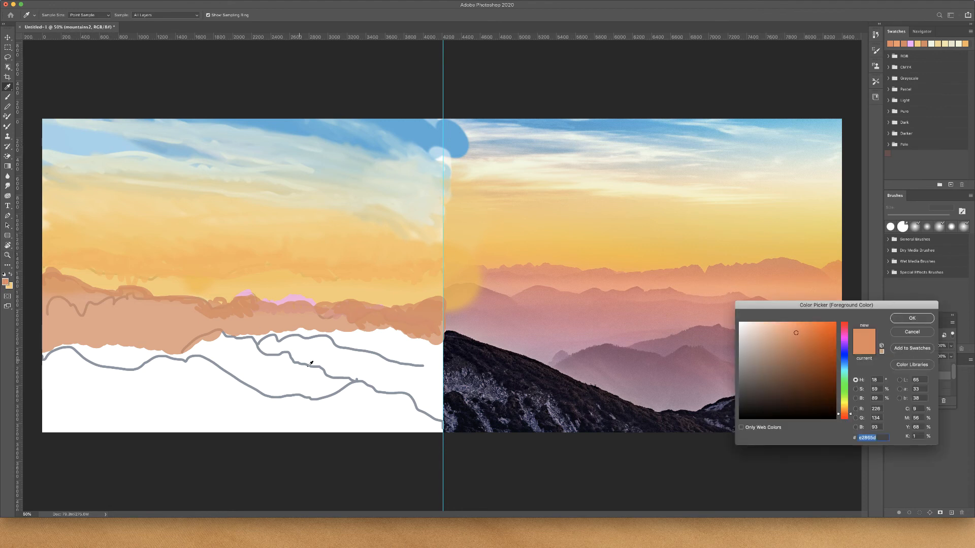
{"action": "left_click_drag", "start_coordinate": [821, 346], "coordinate": [801, 348]}
{"action": "left_click", "coordinate": [912, 319]}
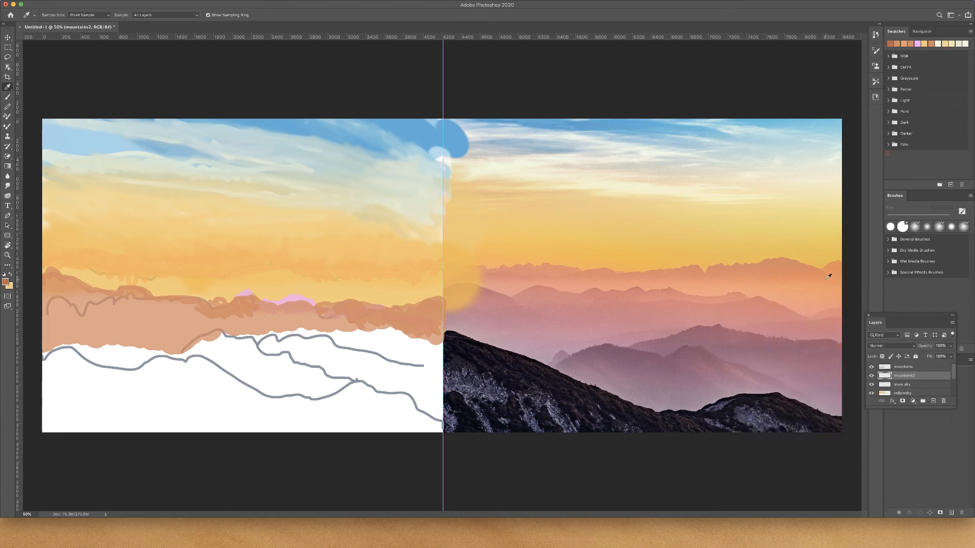
{"action": "left_click_drag", "start_coordinate": [429, 268], "coordinate": [424, 275]}
{"action": "key", "text": "b"}
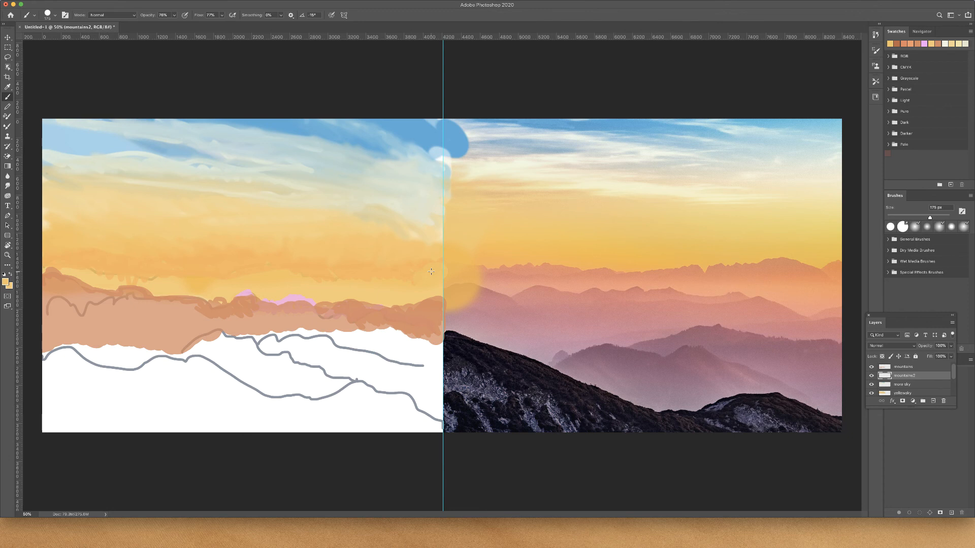
Step: Resample orange from the photo's farthest ridge and darken the foreground color to RGB 184, 94, 51 for the Brush
{"action": "key", "text": "i"}
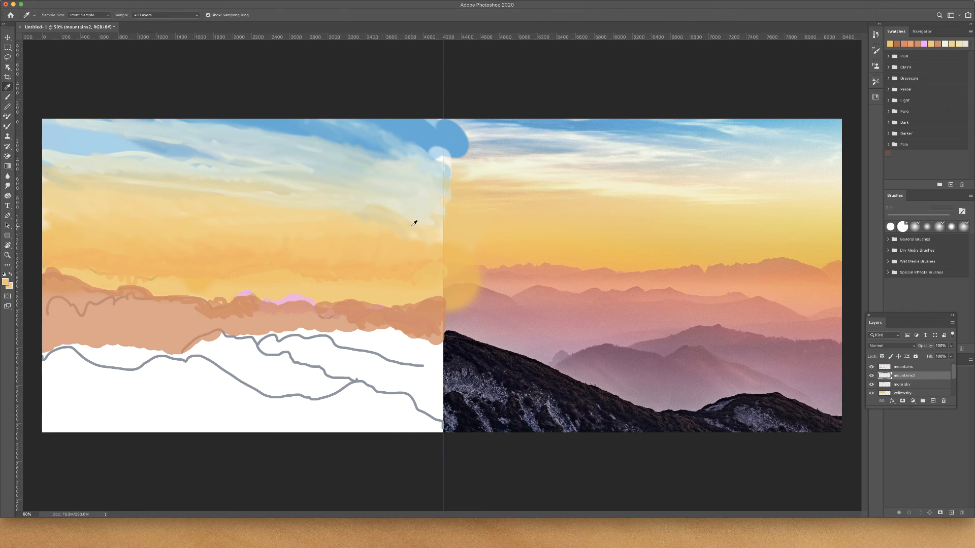
{"action": "left_click", "coordinate": [815, 275]}
{"action": "left_click", "coordinate": [6, 282]}
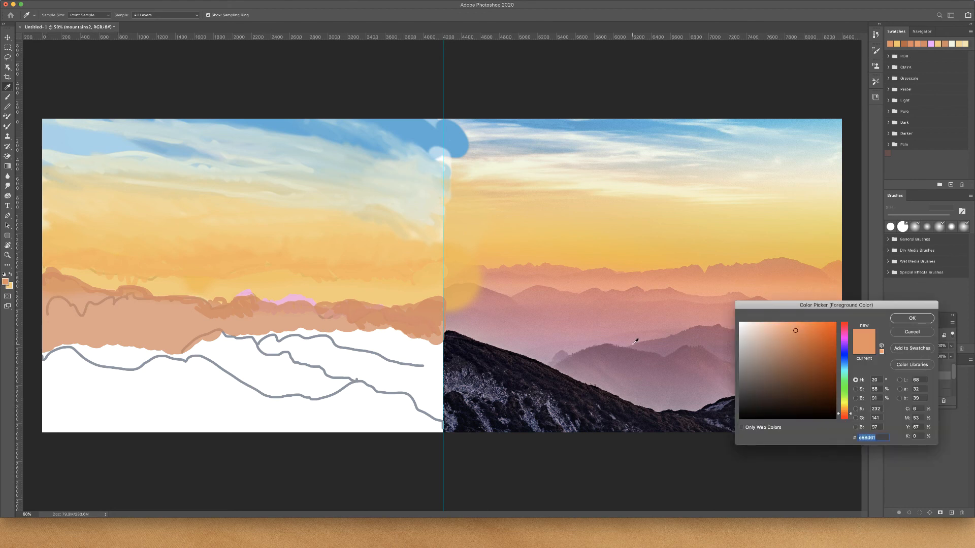
{"action": "left_click", "coordinate": [808, 350]}
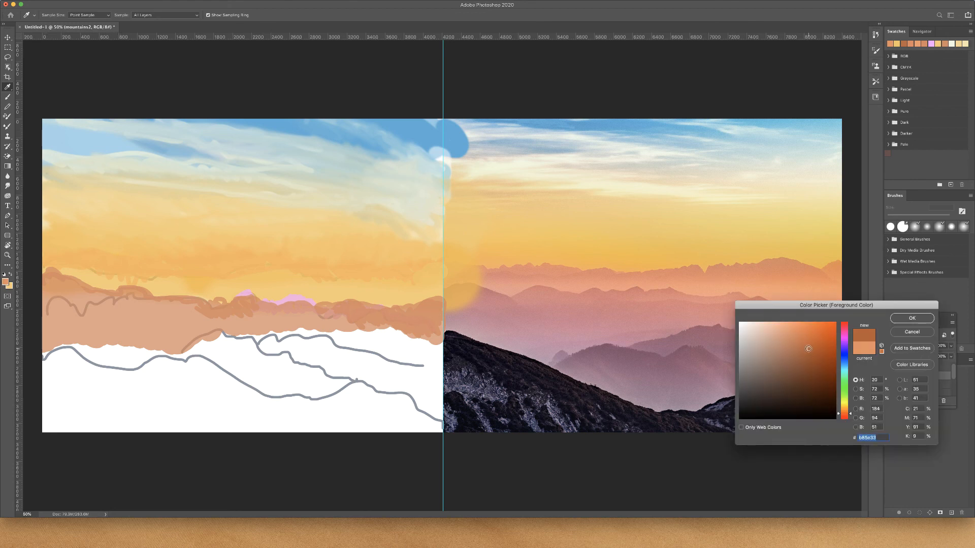
{"action": "left_click", "coordinate": [917, 331]}
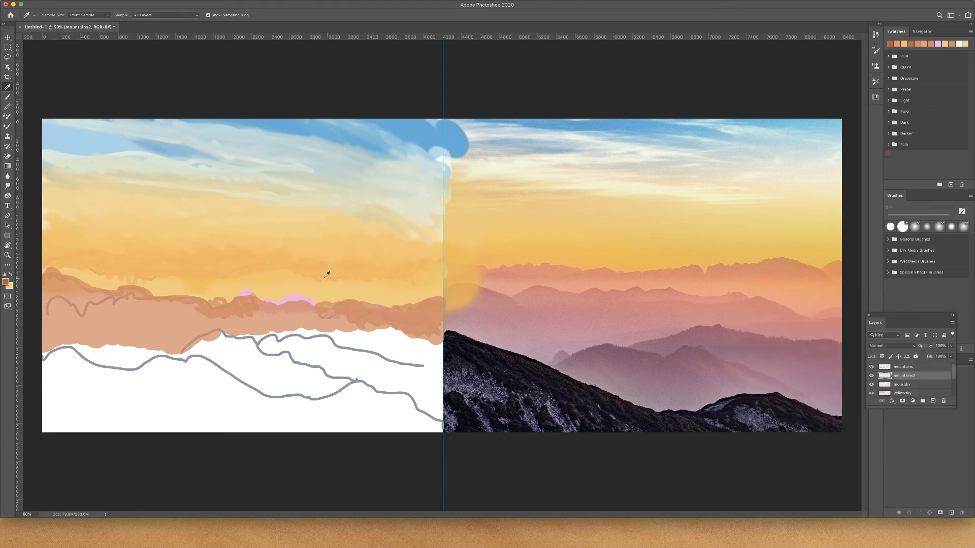
{"action": "key", "text": "b"}
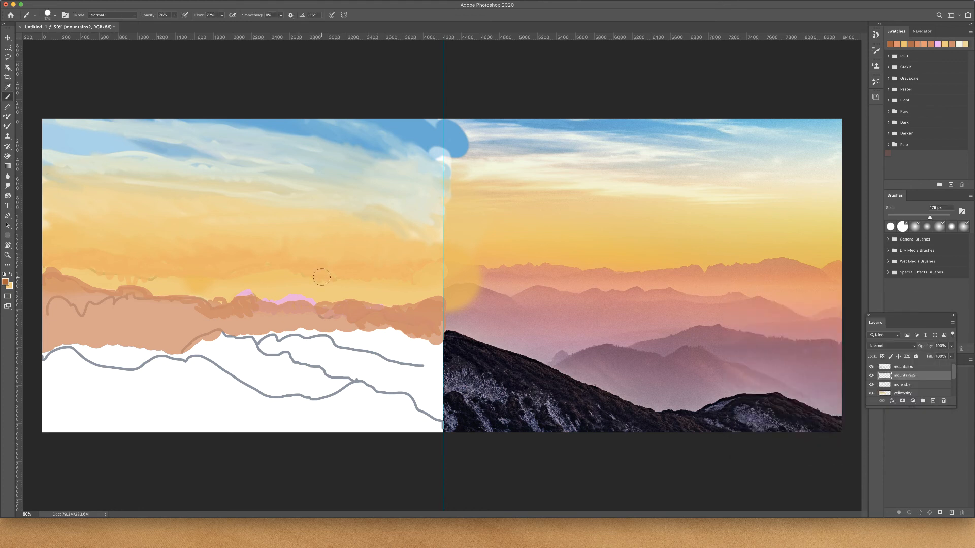
Step: Paint a dark brown patch at the ridge's right end and, with a 70 px brush, outline a higher ridge across to the left
{"action": "mouse_move", "coordinate": [432, 275]}
{"action": "left_mouse_down"}
{"action": "mouse_move", "coordinate": [438, 270]}
{"action": "mouse_move", "coordinate": [426, 276]}
{"action": "mouse_move", "coordinate": [434, 294]}
{"action": "mouse_move", "coordinate": [421, 297]}
{"action": "mouse_move", "coordinate": [409, 278]}
{"action": "mouse_move", "coordinate": [387, 290]}
{"action": "left_mouse_up"}
{"action": "key", "text": "bracketleft"}
{"action": "key", "text": "bracketleft"}
{"action": "key", "text": "bracketleft"}
{"action": "key", "text": "bracketleft"}
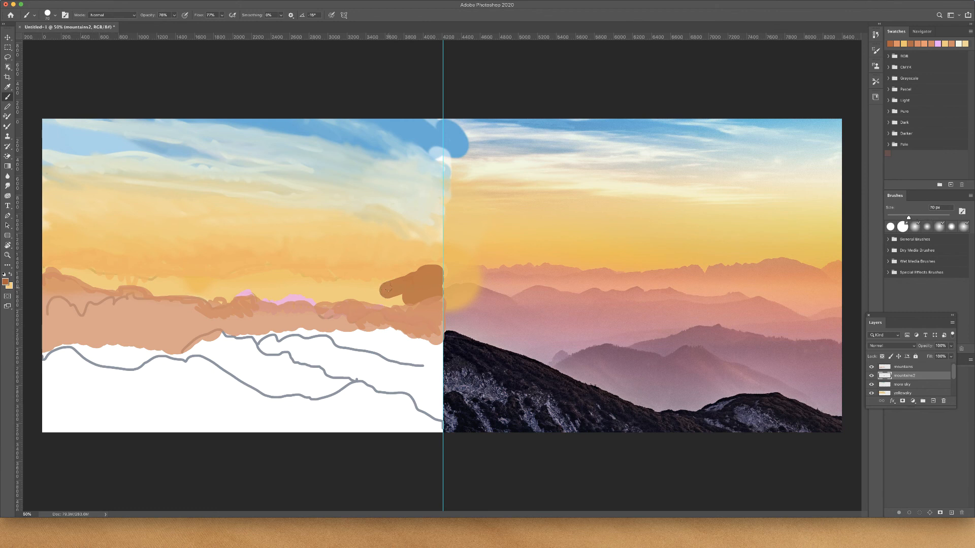
{"action": "mouse_move", "coordinate": [388, 289]}
{"action": "left_mouse_down"}
{"action": "mouse_move", "coordinate": [363, 280]}
{"action": "mouse_move", "coordinate": [441, 270]}
{"action": "mouse_move", "coordinate": [327, 287]}
{"action": "mouse_move", "coordinate": [290, 275]}
{"action": "mouse_move", "coordinate": [283, 287]}
{"action": "mouse_move", "coordinate": [249, 272]}
{"action": "mouse_move", "coordinate": [122, 280]}
{"action": "mouse_move", "coordinate": [52, 257]}
{"action": "mouse_move", "coordinate": [49, 265]}
{"action": "mouse_move", "coordinate": [76, 269]}
{"action": "mouse_move", "coordinate": [37, 265]}
{"action": "mouse_move", "coordinate": [128, 294]}
{"action": "mouse_move", "coordinate": [127, 281]}
{"action": "mouse_move", "coordinate": [163, 296]}
{"action": "mouse_move", "coordinate": [135, 281]}
{"action": "mouse_move", "coordinate": [180, 298]}
{"action": "mouse_move", "coordinate": [166, 278]}
{"action": "mouse_move", "coordinate": [220, 300]}
{"action": "mouse_move", "coordinate": [205, 302]}
{"action": "mouse_move", "coordinate": [229, 298]}
{"action": "mouse_move", "coordinate": [178, 278]}
{"action": "left_mouse_up"}
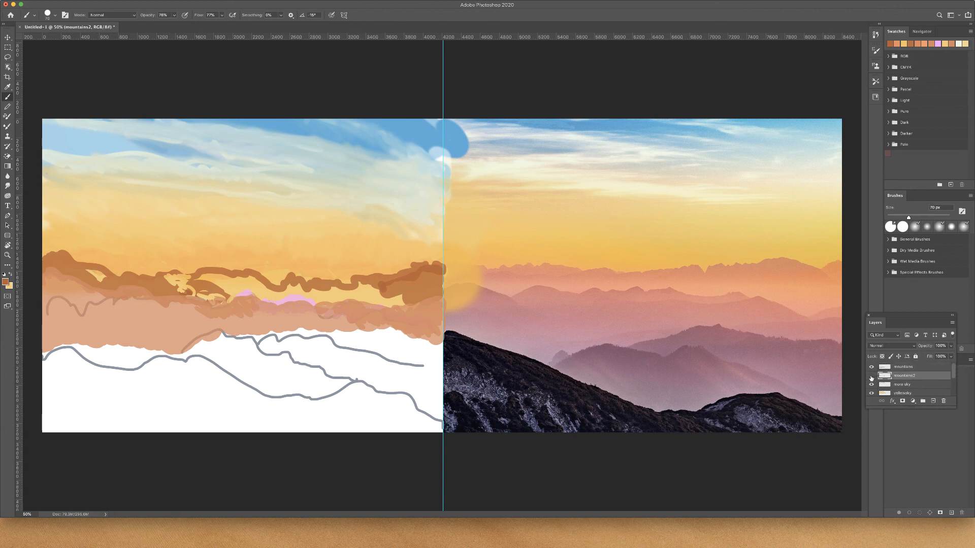
Step: Check the mountains2 layer by toggling its visibility and fill the gaps beneath the dark brown ridge line across the painting
{"action": "left_click", "coordinate": [872, 376]}
{"action": "left_click", "coordinate": [872, 377]}
{"action": "left_click", "coordinate": [871, 377]}
{"action": "left_click", "coordinate": [871, 377]}
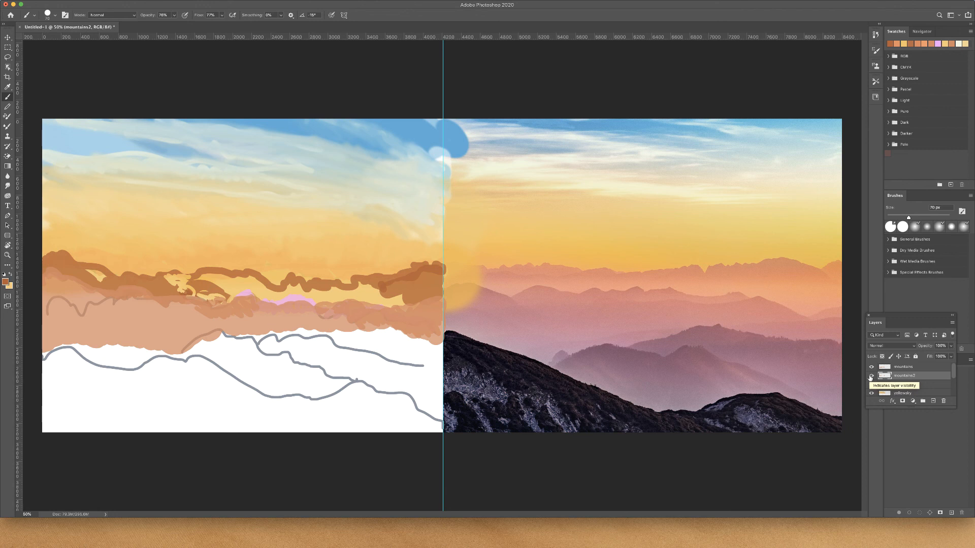
{"action": "left_click_drag", "start_coordinate": [257, 352], "coordinate": [263, 361]}
{"action": "mouse_move", "coordinate": [210, 275]}
{"action": "left_mouse_down"}
{"action": "mouse_move", "coordinate": [222, 290]}
{"action": "mouse_move", "coordinate": [169, 281]}
{"action": "mouse_move", "coordinate": [219, 300]}
{"action": "mouse_move", "coordinate": [235, 292]}
{"action": "mouse_move", "coordinate": [224, 276]}
{"action": "mouse_move", "coordinate": [253, 282]}
{"action": "mouse_move", "coordinate": [274, 295]}
{"action": "mouse_move", "coordinate": [218, 284]}
{"action": "mouse_move", "coordinate": [262, 286]}
{"action": "mouse_move", "coordinate": [266, 304]}
{"action": "mouse_move", "coordinate": [291, 311]}
{"action": "mouse_move", "coordinate": [289, 297]}
{"action": "mouse_move", "coordinate": [325, 310]}
{"action": "mouse_move", "coordinate": [305, 289]}
{"action": "mouse_move", "coordinate": [316, 289]}
{"action": "mouse_move", "coordinate": [359, 311]}
{"action": "left_mouse_up"}
{"action": "mouse_move", "coordinate": [372, 304]}
{"action": "left_mouse_down"}
{"action": "mouse_move", "coordinate": [393, 299]}
{"action": "mouse_move", "coordinate": [372, 294]}
{"action": "left_mouse_up"}
{"action": "mouse_move", "coordinate": [208, 295]}
{"action": "left_mouse_down"}
{"action": "mouse_move", "coordinate": [42, 277]}
{"action": "mouse_move", "coordinate": [166, 304]}
{"action": "mouse_move", "coordinate": [191, 301]}
{"action": "mouse_move", "coordinate": [125, 294]}
{"action": "mouse_move", "coordinate": [263, 298]}
{"action": "mouse_move", "coordinate": [41, 265]}
{"action": "left_mouse_up"}
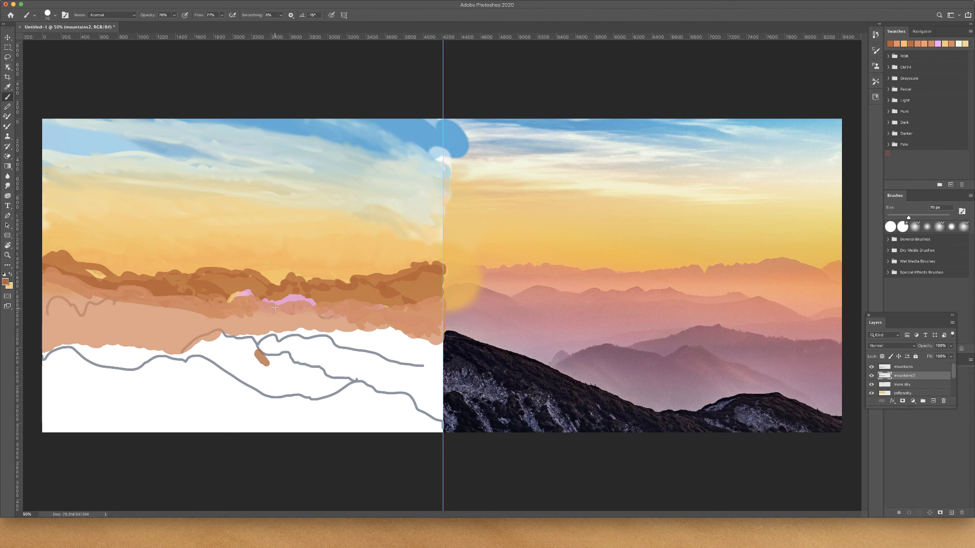
Step: Sample light orange from the haze below the photo's far ridge and paint a zigzag band of it across the dark brown ridge
{"action": "key", "text": "i"}
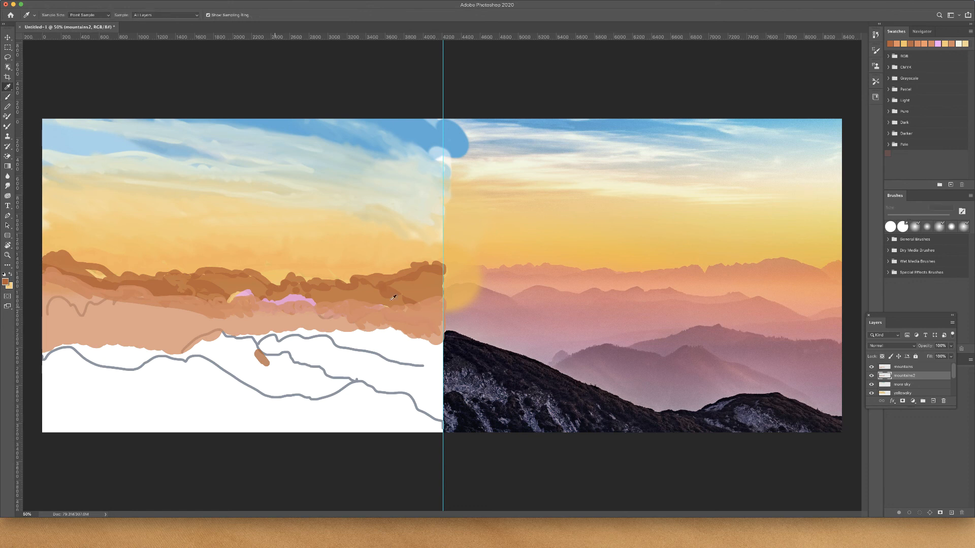
{"action": "left_click", "coordinate": [788, 285]}
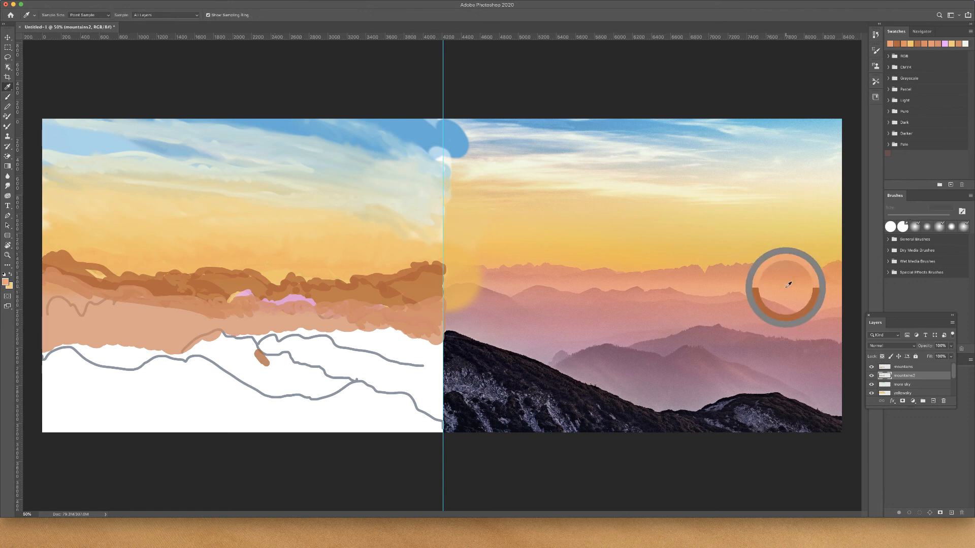
{"action": "key", "text": "b"}
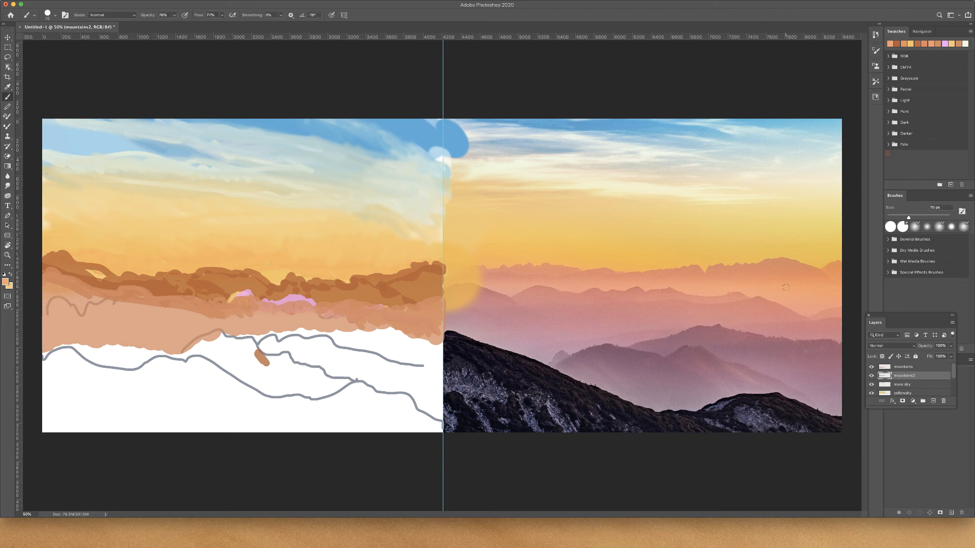
{"action": "mouse_move", "coordinate": [437, 287]}
{"action": "left_mouse_down"}
{"action": "mouse_move", "coordinate": [395, 304]}
{"action": "mouse_move", "coordinate": [384, 292]}
{"action": "mouse_move", "coordinate": [361, 305]}
{"action": "mouse_move", "coordinate": [265, 293]}
{"action": "mouse_move", "coordinate": [242, 302]}
{"action": "mouse_move", "coordinate": [225, 283]}
{"action": "mouse_move", "coordinate": [193, 290]}
{"action": "mouse_move", "coordinate": [42, 274]}
{"action": "left_mouse_up"}
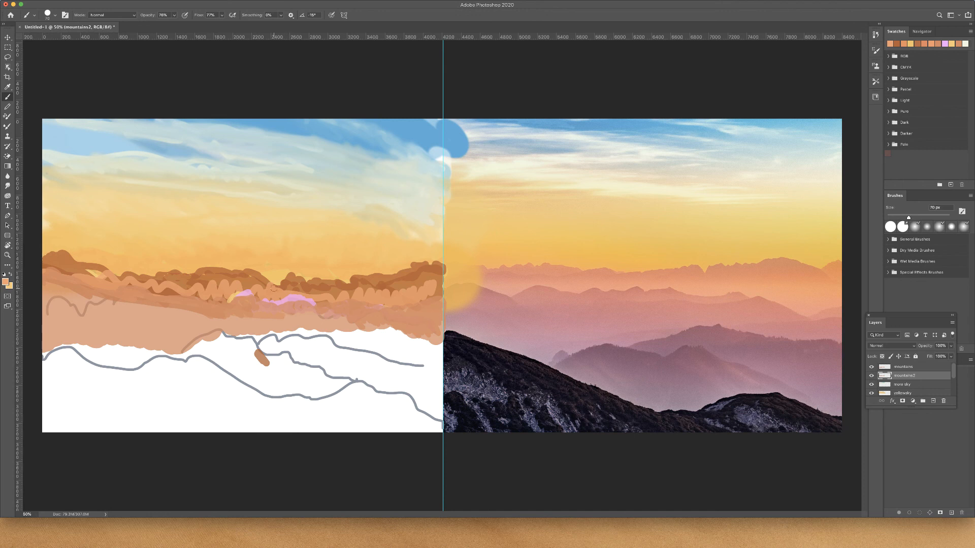
Step: Blend the light orange zigzags into the dark brown ridge with the Mixer Brush, working from its right end to the left
{"action": "left_click", "coordinate": [7, 127]}
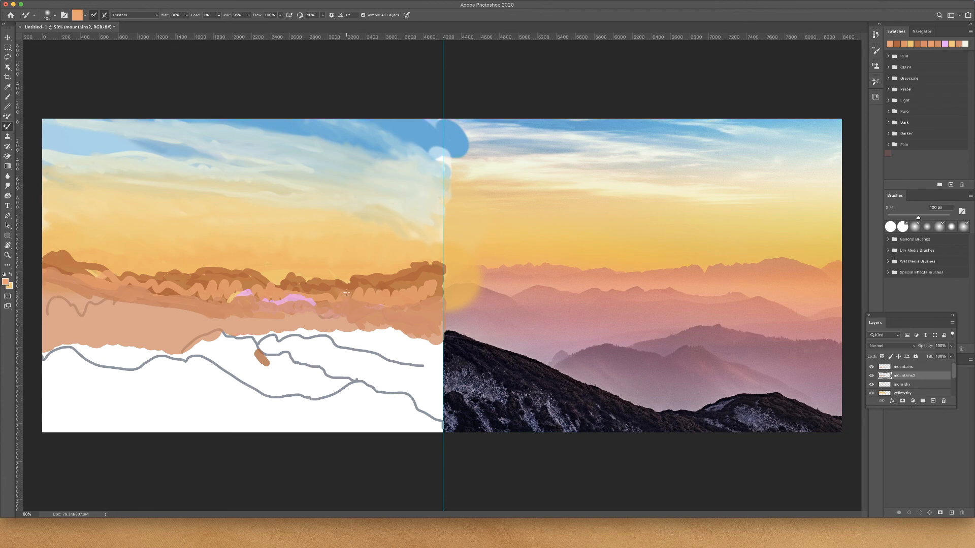
{"action": "mouse_move", "coordinate": [380, 294]}
{"action": "left_mouse_down"}
{"action": "mouse_move", "coordinate": [401, 296]}
{"action": "mouse_move", "coordinate": [399, 282]}
{"action": "mouse_move", "coordinate": [417, 295]}
{"action": "mouse_move", "coordinate": [433, 273]}
{"action": "mouse_move", "coordinate": [401, 275]}
{"action": "left_mouse_up"}
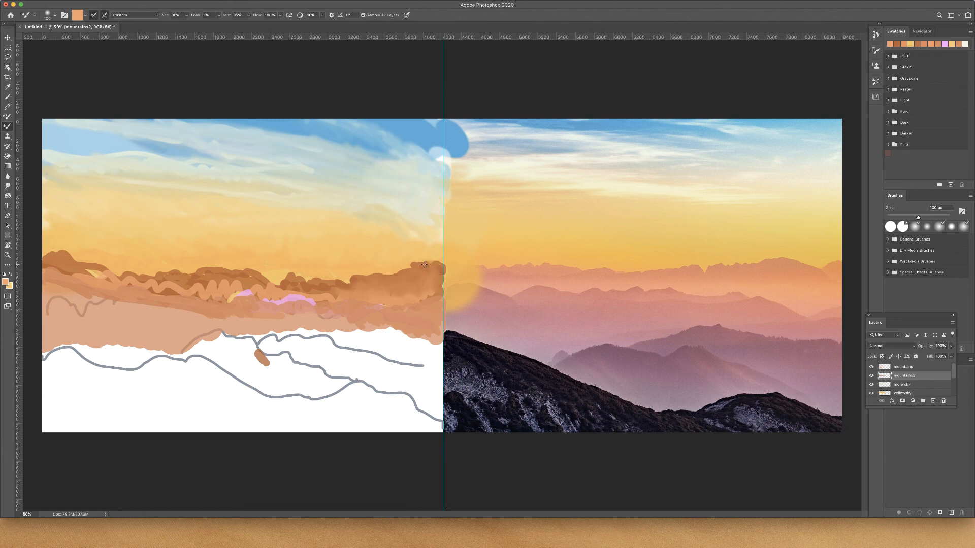
{"action": "left_click_drag", "start_coordinate": [424, 264], "coordinate": [364, 283]}
{"action": "mouse_move", "coordinate": [262, 284]}
{"action": "left_mouse_down"}
{"action": "mouse_move", "coordinate": [244, 293]}
{"action": "mouse_move", "coordinate": [210, 283]}
{"action": "mouse_move", "coordinate": [255, 303]}
{"action": "mouse_move", "coordinate": [147, 278]}
{"action": "mouse_move", "coordinate": [244, 282]}
{"action": "mouse_move", "coordinate": [138, 284]}
{"action": "mouse_move", "coordinate": [50, 265]}
{"action": "left_mouse_up"}
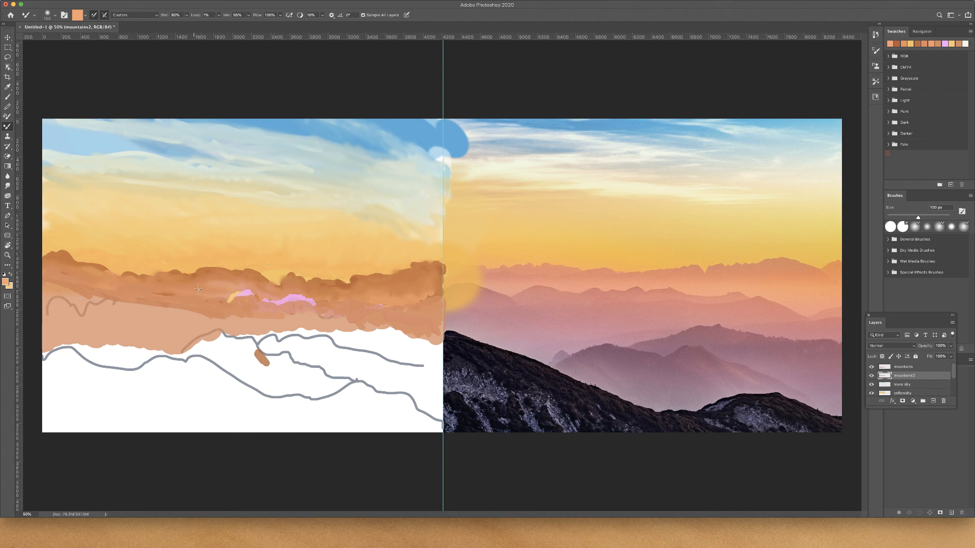
{"action": "mouse_move", "coordinate": [198, 289]}
{"action": "left_mouse_down"}
{"action": "mouse_move", "coordinate": [309, 300]}
{"action": "mouse_move", "coordinate": [257, 293]}
{"action": "mouse_move", "coordinate": [282, 312]}
{"action": "mouse_move", "coordinate": [297, 310]}
{"action": "mouse_move", "coordinate": [300, 297]}
{"action": "mouse_move", "coordinate": [218, 290]}
{"action": "left_mouse_up"}
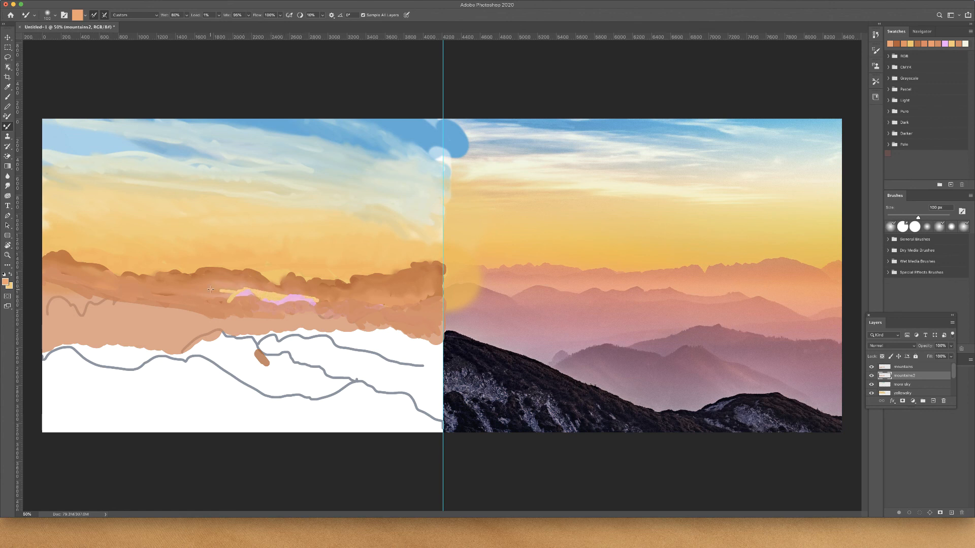